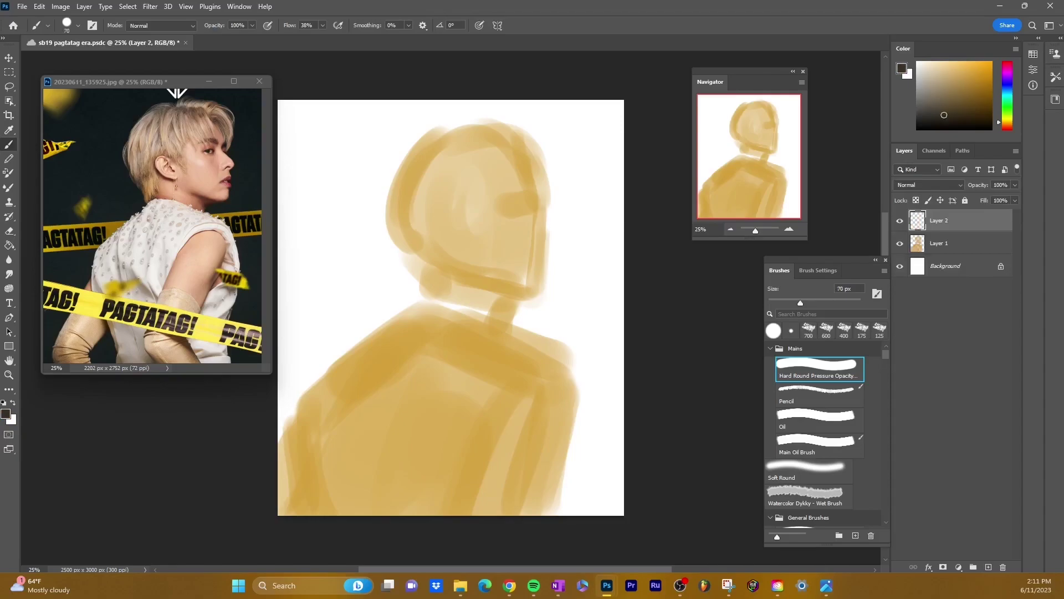
- Sample the figure's gold color and block in the ear and nose on the head with a 150 px brush
{"action": "left_click", "coordinate": [471, 388], "text": "alt"}
{"action": "key", "text": "bracketright"}
{"action": "key", "text": "bracketright"}
{"action": "key", "text": "bracketright"}
{"action": "key", "text": "bracketright"}
{"action": "key", "text": "bracketright"}
{"action": "key", "text": "bracketright"}
{"action": "mouse_move", "coordinate": [460, 205]}
{"action": "left_mouse_down"}
{"action": "mouse_move", "coordinate": [452, 244]}
{"action": "mouse_move", "coordinate": [543, 286]}
{"action": "left_mouse_up"}
{"action": "left_click_drag", "start_coordinate": [535, 205], "coordinate": [562, 250]}
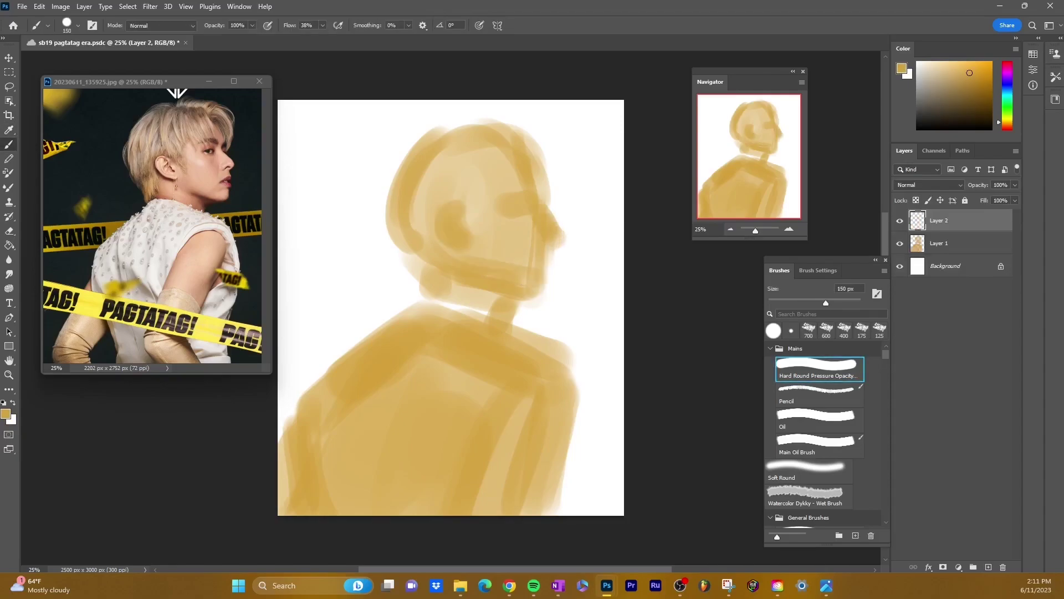
- Widen the back of the head and fill out the brow, jaw and neck with gold strokes
{"action": "left_click_drag", "start_coordinate": [410, 141], "coordinate": [388, 238]}
{"action": "left_click_drag", "start_coordinate": [382, 177], "coordinate": [426, 294]}
{"action": "left_click_drag", "start_coordinate": [538, 164], "coordinate": [546, 194]}
{"action": "mouse_move", "coordinate": [416, 144]}
{"action": "left_mouse_down"}
{"action": "mouse_move", "coordinate": [546, 294]}
{"action": "mouse_move", "coordinate": [513, 322]}
{"action": "left_mouse_up"}
{"action": "key", "text": "bracketleft"}
- Merge the gold strokes into Layer 1 and reshape the far shoulder and elbow with the eraser and brush
{"action": "mouse_move", "coordinate": [482, 288]}
{"action": "left_mouse_down"}
{"action": "mouse_move", "coordinate": [332, 382]}
{"action": "mouse_move", "coordinate": [332, 510]}
{"action": "left_mouse_up"}
{"action": "key", "text": "e"}
{"action": "left_click_drag", "start_coordinate": [299, 397], "coordinate": [291, 472]}
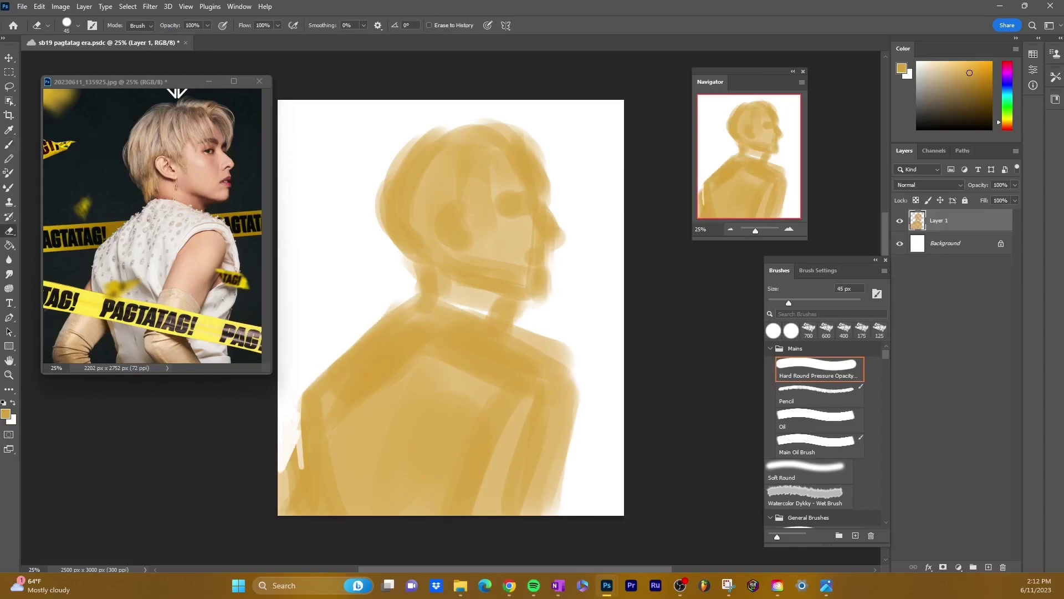
{"action": "key", "text": "b"}
{"action": "left_click_drag", "start_coordinate": [288, 427], "coordinate": [291, 513]}
- On a new layer above Layer 1, sketch the forehead, eye, ear and jawline with a dark 20 px brush
{"action": "key", "text": "bracketleft"}
{"action": "key", "text": "bracketleft"}
{"action": "key", "text": "bracketleft"}
{"action": "key", "text": "bracketleft"}
{"action": "key", "text": "bracketleft"}
{"action": "key", "text": "bracketleft"}
{"action": "key", "text": "bracketleft"}
{"action": "key", "text": "bracketleft"}
{"action": "key", "text": "bracketleft"}
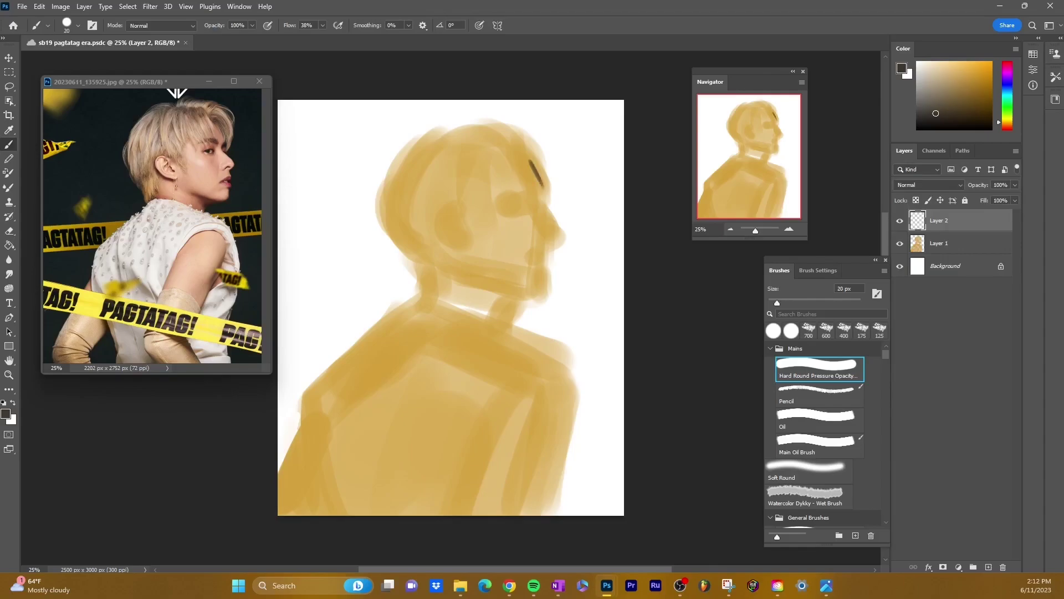
{"action": "left_click_drag", "start_coordinate": [521, 201], "coordinate": [517, 199]}
{"action": "left_click_drag", "start_coordinate": [470, 262], "coordinate": [475, 270]}
{"action": "left_click_drag", "start_coordinate": [491, 280], "coordinate": [531, 292]}
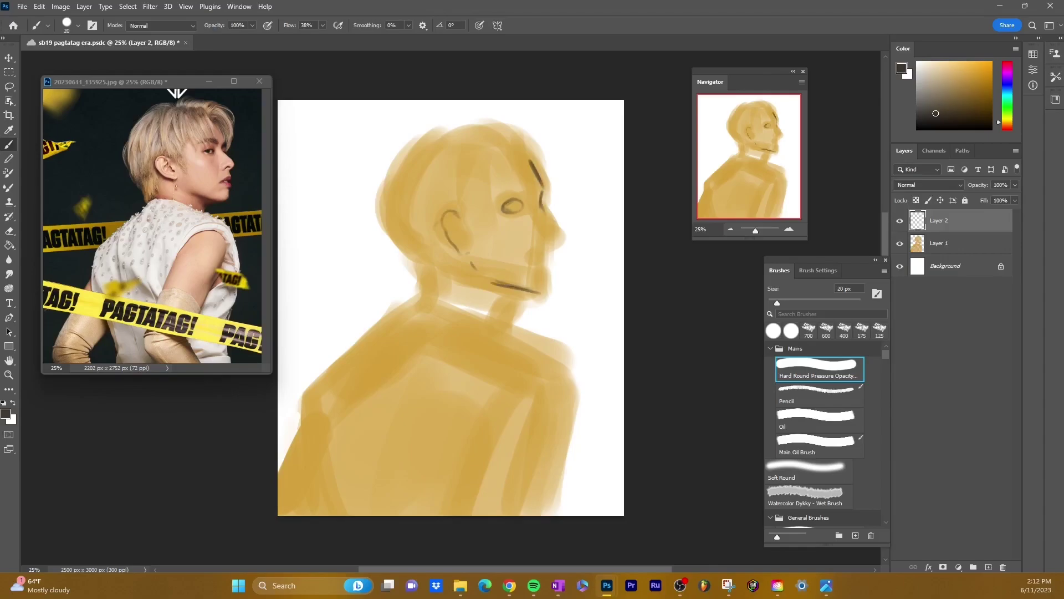
- Sketch the shoulder slopes, neckline and first lines of both arms in dark strokes
{"action": "left_click_drag", "start_coordinate": [410, 297], "coordinate": [334, 361]}
{"action": "mouse_move", "coordinate": [325, 369]}
{"action": "left_mouse_down"}
{"action": "mouse_move", "coordinate": [313, 403]}
{"action": "mouse_move", "coordinate": [317, 452]}
{"action": "left_mouse_up"}
{"action": "left_click_drag", "start_coordinate": [497, 319], "coordinate": [549, 350]}
{"action": "left_click_drag", "start_coordinate": [501, 413], "coordinate": [461, 506]}
{"action": "left_click_drag", "start_coordinate": [558, 438], "coordinate": [534, 514]}
{"action": "mouse_move", "coordinate": [561, 381]}
{"action": "left_mouse_down"}
{"action": "mouse_move", "coordinate": [555, 398]}
{"action": "mouse_move", "coordinate": [476, 452]}
{"action": "left_mouse_up"}
- Erase the stray shoulder stroke and redraw the armhole, the back's outer contour and the far arm
{"action": "key", "text": "e"}
{"action": "left_click_drag", "start_coordinate": [561, 380], "coordinate": [555, 398]}
{"action": "key", "text": "b"}
{"action": "left_click_drag", "start_coordinate": [485, 407], "coordinate": [553, 383]}
{"action": "left_click_drag", "start_coordinate": [580, 440], "coordinate": [552, 479]}
{"action": "mouse_move", "coordinate": [577, 452]}
{"action": "left_mouse_down"}
{"action": "mouse_move", "coordinate": [554, 477]}
{"action": "mouse_move", "coordinate": [574, 515]}
{"action": "left_mouse_up"}
{"action": "left_click_drag", "start_coordinate": [487, 402], "coordinate": [546, 364]}
{"action": "left_click_drag", "start_coordinate": [317, 455], "coordinate": [340, 513]}
{"action": "left_click_drag", "start_coordinate": [308, 426], "coordinate": [280, 472]}
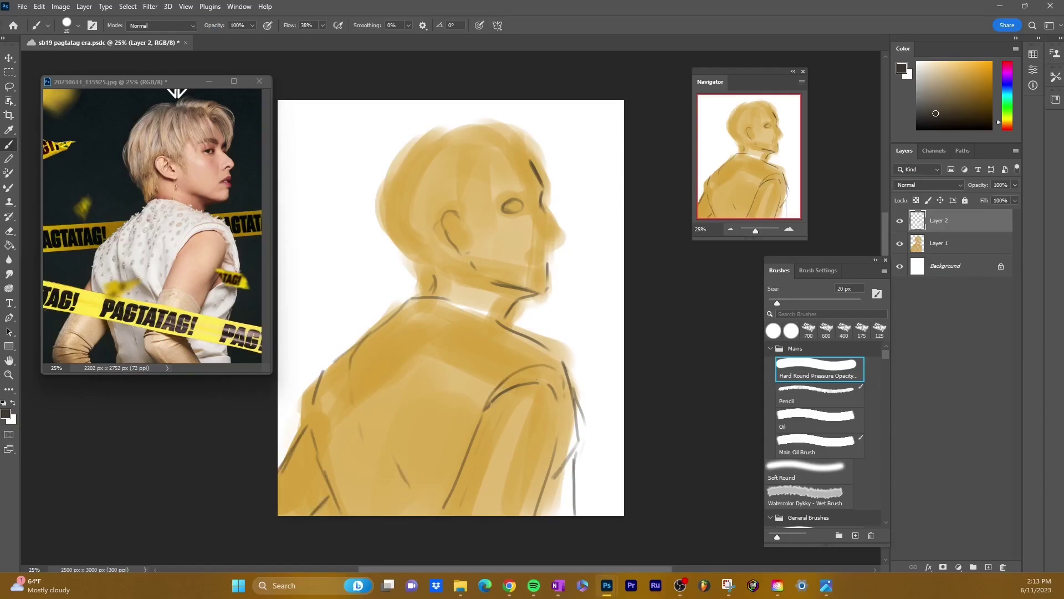
- Redraw the far shoulder and arm lines and clean up the overlapping strokes on Layer 2
{"action": "left_click", "coordinate": [339, 358], "text": "ctrl"}
{"action": "left_click_drag", "start_coordinate": [332, 365], "coordinate": [323, 427]}
{"action": "left_click_drag", "start_coordinate": [323, 409], "coordinate": [311, 439]}
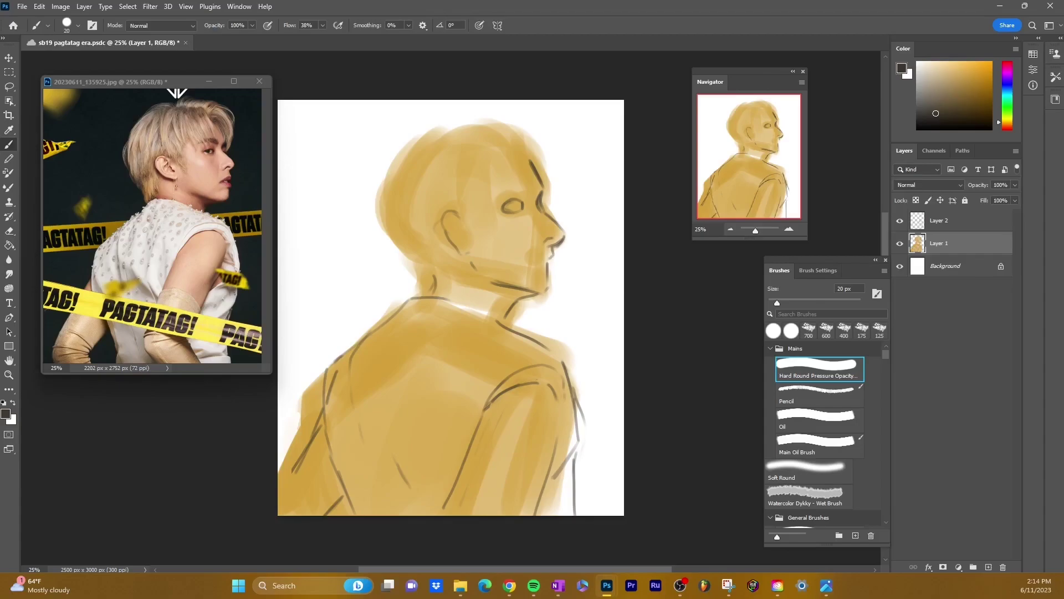
{"action": "key", "text": "e"}
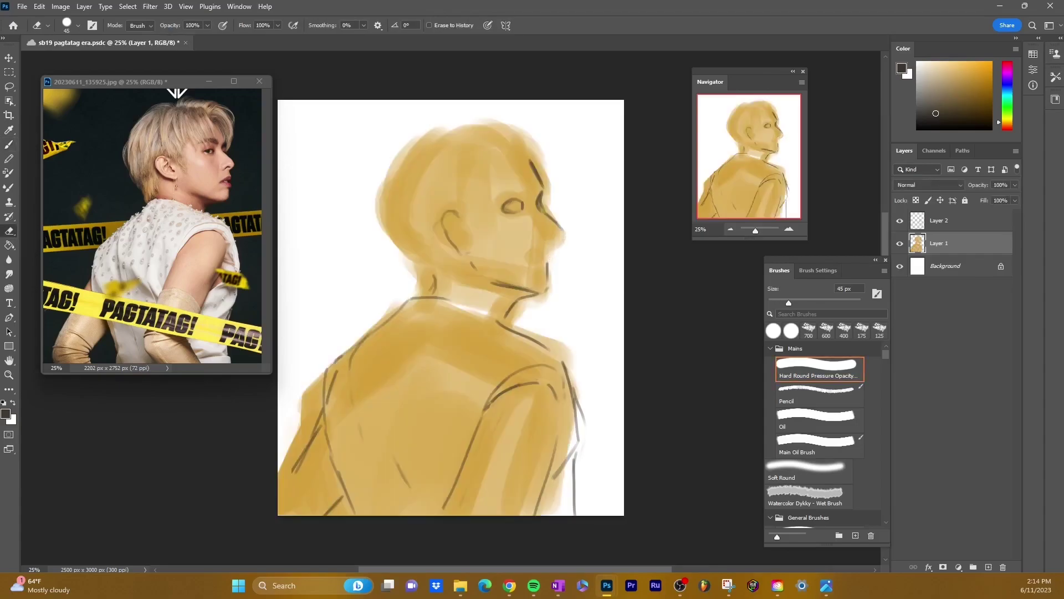
{"action": "key", "text": "alt+bracketright"}
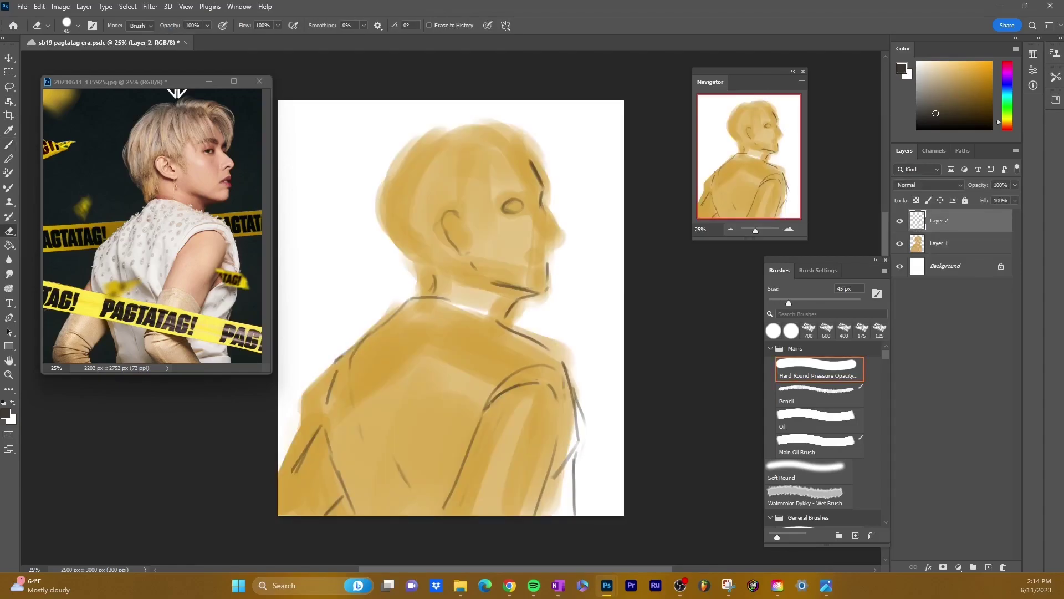
- Sketch the nose, lips, eyebrow and a bolder ear with the 20 px brush, and save the document
{"action": "key", "text": "b"}
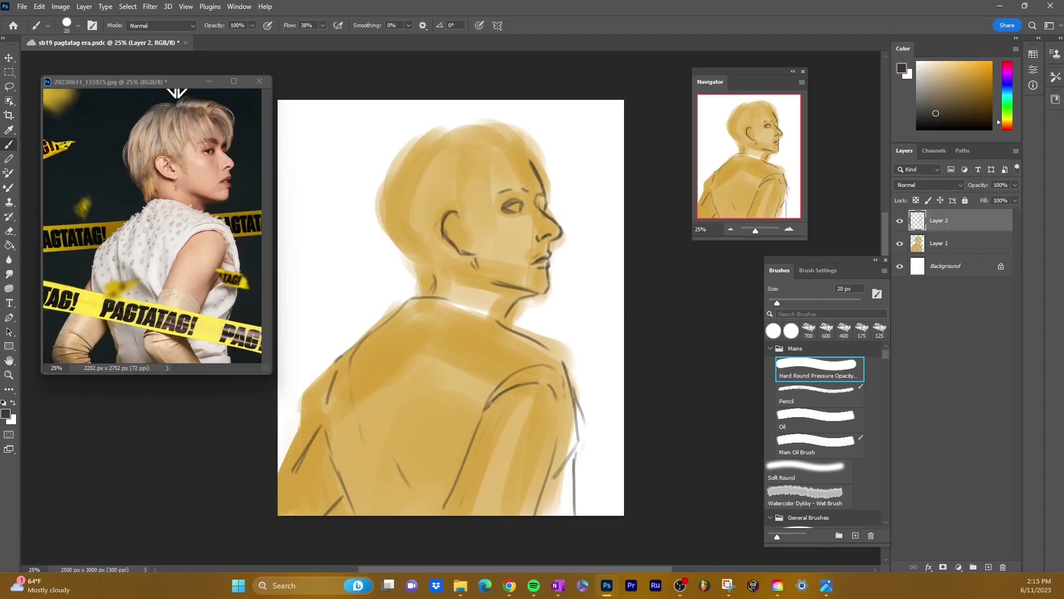
{"action": "key", "text": "ctrl+s"}
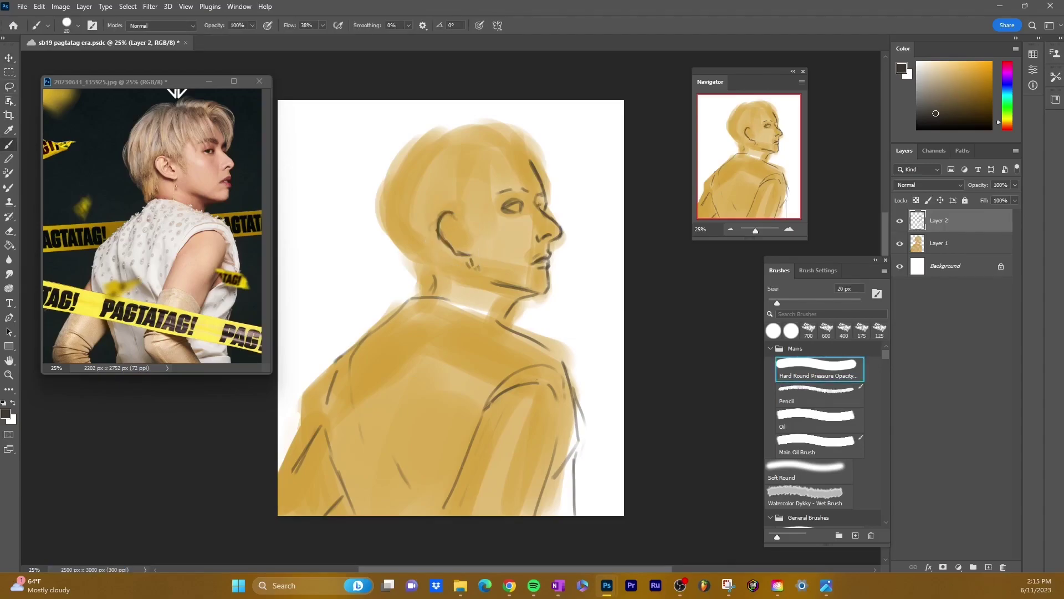
{"action": "left_click_drag", "start_coordinate": [493, 191], "coordinate": [504, 187]}
- Outline the back of the head and the crown hair, and strengthen the lip, chin and collar lines
{"action": "mouse_move", "coordinate": [515, 138]}
{"action": "left_mouse_down"}
{"action": "mouse_move", "coordinate": [548, 176]}
{"action": "mouse_move", "coordinate": [410, 161]}
{"action": "mouse_move", "coordinate": [391, 238]}
{"action": "left_mouse_up"}
{"action": "left_click_drag", "start_coordinate": [395, 172], "coordinate": [387, 238]}
{"action": "left_click_drag", "start_coordinate": [409, 247], "coordinate": [418, 268]}
{"action": "left_click_drag", "start_coordinate": [441, 142], "coordinate": [507, 131]}
{"action": "left_click_drag", "start_coordinate": [464, 129], "coordinate": [532, 136]}
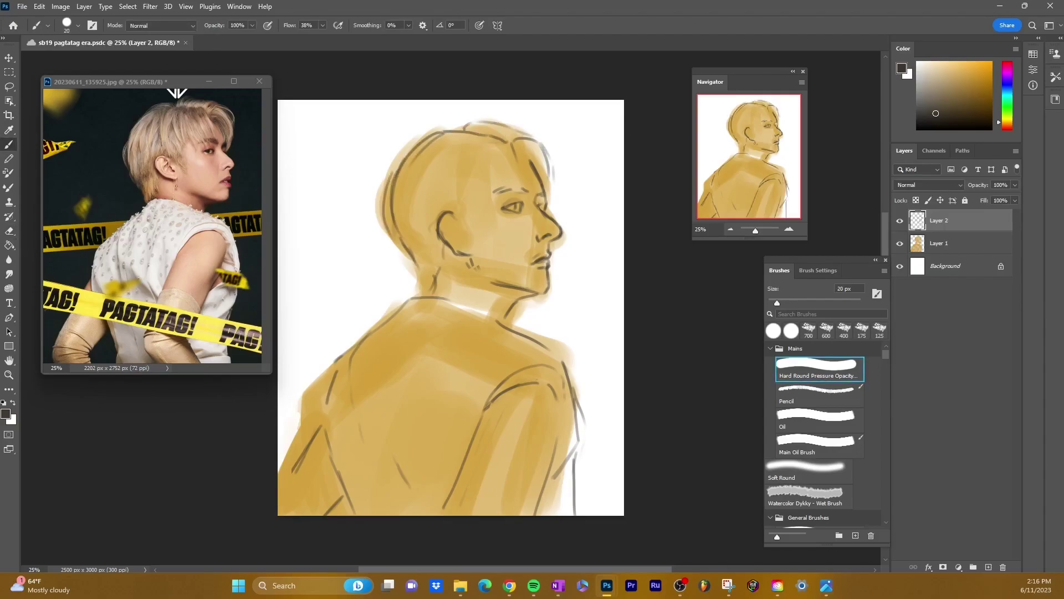
{"action": "mouse_move", "coordinate": [554, 242]}
{"action": "left_mouse_down"}
{"action": "mouse_move", "coordinate": [546, 285]}
{"action": "mouse_move", "coordinate": [540, 261]}
{"action": "left_mouse_up"}
{"action": "left_click_drag", "start_coordinate": [501, 319], "coordinate": [388, 299]}
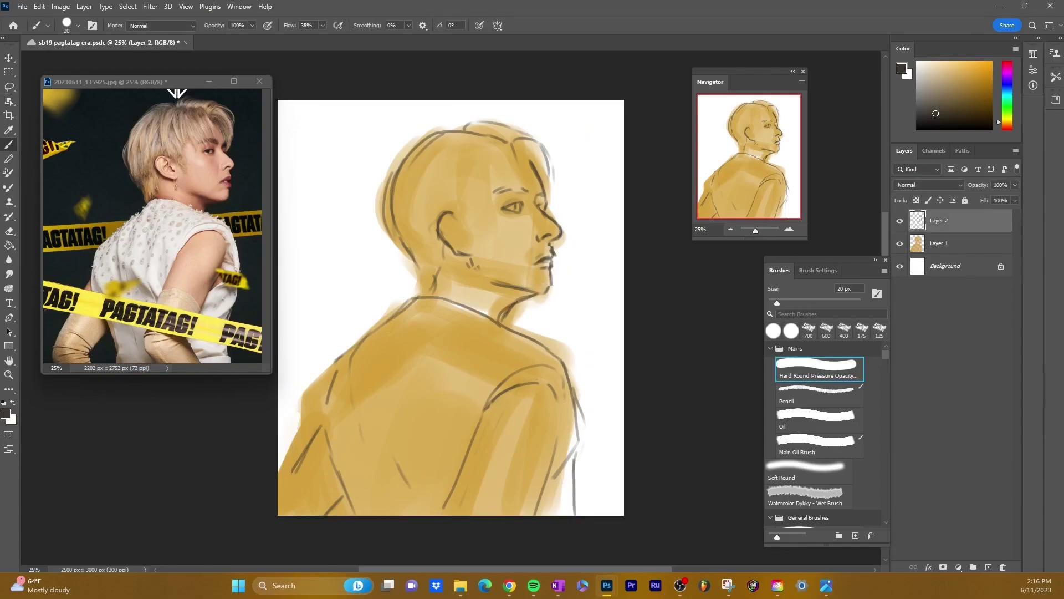
- Lasso the ear and back-of-head lines, move them slightly away from the face, and deselect
{"action": "key", "text": "l"}
{"action": "mouse_move", "coordinate": [440, 205]}
{"action": "left_mouse_down"}
{"action": "mouse_move", "coordinate": [424, 222]}
{"action": "mouse_move", "coordinate": [443, 200]}
{"action": "mouse_move", "coordinate": [440, 213]}
{"action": "left_mouse_up"}
{"action": "key", "text": "v"}
{"action": "key", "text": "b"}
{"action": "key", "text": "0"}
{"action": "key", "text": "l"}
{"action": "left_click_drag", "start_coordinate": [399, 108], "coordinate": [361, 266]}
{"action": "key", "text": "v"}
{"action": "left_click_drag", "start_coordinate": [444, 211], "coordinate": [432, 210]}
{"action": "key", "text": "ctrl+d"}
{"action": "key", "text": "ctrl+shift+h"}
{"action": "key", "text": "ctrl+shift+h"}
{"action": "key", "text": "b"}
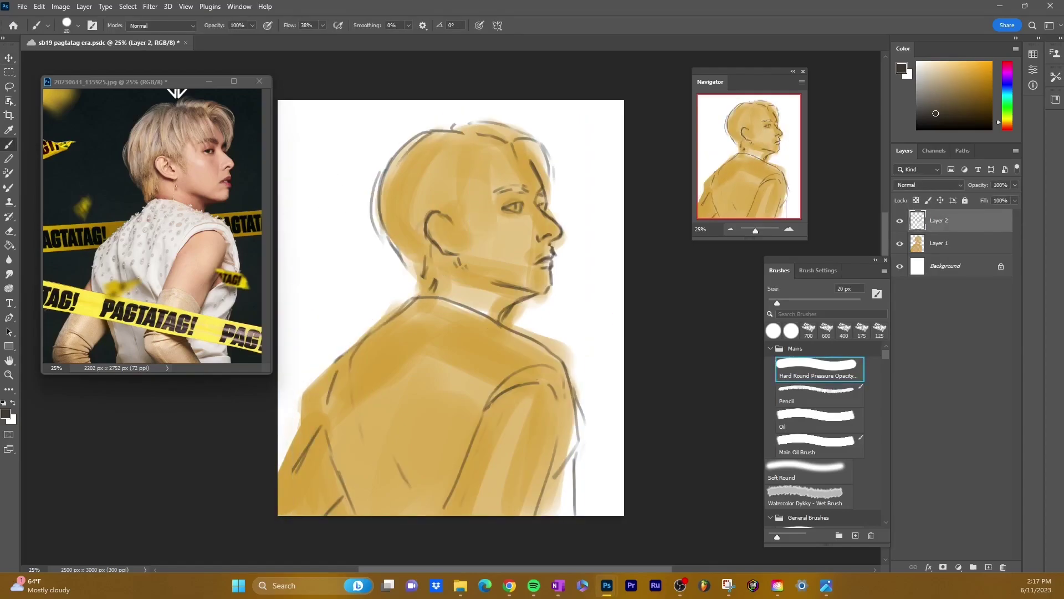
- Sketch the loose hair strands of the fringe and the sideburn in front of the ear
{"action": "left_click_drag", "start_coordinate": [447, 150], "coordinate": [443, 181]}
{"action": "mouse_move", "coordinate": [456, 156]}
{"action": "left_mouse_down"}
{"action": "mouse_move", "coordinate": [451, 200]}
{"action": "mouse_move", "coordinate": [462, 204]}
{"action": "left_mouse_up"}
{"action": "left_click_drag", "start_coordinate": [487, 186], "coordinate": [480, 207]}
{"action": "left_click_drag", "start_coordinate": [500, 144], "coordinate": [484, 200]}
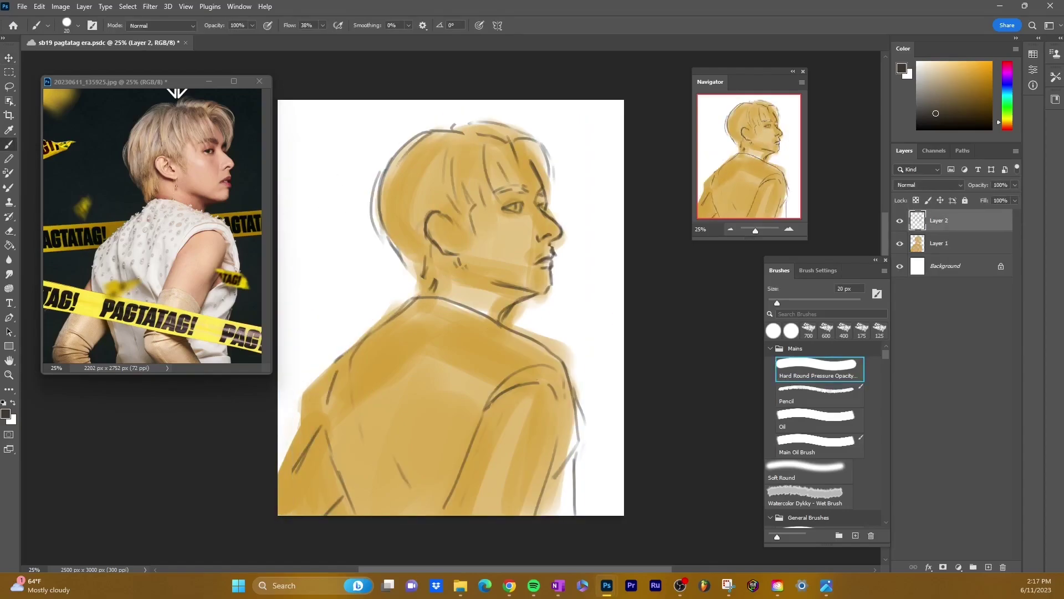
- Sketch the fabric folds across the back of the sleeveless shirt
{"action": "left_click_drag", "start_coordinate": [445, 431], "coordinate": [428, 488]}
{"action": "left_click_drag", "start_coordinate": [378, 446], "coordinate": [395, 454]}
{"action": "left_click_drag", "start_coordinate": [330, 413], "coordinate": [365, 493]}
{"action": "left_click_drag", "start_coordinate": [516, 372], "coordinate": [529, 365]}
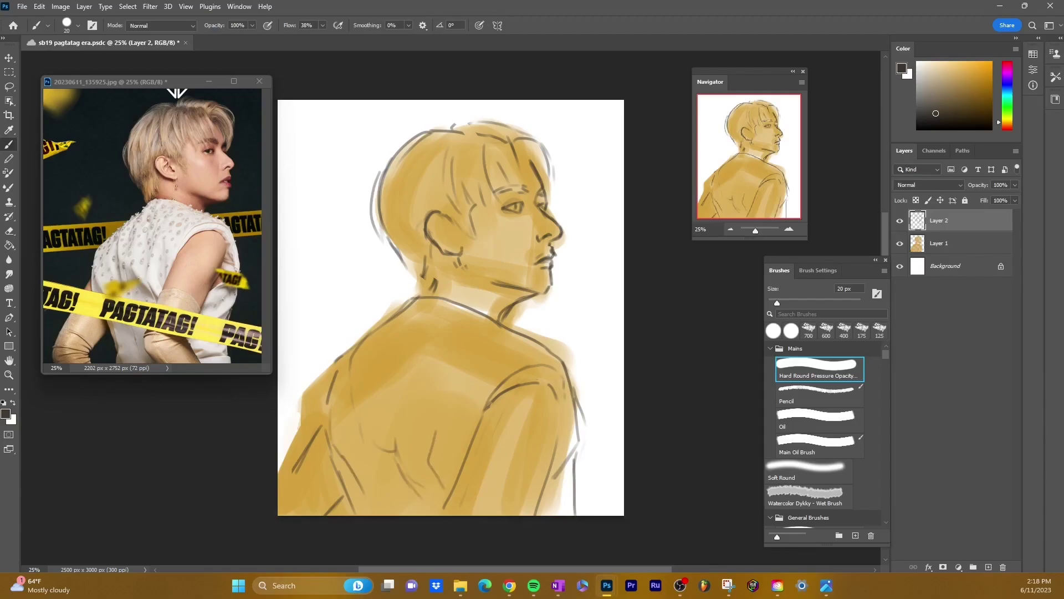
{"action": "left_click_drag", "start_coordinate": [431, 448], "coordinate": [402, 496]}
{"action": "left_click_drag", "start_coordinate": [406, 437], "coordinate": [393, 449]}
{"action": "left_click_drag", "start_coordinate": [386, 388], "coordinate": [378, 428]}
{"action": "left_click_drag", "start_coordinate": [353, 363], "coordinate": [348, 422]}
{"action": "left_click_drag", "start_coordinate": [377, 435], "coordinate": [357, 470]}
- Reduce the brush to 15 px, then select the nose lines, adjust their position and deselect
{"action": "key", "text": "bracketleft"}
{"action": "key", "text": "ctrl+plus"}
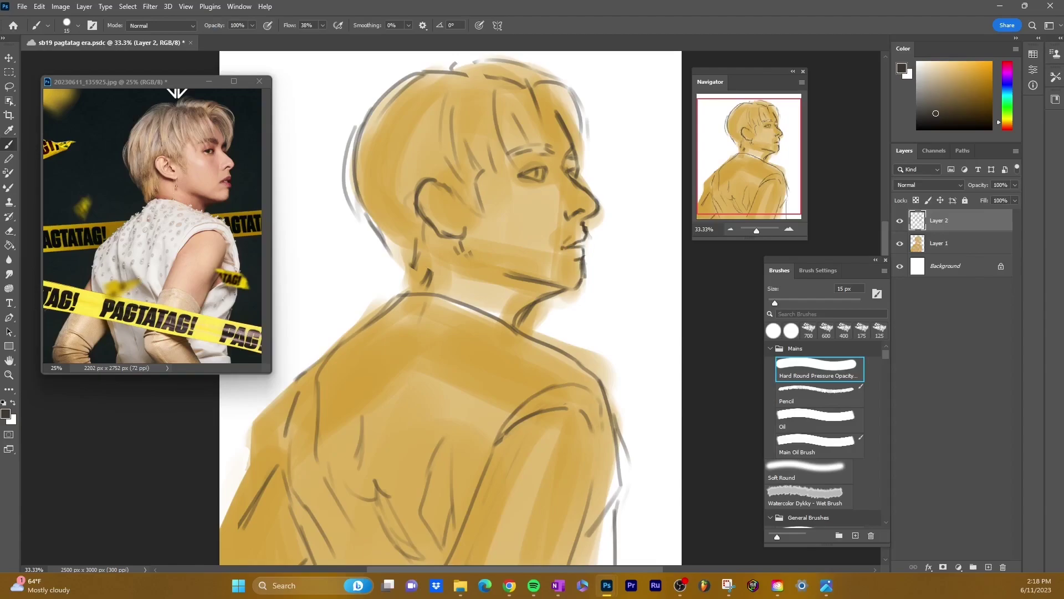
{"action": "key", "text": "v"}
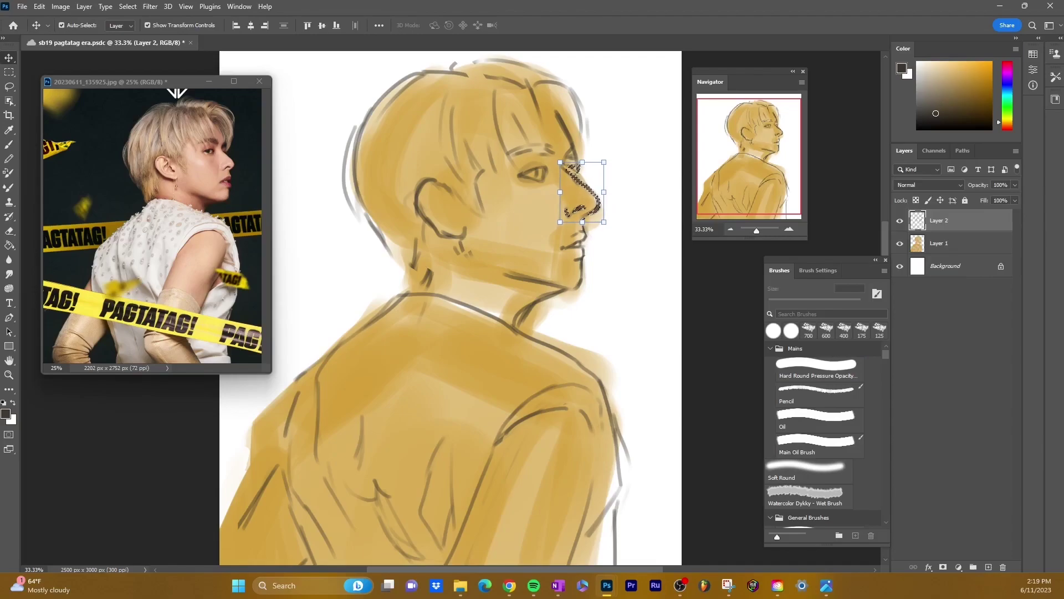
{"action": "key", "text": "ctrl+d"}
{"action": "key", "text": "b"}
- Refine the far eye socket, the front hair tuft and the crown outline with the 15 px brush
{"action": "left_click_drag", "start_coordinate": [569, 163], "coordinate": [566, 173]}
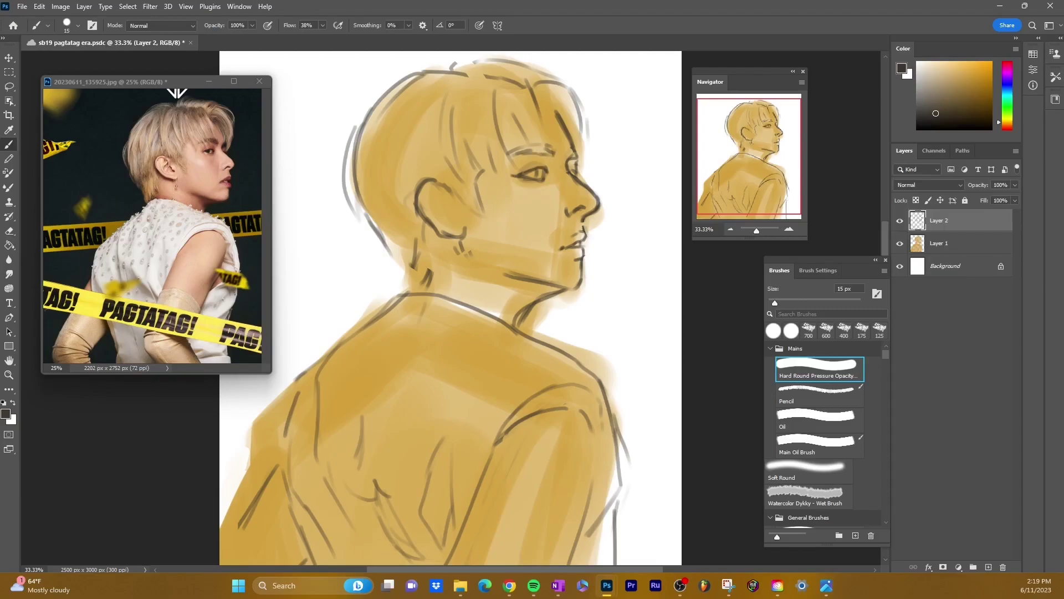
{"action": "left_click_drag", "start_coordinate": [529, 78], "coordinate": [592, 125]}
{"action": "left_click_drag", "start_coordinate": [451, 71], "coordinate": [529, 59]}
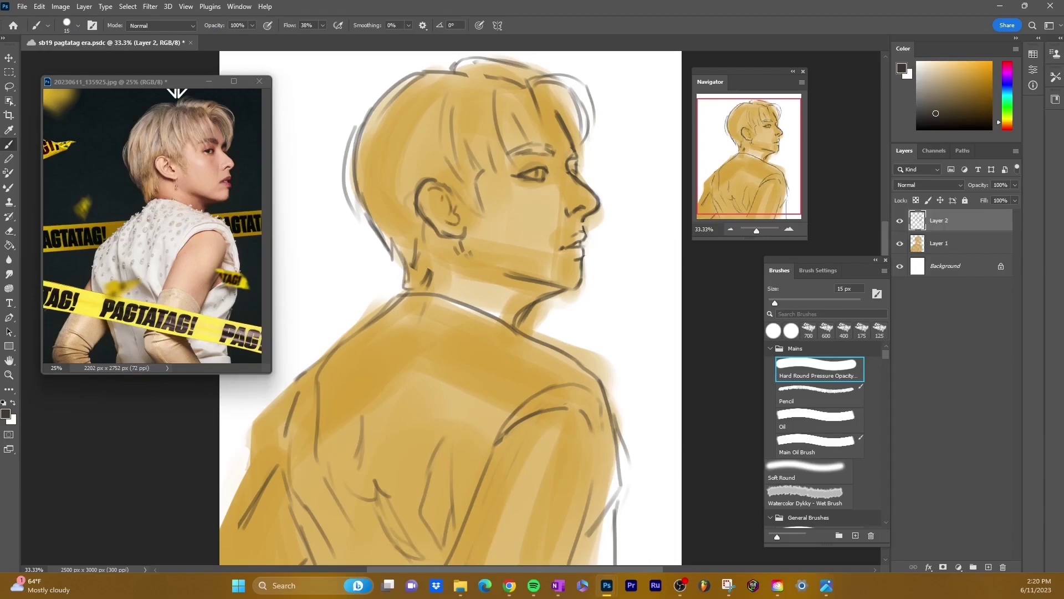
- Add a new layer beneath the sketch and lasso around the whole figure
{"action": "key", "text": "ctrl+shift+alt+n"}
{"action": "key", "text": "ctrl+minus"}
{"action": "key", "text": "l"}
{"action": "mouse_move", "coordinate": [430, 129]}
{"action": "left_mouse_down"}
{"action": "mouse_move", "coordinate": [341, 356]}
{"action": "mouse_move", "coordinate": [586, 516]}
{"action": "left_mouse_up"}
{"action": "left_click_drag", "start_coordinate": [576, 451], "coordinate": [549, 287]}
{"action": "left_click_drag", "start_coordinate": [546, 210], "coordinate": [452, 119]}
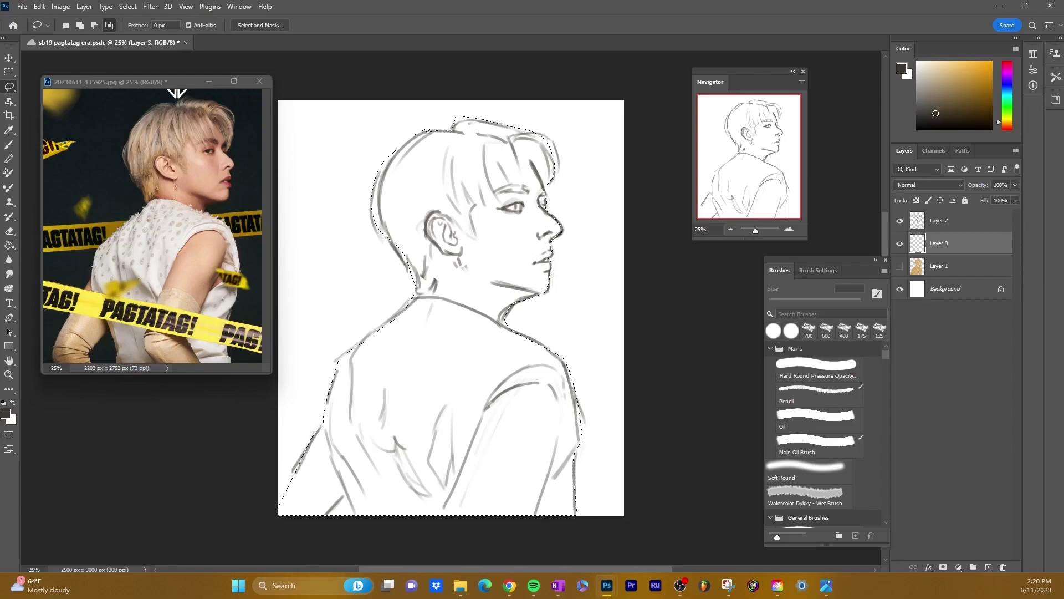
- Clear the selection and reshape the line sketch on Layer 2 with the Liquify filter at brush size 250
{"action": "key", "text": "alt+bracketright"}
{"action": "key", "text": "ctrl+d"}
{"action": "key", "text": "alt+t"}
{"action": "key", "text": "ctrl+shift+x"}
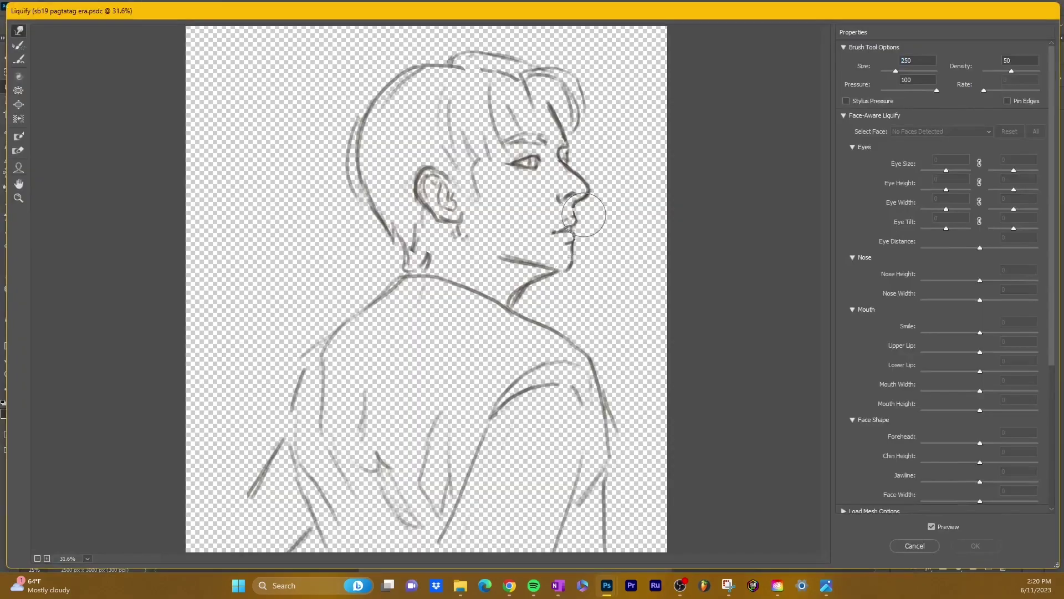
{"action": "key", "text": "Return"}
- Select and reposition the lip lines on the profile, and touch up the mouth with the 15 px brush
{"action": "key", "text": "b"}
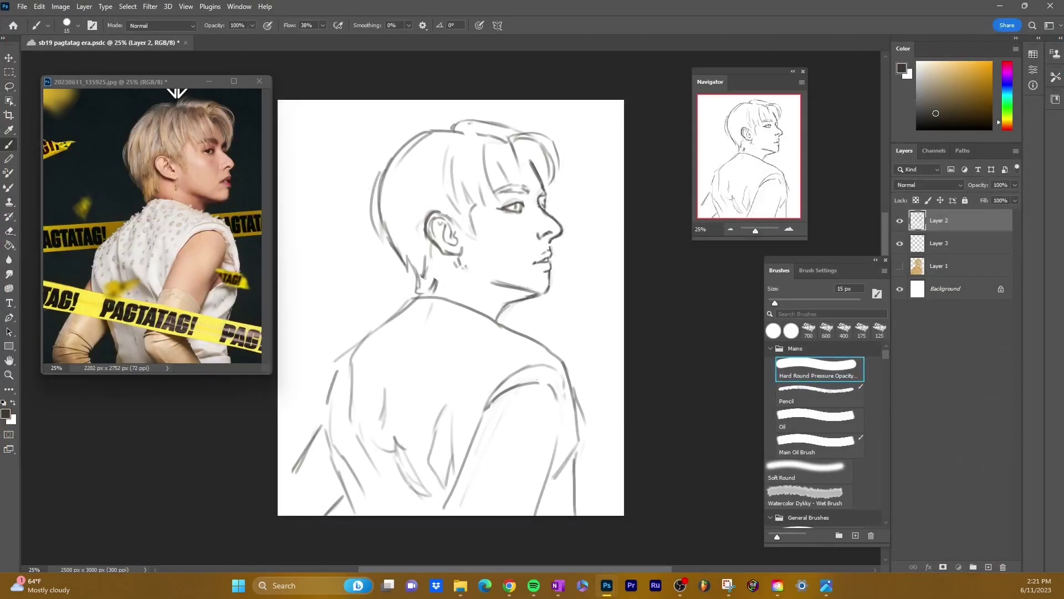
{"action": "key", "text": "v"}
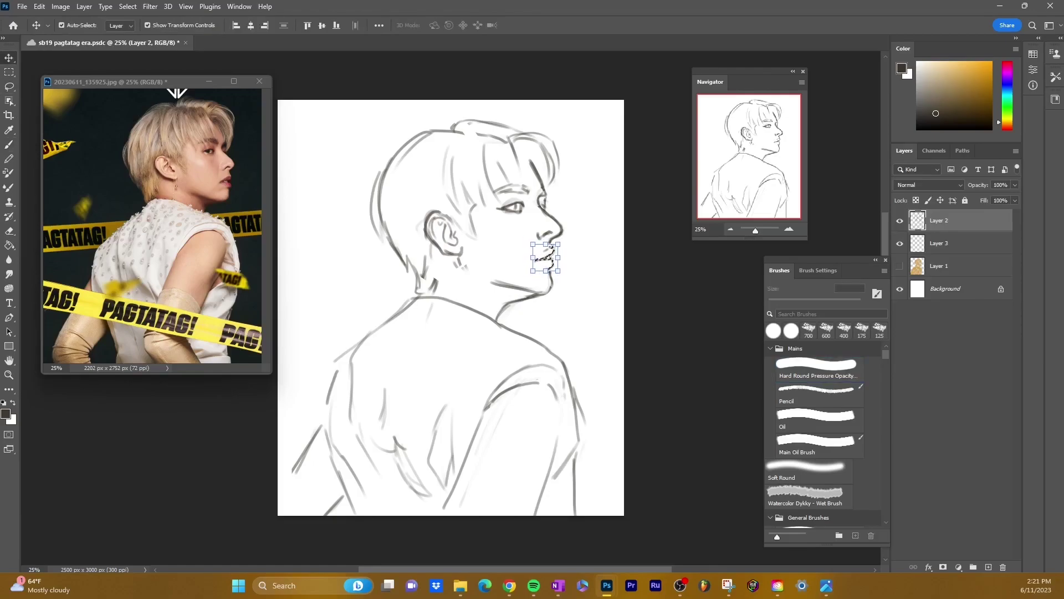
{"action": "key", "text": "ctrl+d"}
{"action": "key", "text": "w"}
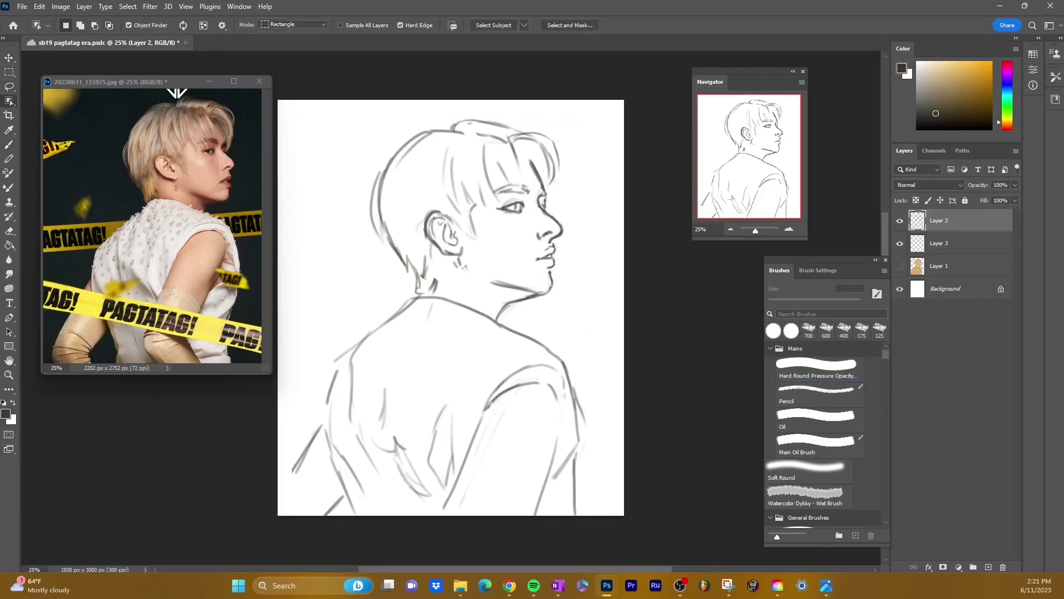
{"action": "key", "text": "b"}
{"action": "key", "text": "v"}
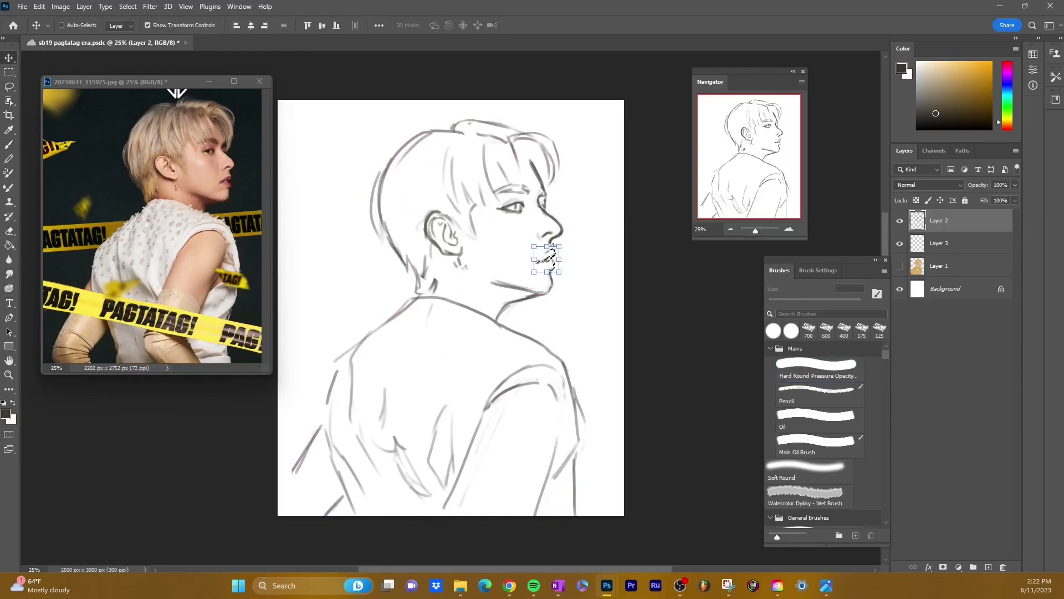
{"action": "key", "text": "b"}
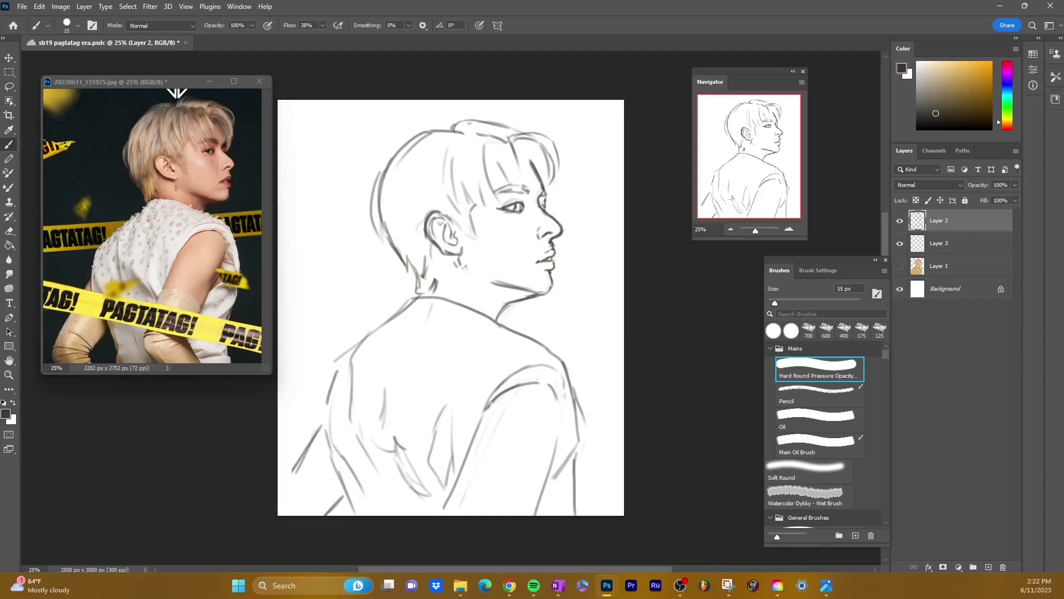
- Move the near arm's lines inward, erase the old outer contour and redraw the sleeve and arm edges
{"action": "key", "text": "v"}
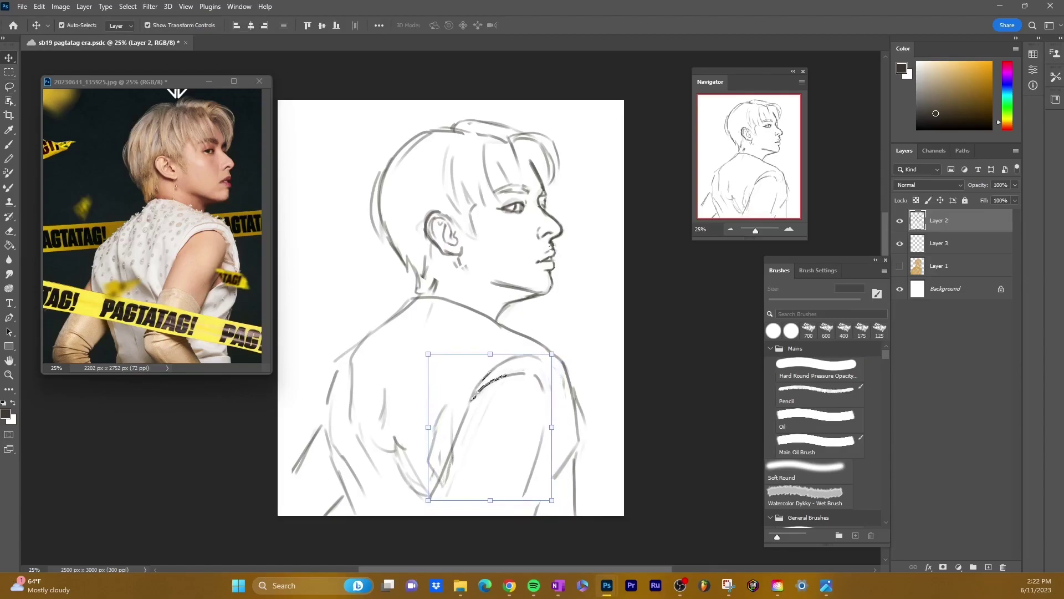
{"action": "key", "text": "e"}
{"action": "key", "text": "Return"}
{"action": "mouse_move", "coordinate": [567, 381]}
{"action": "left_mouse_down"}
{"action": "mouse_move", "coordinate": [574, 423]}
{"action": "mouse_move", "coordinate": [554, 481]}
{"action": "mouse_move", "coordinate": [549, 394]}
{"action": "left_mouse_up"}
{"action": "left_click_drag", "start_coordinate": [571, 429], "coordinate": [562, 513]}
{"action": "left_click_drag", "start_coordinate": [562, 395], "coordinate": [556, 448]}
{"action": "mouse_move", "coordinate": [477, 393]}
{"action": "left_mouse_down"}
{"action": "mouse_move", "coordinate": [530, 369]}
{"action": "mouse_move", "coordinate": [552, 450]}
{"action": "left_mouse_up"}
- On Layer 3, lasso around the whole figure, fill the selection with light tan and deselect
{"action": "key", "text": "alt+bracketleft"}
{"action": "key", "text": "l"}
{"action": "mouse_move", "coordinate": [426, 132]}
{"action": "left_mouse_down"}
{"action": "mouse_move", "coordinate": [326, 395]}
{"action": "mouse_move", "coordinate": [485, 516]}
{"action": "mouse_move", "coordinate": [575, 410]}
{"action": "mouse_move", "coordinate": [424, 135]}
{"action": "mouse_move", "coordinate": [554, 166]}
{"action": "mouse_move", "coordinate": [551, 291]}
{"action": "left_mouse_up"}
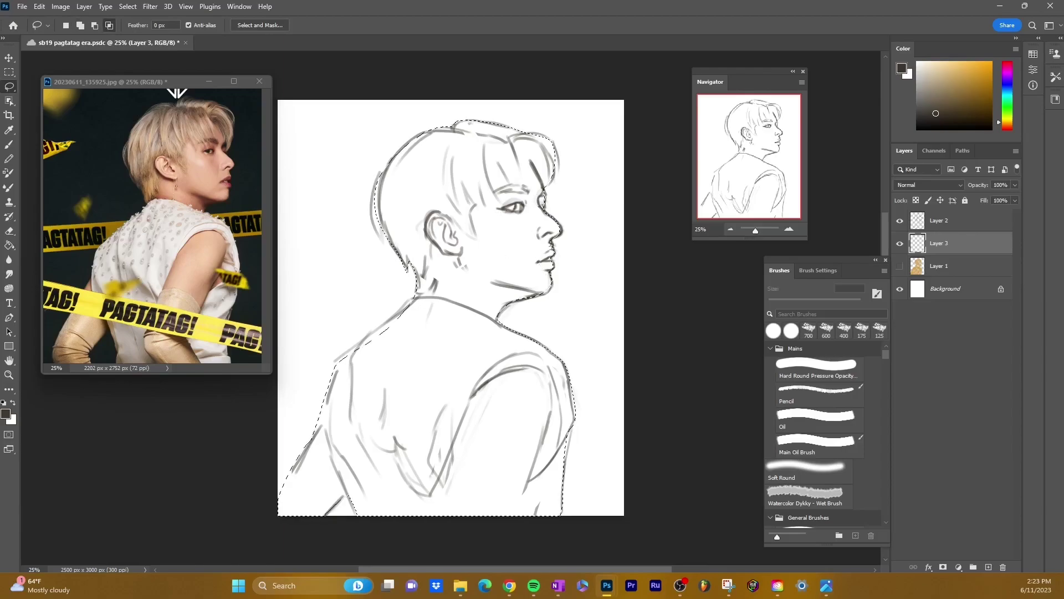
{"action": "key", "text": "b"}
{"action": "mouse_move", "coordinate": [399, 150]}
{"action": "left_mouse_down"}
{"action": "mouse_move", "coordinate": [499, 166]}
{"action": "mouse_move", "coordinate": [316, 432]}
{"action": "left_mouse_up"}
{"action": "key", "text": "alt+BackSpace"}
{"action": "key", "text": "Return"}
{"action": "key", "text": "ctrl+d"}
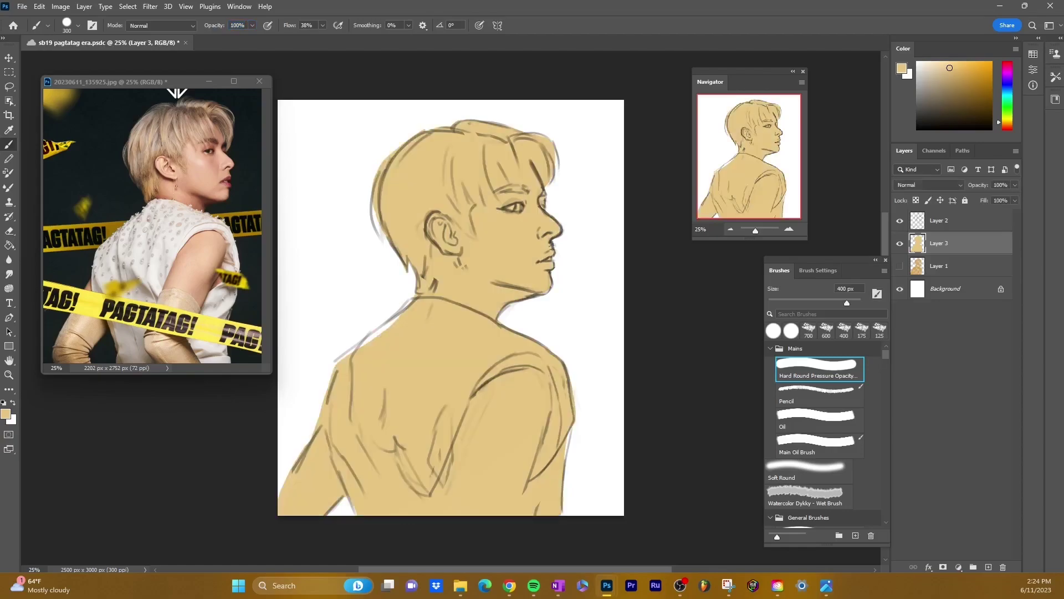
- Lock Layer 3's transparent pixels and paint the face with a peach skin tone
{"action": "key", "text": "bracketleft"}
{"action": "key", "text": "bracketleft"}
{"action": "key", "text": "bracketleft"}
{"action": "key", "text": "bracketleft"}
{"action": "key", "text": "slash"}
{"action": "key", "text": "bracketleft"}
{"action": "mouse_move", "coordinate": [499, 233]}
{"action": "left_mouse_down"}
{"action": "mouse_move", "coordinate": [532, 277]}
{"action": "mouse_move", "coordinate": [471, 211]}
{"action": "mouse_move", "coordinate": [488, 294]}
{"action": "mouse_move", "coordinate": [554, 228]}
{"action": "left_mouse_up"}
- Save the document and paint the ear and neck in the skin tone with a larger brush
{"action": "key", "text": "ctrl+s"}
{"action": "key", "text": "bracketright"}
{"action": "key", "text": "bracketright"}
{"action": "key", "text": "bracketright"}
{"action": "mouse_move", "coordinate": [455, 233]}
{"action": "left_mouse_down"}
{"action": "mouse_move", "coordinate": [499, 277]}
{"action": "mouse_move", "coordinate": [477, 300]}
{"action": "left_mouse_up"}
- Choose an orange-tan color and paint the hair from the crown to the fringe with a smaller brush
{"action": "left_click", "coordinate": [482, 266], "text": "alt"}
{"action": "left_click", "coordinate": [959, 71]}
{"action": "key", "text": "bracketleft"}
{"action": "key", "text": "bracketleft"}
{"action": "key", "text": "bracketleft"}
{"action": "key", "text": "bracketleft"}
{"action": "key", "text": "bracketleft"}
{"action": "mouse_move", "coordinate": [427, 139]}
{"action": "left_mouse_down"}
{"action": "mouse_move", "coordinate": [399, 216]}
{"action": "mouse_move", "coordinate": [404, 255]}
{"action": "mouse_move", "coordinate": [465, 144]}
{"action": "mouse_move", "coordinate": [543, 167]}
{"action": "left_mouse_up"}
- Choose a light grey and paint the sleeveless shirt with a larger brush
{"action": "left_click", "coordinate": [917, 72]}
{"action": "key", "text": "bracketright"}
{"action": "key", "text": "bracketright"}
{"action": "key", "text": "bracketright"}
{"action": "key", "text": "bracketright"}
{"action": "mouse_move", "coordinate": [343, 355]}
{"action": "left_mouse_down"}
{"action": "mouse_move", "coordinate": [422, 499]}
{"action": "mouse_move", "coordinate": [488, 344]}
{"action": "mouse_move", "coordinate": [410, 322]}
{"action": "mouse_move", "coordinate": [399, 487]}
{"action": "mouse_move", "coordinate": [548, 399]}
{"action": "left_mouse_up"}
- Choose a light peach and paint the bare near arm with a 125 px brush
{"action": "key", "text": "bracketleft"}
{"action": "key", "text": "bracketleft"}
{"action": "key", "text": "bracketleft"}
{"action": "left_click", "coordinate": [942, 65]}
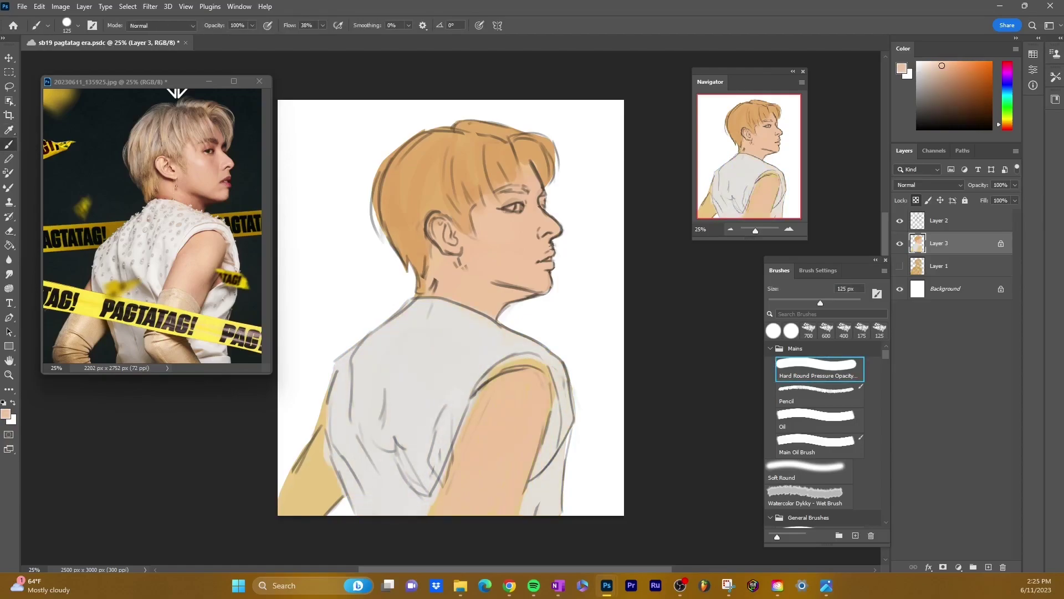
- Extend the peach skin tone along the far arm and the edges of the near arm
{"action": "left_click_drag", "start_coordinate": [324, 399], "coordinate": [326, 461]}
{"action": "left_click_drag", "start_coordinate": [555, 361], "coordinate": [466, 471]}
{"action": "left_click_drag", "start_coordinate": [466, 432], "coordinate": [444, 493]}
- Choose a paler blond and repaint the back and side of the hair from the crown toward the nape
{"action": "left_click", "coordinate": [1007, 121]}
{"action": "left_click", "coordinate": [953, 70]}
{"action": "left_click", "coordinate": [1007, 124]}
{"action": "left_click", "coordinate": [938, 67]}
{"action": "key", "text": "bracketleft"}
{"action": "key", "text": "bracketleft"}
{"action": "key", "text": "bracketleft"}
{"action": "key", "text": "bracketleft"}
{"action": "key", "text": "bracketleft"}
{"action": "key", "text": "bracketleft"}
{"action": "key", "text": "bracketleft"}
{"action": "key", "text": "bracketleft"}
{"action": "key", "text": "bracketleft"}
{"action": "key", "text": "bracketright"}
{"action": "key", "text": "bracketright"}
{"action": "key", "text": "bracketright"}
{"action": "key", "text": "bracketright"}
{"action": "key", "text": "bracketright"}
{"action": "key", "text": "bracketright"}
{"action": "key", "text": "bracketright"}
{"action": "left_click_drag", "start_coordinate": [382, 166], "coordinate": [422, 239]}
{"action": "mouse_move", "coordinate": [410, 139]}
{"action": "left_mouse_down"}
{"action": "mouse_move", "coordinate": [498, 161]}
{"action": "mouse_move", "coordinate": [416, 277]}
{"action": "left_mouse_up"}
- Sample a hair color and paint finer strands at the nape, around the ear and through the fringe with a smaller brush
{"action": "key", "text": "bracketleft"}
{"action": "key", "text": "bracketleft"}
{"action": "key", "text": "bracketleft"}
{"action": "key", "text": "bracketleft"}
{"action": "key", "text": "bracketleft"}
{"action": "key", "text": "bracketleft"}
{"action": "key", "text": "bracketleft"}
{"action": "left_click", "coordinate": [418, 258], "text": "alt"}
{"action": "left_click_drag", "start_coordinate": [410, 227], "coordinate": [424, 288]}
{"action": "left_click_drag", "start_coordinate": [394, 188], "coordinate": [395, 234]}
{"action": "left_click_drag", "start_coordinate": [473, 209], "coordinate": [452, 233]}
{"action": "left_click_drag", "start_coordinate": [471, 194], "coordinate": [471, 224]}
{"action": "left_click_drag", "start_coordinate": [511, 160], "coordinate": [513, 185]}
{"action": "mouse_move", "coordinate": [546, 140]}
{"action": "left_mouse_down"}
{"action": "mouse_move", "coordinate": [518, 178]}
{"action": "mouse_move", "coordinate": [527, 167]}
{"action": "left_mouse_up"}
{"action": "left_click_drag", "start_coordinate": [543, 130], "coordinate": [481, 156]}
{"action": "left_click_drag", "start_coordinate": [455, 140], "coordinate": [453, 159]}
- Choose a peach skin tone and paint the area beside the eye with a 150 px brush
{"action": "key", "text": "bracketright"}
{"action": "key", "text": "bracketright"}
{"action": "left_click", "coordinate": [941, 65]}
{"action": "key", "text": "bracketright"}
{"action": "key", "text": "bracketright"}
{"action": "key", "text": "bracketright"}
{"action": "key", "text": "bracketright"}
{"action": "key", "text": "bracketright"}
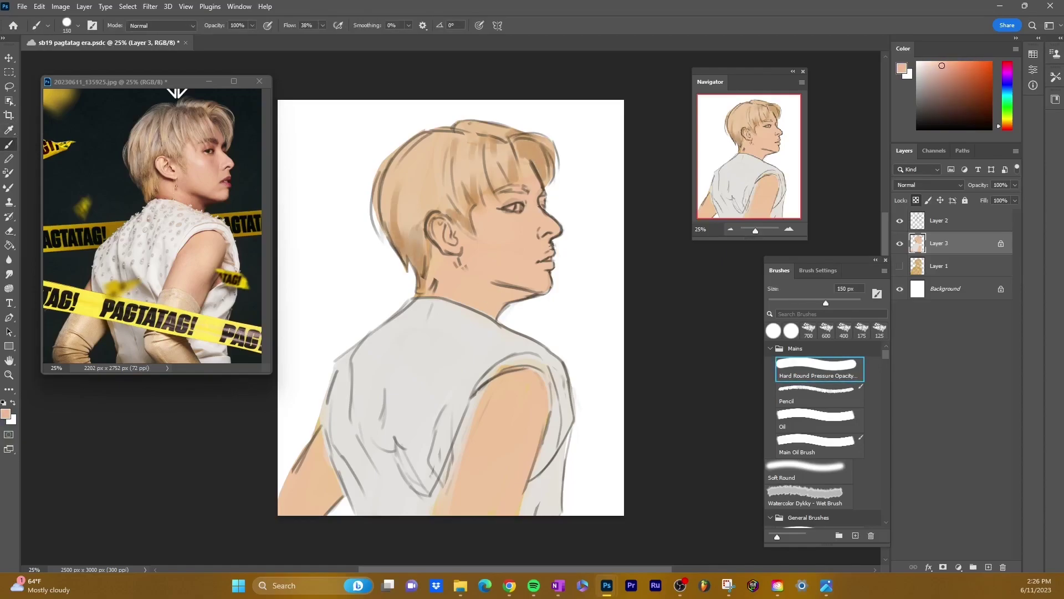
{"action": "left_click_drag", "start_coordinate": [526, 195], "coordinate": [537, 217]}
- Choose a slightly darker skin tone and shade beneath the jaw and across the neck with a smaller brush
{"action": "key", "text": "bracketleft"}
{"action": "key", "text": "bracketleft"}
{"action": "key", "text": "bracketleft"}
{"action": "left_click", "coordinate": [954, 74]}
{"action": "mouse_move", "coordinate": [539, 285]}
{"action": "left_mouse_down"}
{"action": "mouse_move", "coordinate": [489, 296]}
{"action": "mouse_move", "coordinate": [461, 287]}
{"action": "mouse_move", "coordinate": [425, 308]}
{"action": "left_mouse_up"}
{"action": "left_click_drag", "start_coordinate": [501, 302], "coordinate": [487, 317]}
- Choose a deeper reddish tan and shade the neck, the front side of the face and the jawline
{"action": "left_click", "coordinate": [960, 84]}
{"action": "mouse_move", "coordinate": [433, 260]}
{"action": "left_mouse_down"}
{"action": "mouse_move", "coordinate": [441, 294]}
{"action": "mouse_move", "coordinate": [498, 309]}
{"action": "left_mouse_up"}
{"action": "key", "text": "bracketright"}
{"action": "mouse_move", "coordinate": [524, 158]}
{"action": "left_mouse_down"}
{"action": "mouse_move", "coordinate": [542, 208]}
{"action": "mouse_move", "coordinate": [529, 214]}
{"action": "mouse_move", "coordinate": [525, 247]}
{"action": "left_mouse_up"}
{"action": "key", "text": "bracketleft"}
{"action": "key", "text": "bracketleft"}
{"action": "left_click_drag", "start_coordinate": [548, 289], "coordinate": [477, 306]}
- Choose a dark brown, shade in and below the ear, and reduce the brush to 50 px
{"action": "left_click", "coordinate": [950, 99]}
{"action": "left_click_drag", "start_coordinate": [460, 236], "coordinate": [426, 261]}
{"action": "key", "text": "bracketleft"}
{"action": "key", "text": "bracketleft"}
{"action": "key", "text": "bracketleft"}
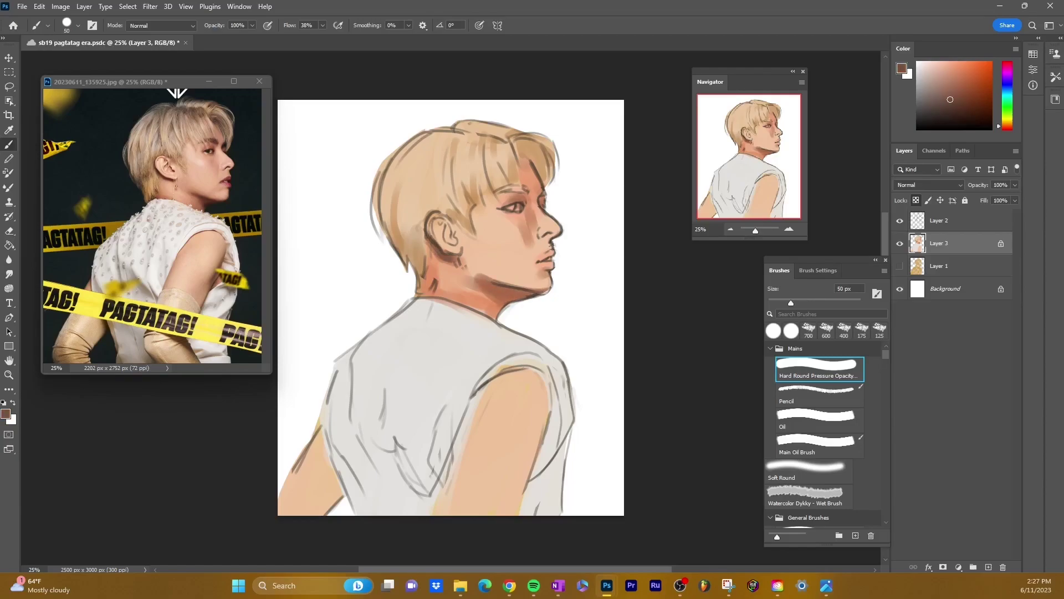
- Darken the eyebrow with a near-black color and paint the lips in a muted red
{"action": "left_click", "coordinate": [937, 118]}
{"action": "left_click", "coordinate": [978, 72]}
{"action": "left_click", "coordinate": [965, 79]}
{"action": "left_click_drag", "start_coordinate": [538, 251], "coordinate": [551, 266]}
- Select the shirt area with a lasso outline and shift its hue to -180
{"action": "left_click", "coordinate": [421, 344], "text": "alt"}
{"action": "key", "text": "l"}
{"action": "mouse_move", "coordinate": [369, 304]}
{"action": "left_mouse_down"}
{"action": "mouse_move", "coordinate": [490, 388]}
{"action": "mouse_move", "coordinate": [370, 302]}
{"action": "left_mouse_up"}
{"action": "left_click", "coordinate": [61, 6]}
{"action": "mouse_move", "coordinate": [72, 33]}
{"action": "left_click", "coordinate": [205, 87]}
{"action": "left_click_drag", "start_coordinate": [749, 340], "coordinate": [761, 340]}
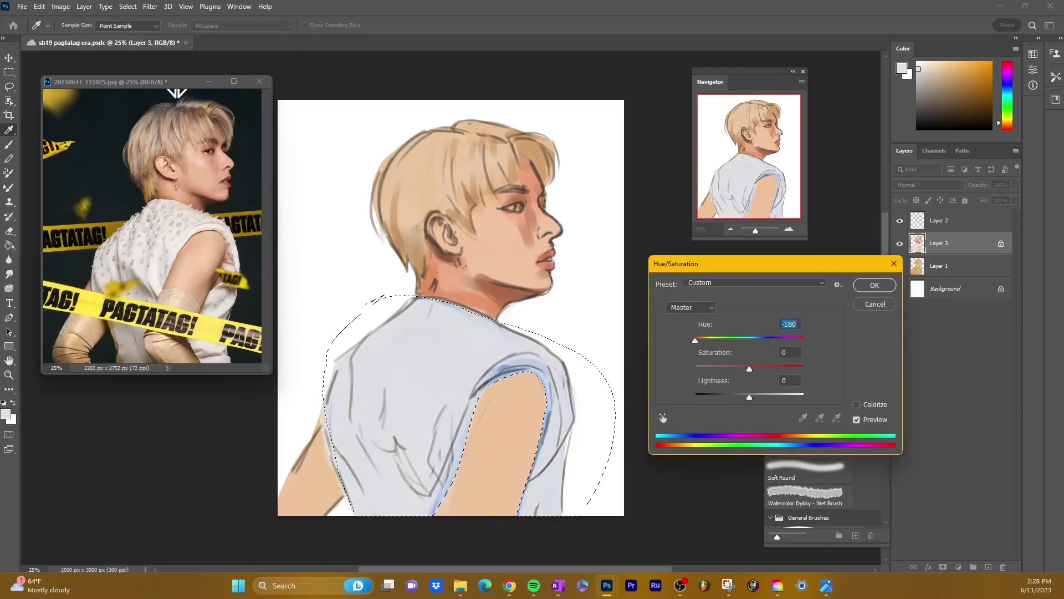
{"action": "key", "text": "Return"}
- Paint the selected shirt in a light cream with a 250 px brush
{"action": "key", "text": "b"}
{"action": "mouse_move", "coordinate": [377, 333]}
{"action": "left_mouse_down"}
{"action": "mouse_move", "coordinate": [438, 316]}
{"action": "mouse_move", "coordinate": [438, 302]}
{"action": "left_mouse_up"}
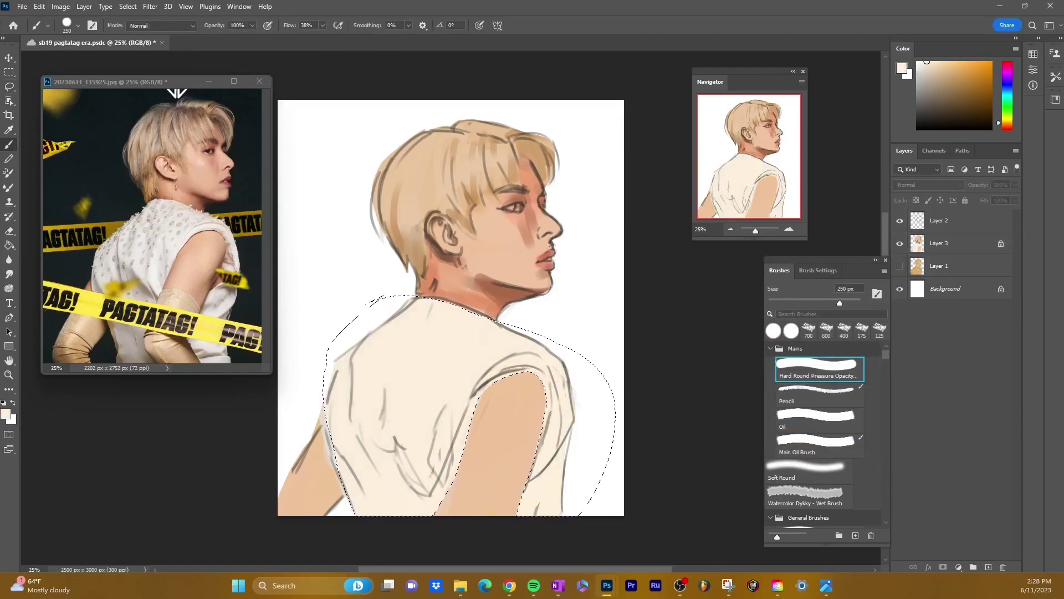
- Add a new layer between Layer 1 and the Background and reset the foreground and background colors to default
{"action": "key", "text": "alt+bracketleft"}
{"action": "key", "text": "alt+bracketleft"}
{"action": "key", "text": "ctrl+shift+alt+n"}
{"action": "key", "text": "d"}
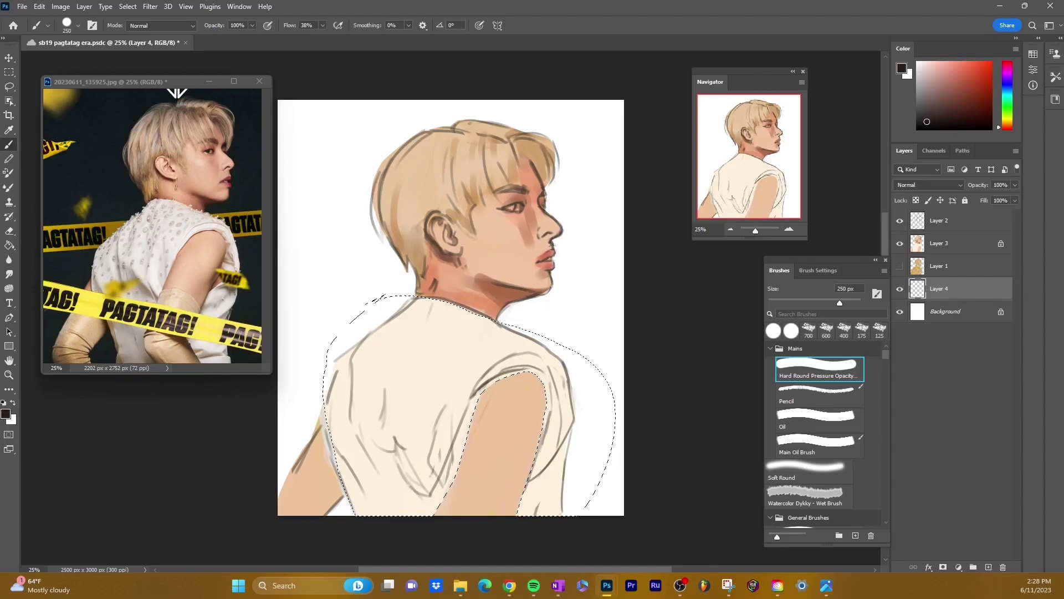
{"action": "left_click", "coordinate": [959, 566]}
{"action": "left_click", "coordinate": [975, 375]}
{"action": "key", "text": "ctrl+z"}
- Clear the shirt selection
{"action": "key", "text": "ctrl+d"}
{"action": "left_click", "coordinate": [958, 566]}
{"action": "left_click", "coordinate": [976, 375]}
{"action": "key", "text": "ctrl+z"}
- On Layer 3, paint pale and light grey strands through the crown and side of the hair with a 40 px brush
{"action": "key", "text": "alt+bracketright"}
{"action": "key", "text": "alt+bracketright"}
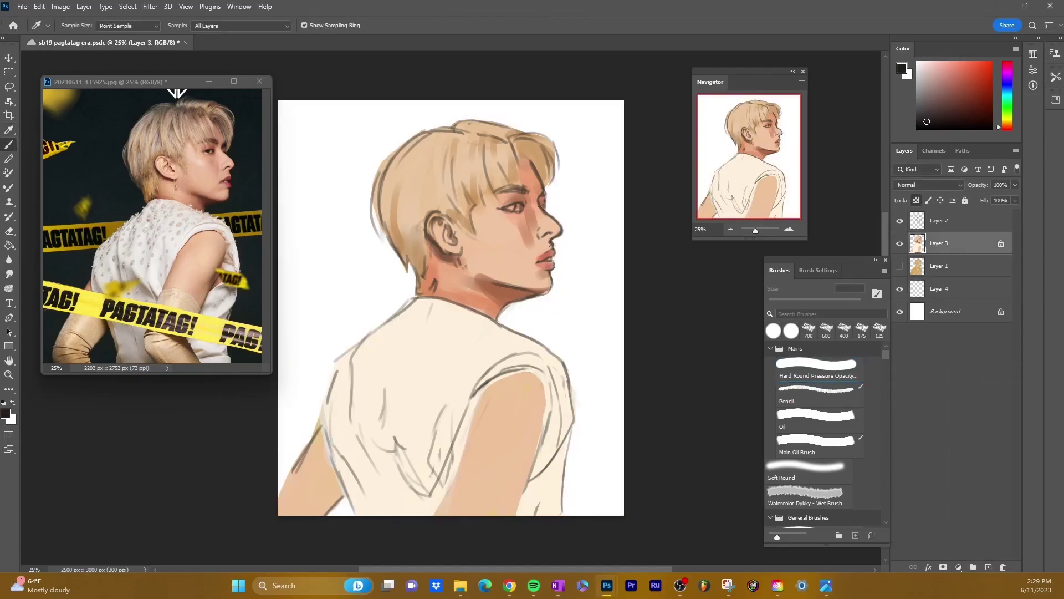
{"action": "key", "text": "b"}
{"action": "left_click_drag", "start_coordinate": [439, 175], "coordinate": [429, 195]}
{"action": "left_click_drag", "start_coordinate": [469, 160], "coordinate": [460, 197]}
{"action": "left_click_drag", "start_coordinate": [484, 160], "coordinate": [476, 177]}
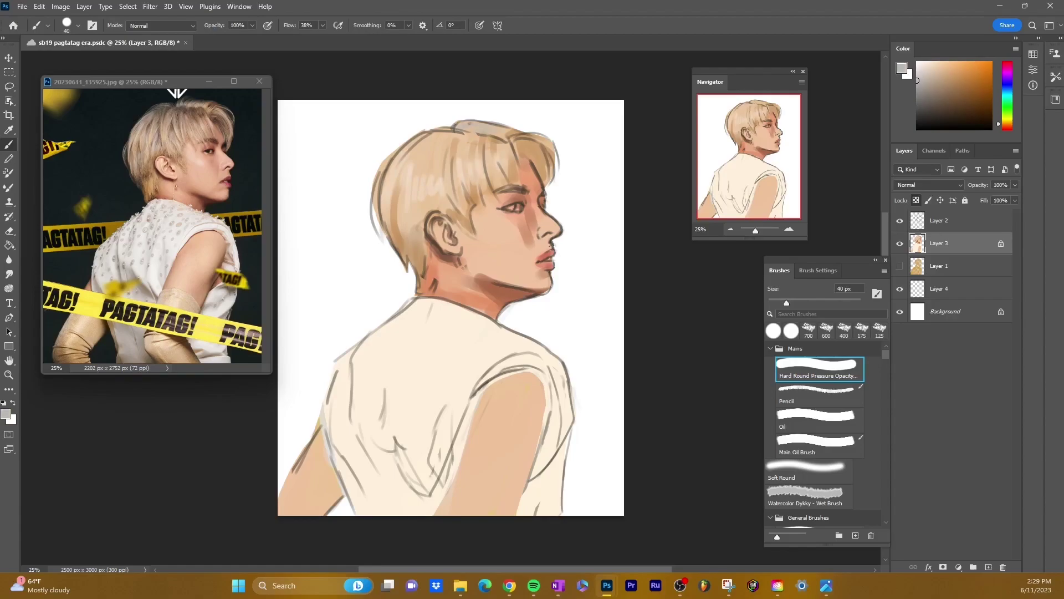
{"action": "left_click_drag", "start_coordinate": [440, 133], "coordinate": [435, 166]}
{"action": "left_click_drag", "start_coordinate": [413, 142], "coordinate": [410, 166]}
- Sample grey from the top of the hair and paint the fold shadows on the back of the shirt
{"action": "key", "text": "bracketright"}
{"action": "key", "text": "bracketright"}
{"action": "key", "text": "bracketright"}
{"action": "key", "text": "bracketright"}
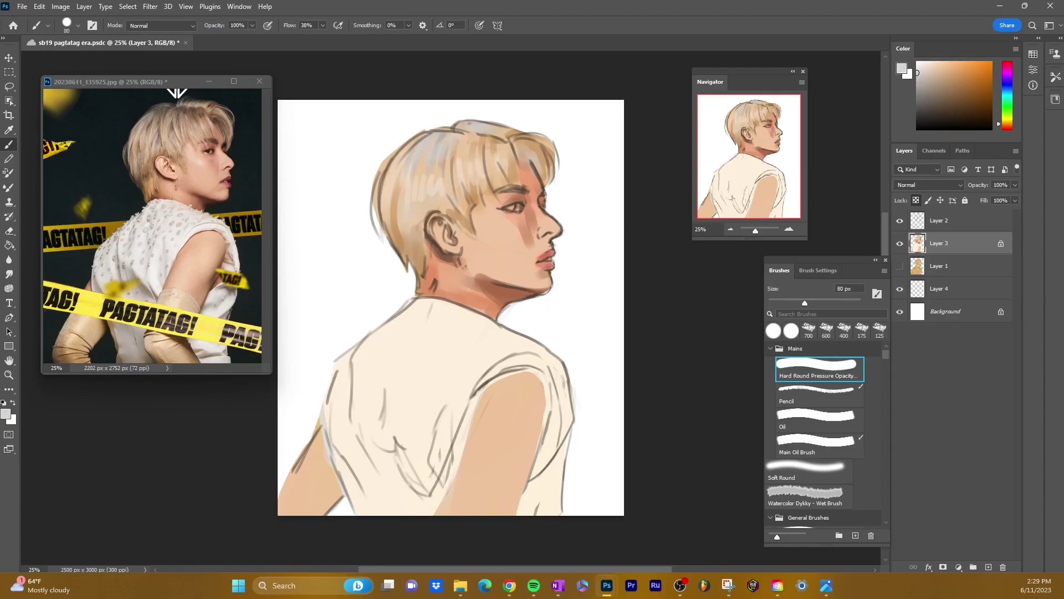
{"action": "left_click", "coordinate": [438, 145], "text": "alt"}
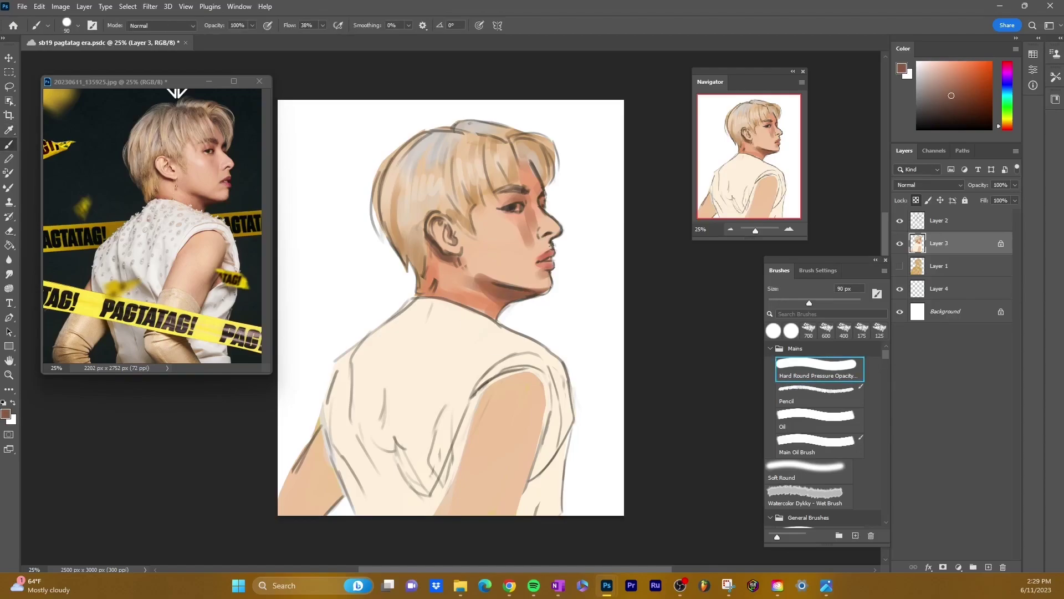
{"action": "left_click", "coordinate": [468, 129], "text": "alt"}
{"action": "left_click_drag", "start_coordinate": [360, 396], "coordinate": [354, 466]}
{"action": "left_click_drag", "start_coordinate": [413, 446], "coordinate": [399, 501]}
{"action": "mouse_move", "coordinate": [441, 410]}
{"action": "left_mouse_down"}
{"action": "mouse_move", "coordinate": [444, 474]}
{"action": "mouse_move", "coordinate": [455, 471]}
{"action": "left_mouse_up"}
- Sample skin tones and shade both edges of the near arm with a larger brush
{"action": "left_click", "coordinate": [499, 399], "text": "alt"}
{"action": "key", "text": "bracketright"}
{"action": "key", "text": "bracketright"}
{"action": "key", "text": "bracketright"}
{"action": "key", "text": "bracketright"}
{"action": "key", "text": "bracketright"}
{"action": "key", "text": "bracketright"}
{"action": "left_click_drag", "start_coordinate": [444, 432], "coordinate": [454, 513]}
{"action": "left_click_drag", "start_coordinate": [527, 416], "coordinate": [532, 502]}
{"action": "left_click", "coordinate": [471, 443], "text": "alt"}
{"action": "left_click_drag", "start_coordinate": [455, 413], "coordinate": [444, 510]}
{"action": "left_click_drag", "start_coordinate": [527, 410], "coordinate": [521, 513]}
- Sample a skin tone from the near arm, shade the far arm with a 100 px brush and save the document
{"action": "left_click", "coordinate": [524, 444], "text": "alt"}
{"action": "left_click_drag", "start_coordinate": [330, 466], "coordinate": [316, 513]}
{"action": "left_click_drag", "start_coordinate": [296, 471], "coordinate": [286, 513]}
{"action": "key", "text": "ctrl+s"}
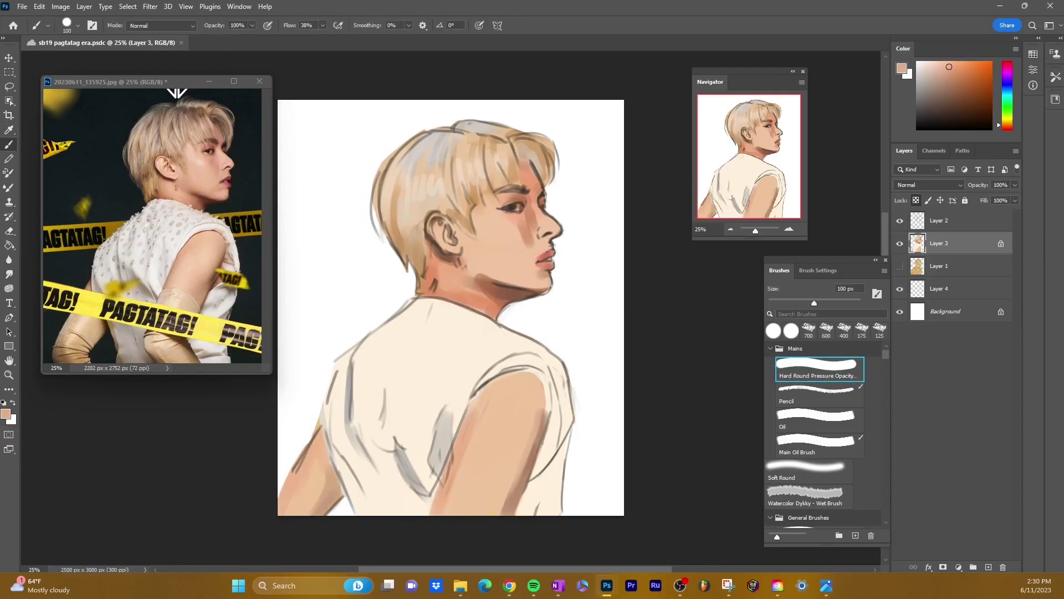
- Rename Layer 2 as "sketch" and check that layer on its own
{"action": "left_click", "coordinate": [953, 388]}
{"action": "double_click", "coordinate": [938, 220]}
{"action": "type", "text": "sketch"}
{"action": "key", "text": "Return"}
{"action": "left_click", "coordinate": [900, 220], "text": "alt"}
{"action": "left_click", "coordinate": [899, 220], "text": "alt"}
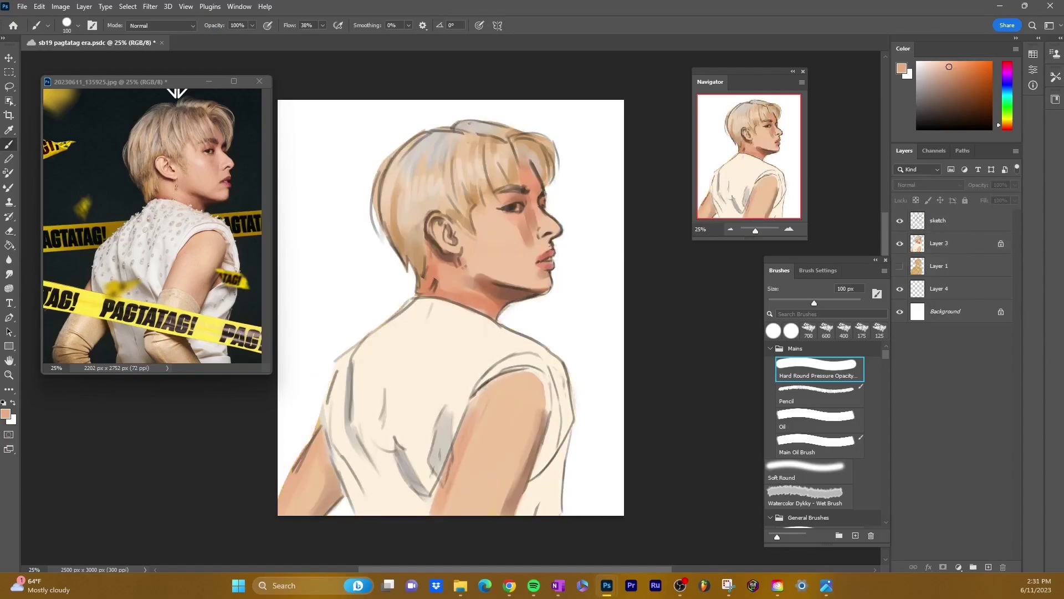
- Group the layers from sketch through Layer 4 and name the group "Justin"
{"action": "left_click", "coordinate": [938, 220]}
{"action": "left_click", "coordinate": [939, 288], "text": "shift"}
{"action": "key", "text": "ctrl+g"}
{"action": "double_click", "coordinate": [939, 216]}
{"action": "type", "text": "Justin"}
{"action": "key", "text": "Return"}
- Close the reference photo without saving its changes
{"action": "left_click", "coordinate": [260, 81]}
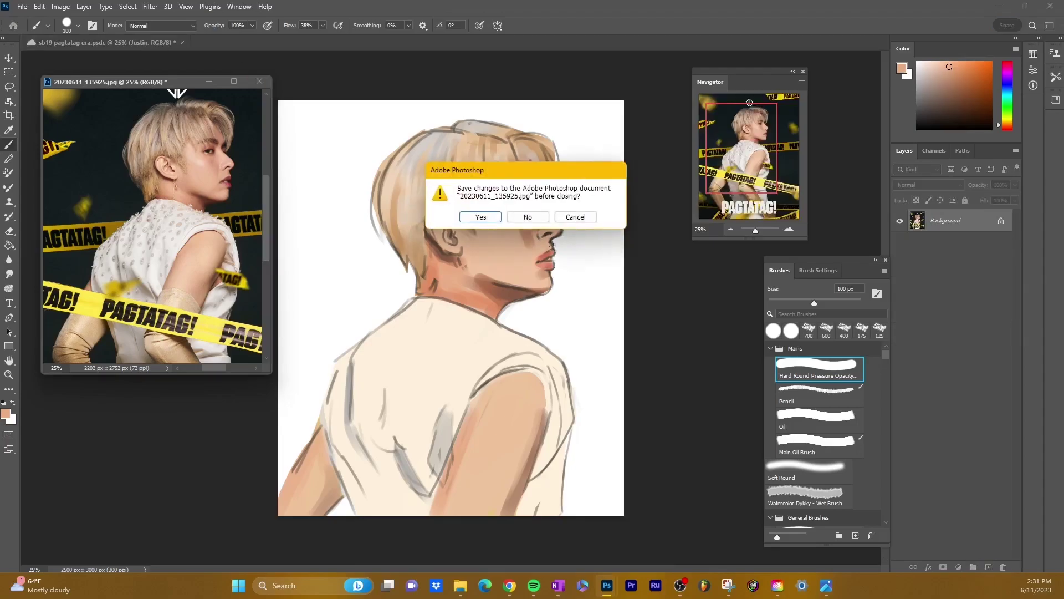
{"action": "left_click", "coordinate": [530, 216]}
- Stamp the sketch and Layer 3 into a merged copy and lock its transparent pixels
{"action": "left_click", "coordinate": [945, 234]}
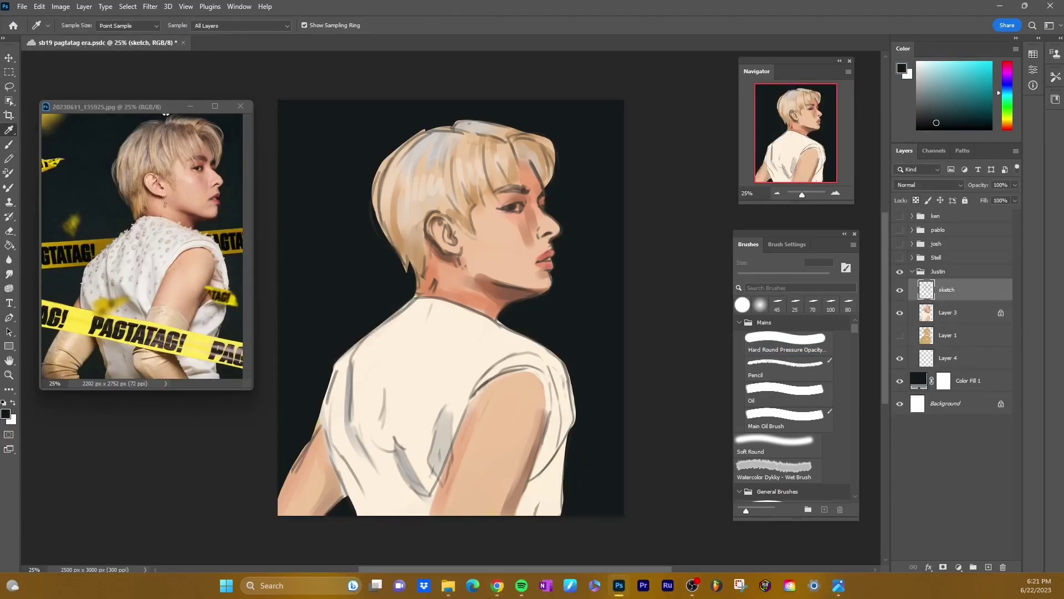
{"action": "key", "text": "ctrl+alt+e"}
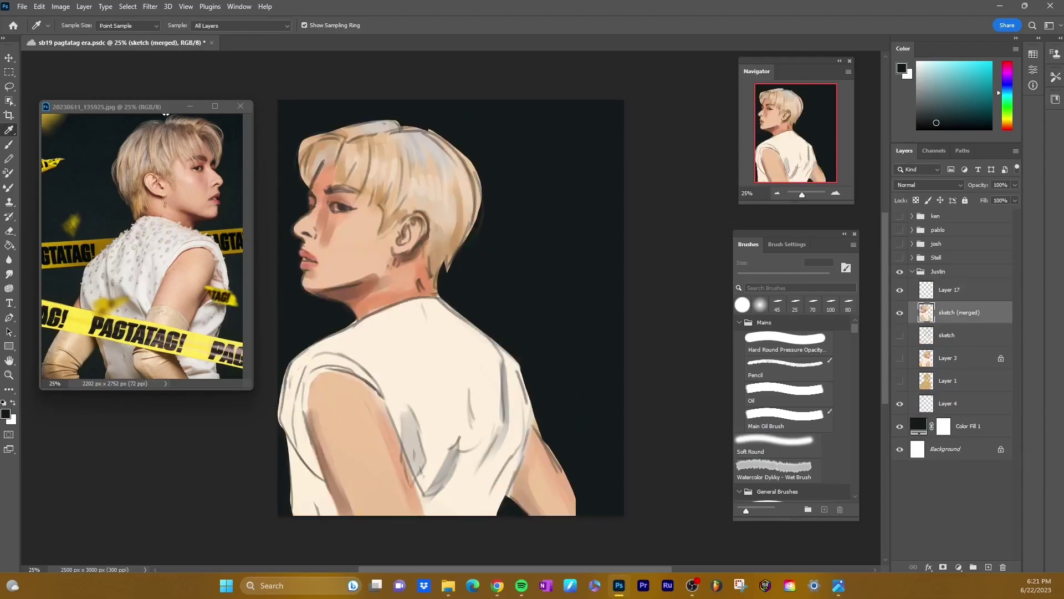
{"action": "key", "text": "b"}
{"action": "key", "text": "slash"}
- Paint grey-brown shadow strands through the crown, fringe and back of the hair with a 50 px brush
{"action": "left_click", "coordinate": [431, 174], "text": "alt"}
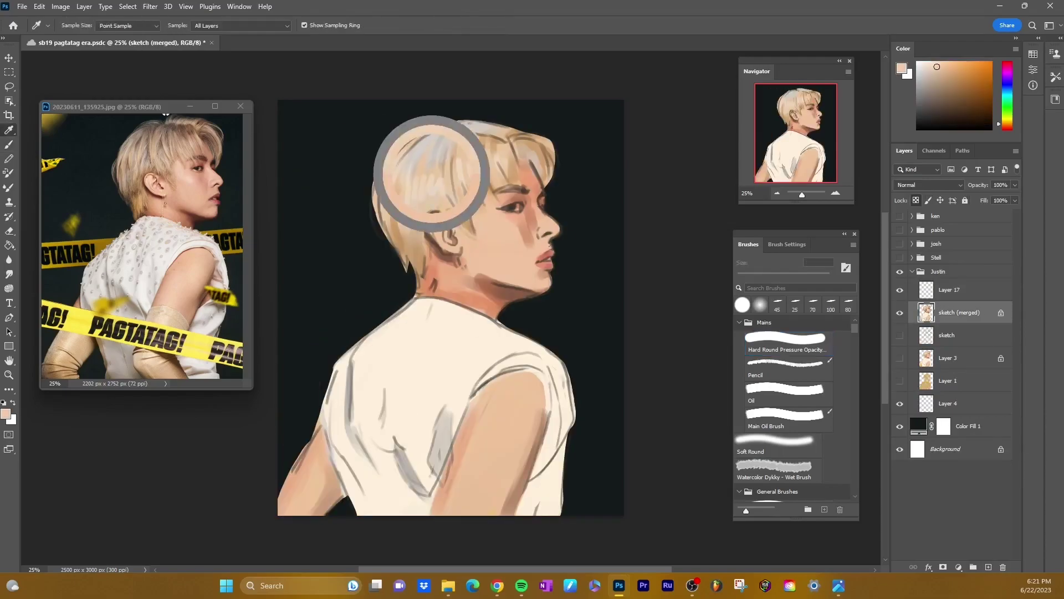
{"action": "left_click_drag", "start_coordinate": [418, 147], "coordinate": [477, 123]}
{"action": "left_click", "coordinate": [443, 139], "text": "alt"}
{"action": "left_click_drag", "start_coordinate": [539, 144], "coordinate": [543, 185]}
{"action": "left_click_drag", "start_coordinate": [445, 174], "coordinate": [446, 209]}
{"action": "mouse_move", "coordinate": [427, 158]}
{"action": "left_mouse_down"}
{"action": "mouse_move", "coordinate": [424, 207]}
{"action": "mouse_move", "coordinate": [402, 223]}
{"action": "left_mouse_up"}
{"action": "mouse_move", "coordinate": [402, 202]}
{"action": "left_mouse_down"}
{"action": "mouse_move", "coordinate": [395, 253]}
{"action": "mouse_move", "coordinate": [385, 245]}
{"action": "left_mouse_up"}
{"action": "left_click_drag", "start_coordinate": [446, 142], "coordinate": [441, 197]}
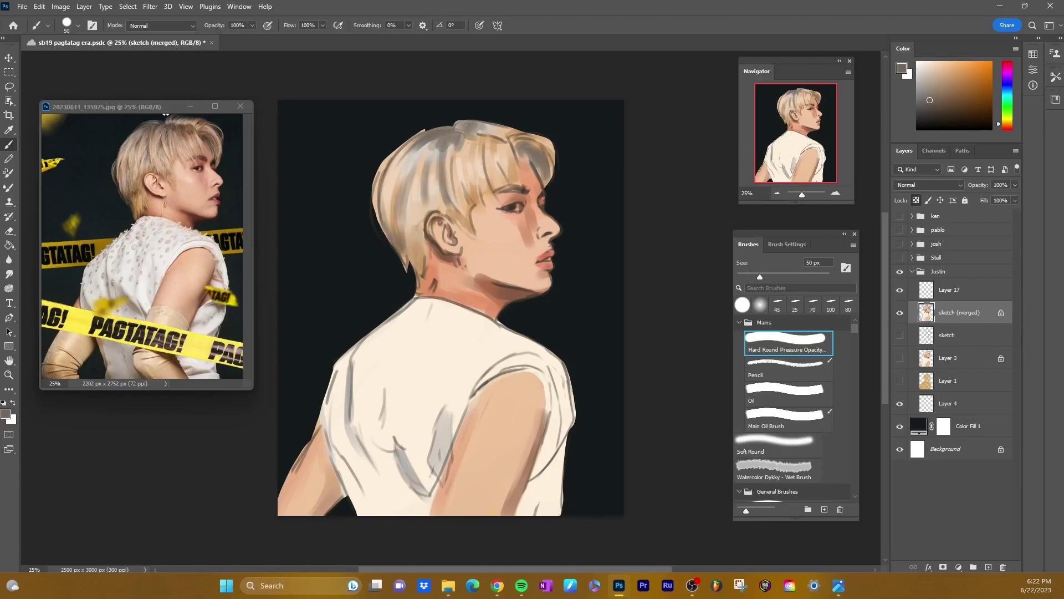
- Enlarge the brush to 60 px and paint the face's skin in a light peach tone
{"action": "left_click", "coordinate": [443, 152], "text": "alt"}
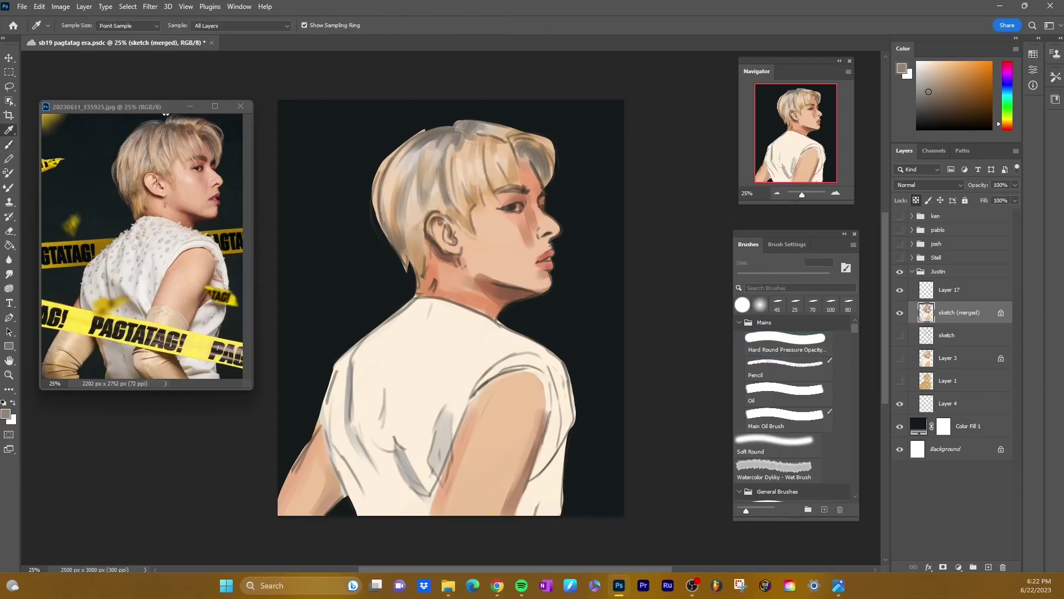
{"action": "left_click", "coordinate": [970, 80]}
{"action": "key", "text": "bracketright"}
{"action": "key", "text": "bracketright"}
{"action": "key", "text": "bracketright"}
{"action": "key", "text": "bracketright"}
{"action": "key", "text": "bracketright"}
{"action": "key", "text": "bracketright"}
{"action": "key", "text": "bracketright"}
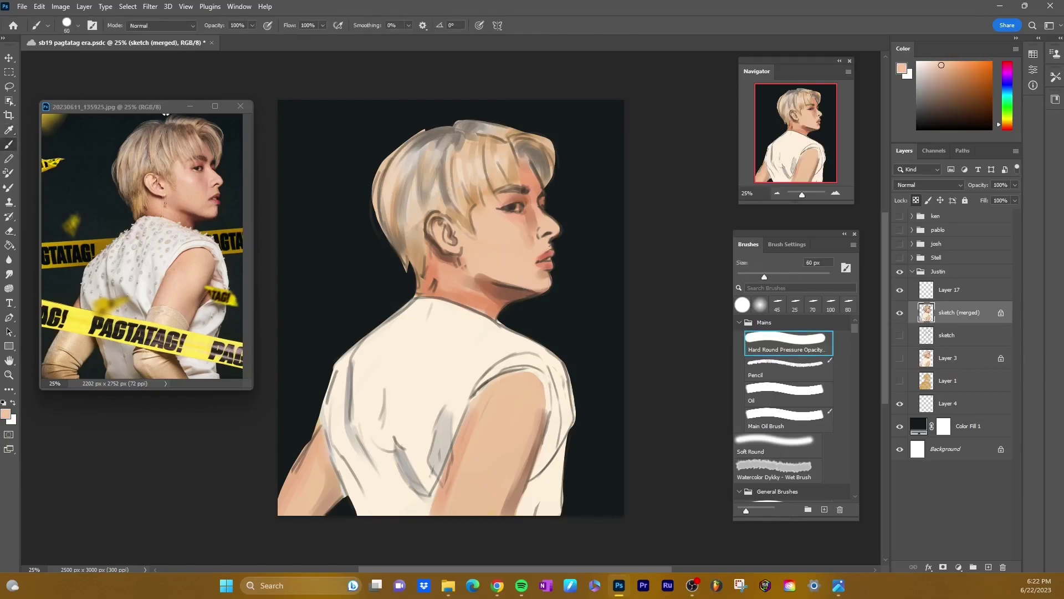
- Refine the dark details of the eye area in dark brown with a 15 px brush
{"action": "key", "text": "bracketleft"}
{"action": "key", "text": "bracketleft"}
{"action": "key", "text": "bracketleft"}
{"action": "key", "text": "bracketleft"}
{"action": "key", "text": "bracketleft"}
{"action": "key", "text": "bracketleft"}
{"action": "key", "text": "bracketleft"}
{"action": "key", "text": "bracketleft"}
{"action": "key", "text": "bracketleft"}
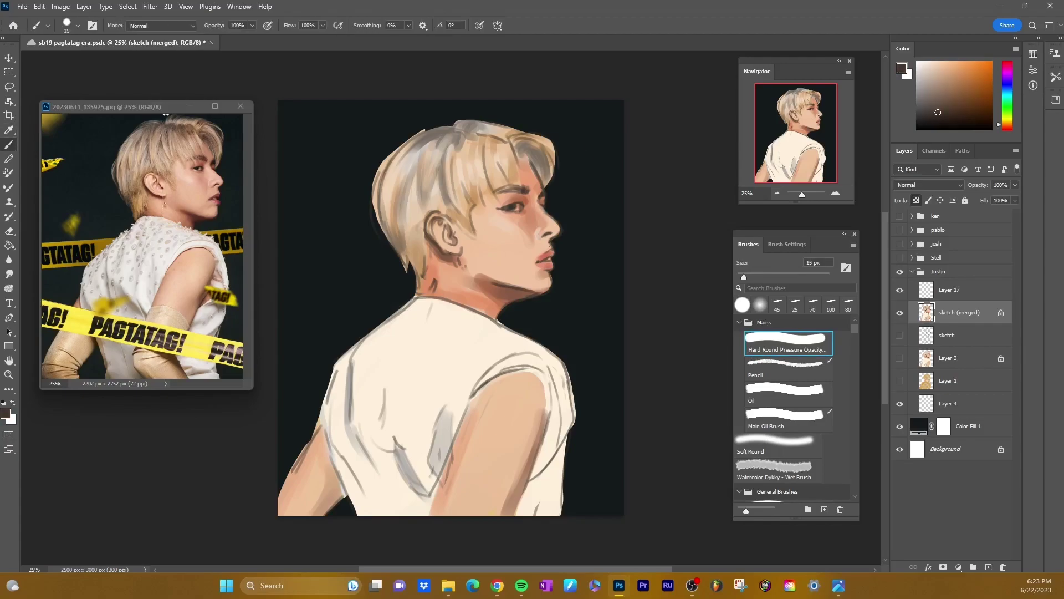
- Paint the lips in muted red with a 20 px brush and refine them in dark brown at 10 px
{"action": "key", "text": "bracketright"}
{"action": "key", "text": "bracketright"}
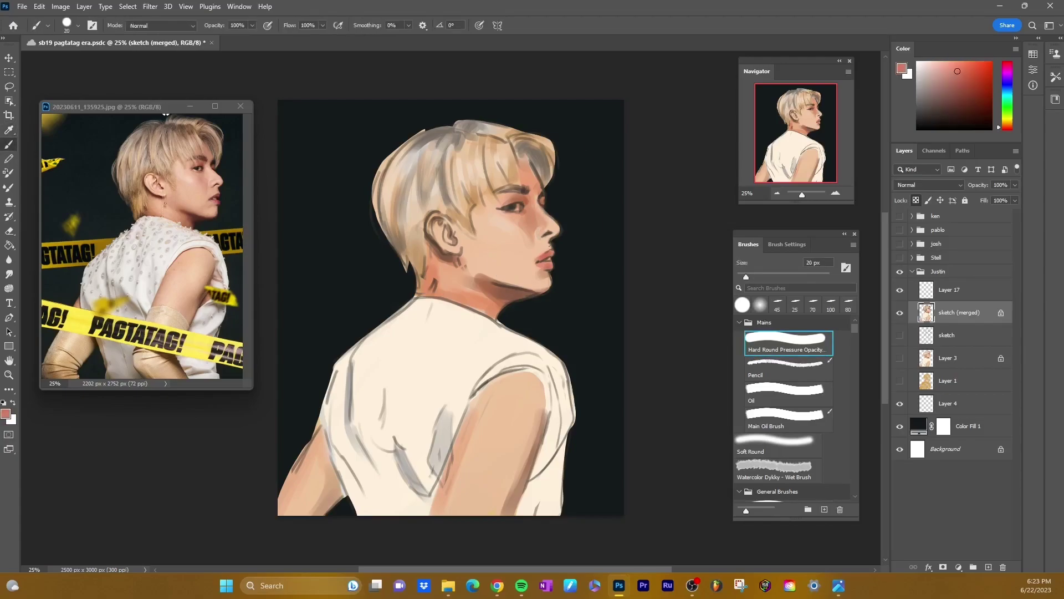
{"action": "left_click", "coordinate": [541, 256], "text": "alt"}
{"action": "left_click", "coordinate": [541, 257], "text": "alt"}
{"action": "key", "text": "bracketleft"}
{"action": "key", "text": "bracketleft"}
{"action": "key", "text": "bracketleft"}
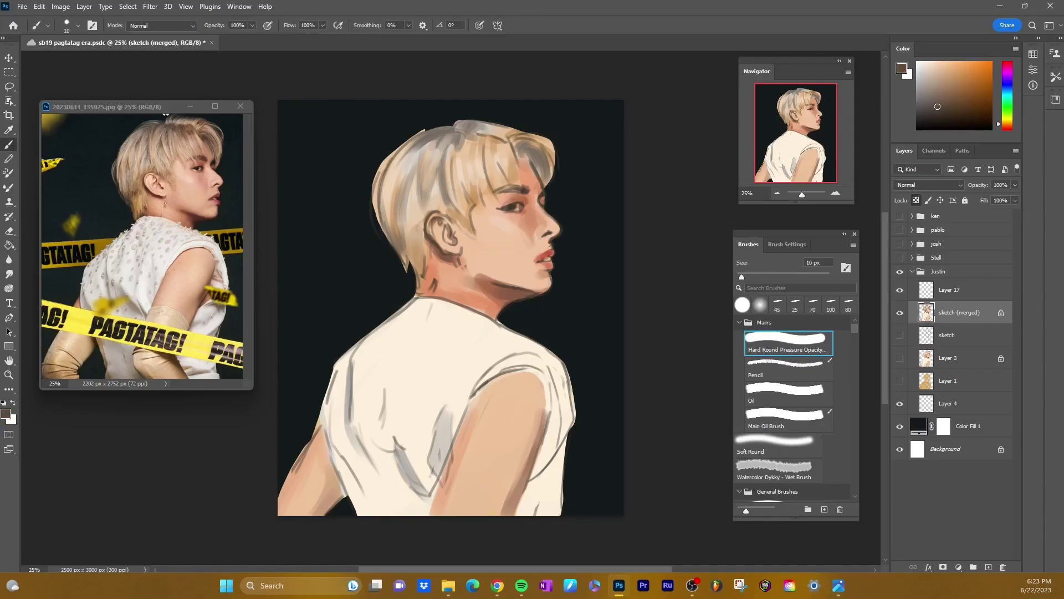
- Unlock the merged layer's transparency, hide Layer 17 and Layer 4, and clean up the chin edge with the eraser and skin tone
{"action": "key", "text": "e"}
{"action": "left_click", "coordinate": [899, 290]}
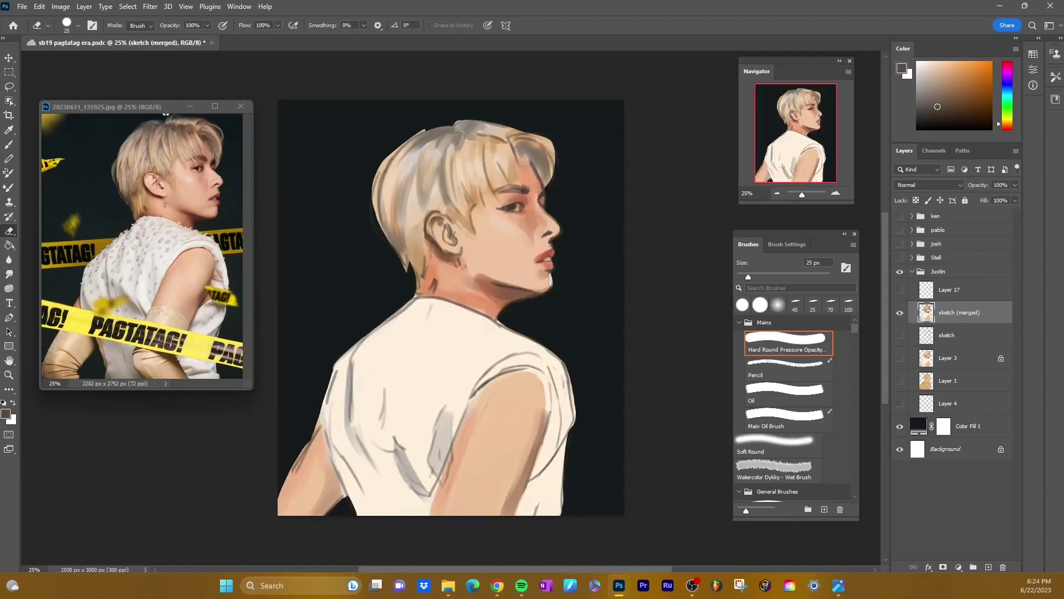
{"action": "key", "text": "b"}
{"action": "left_click", "coordinate": [546, 288], "text": "alt"}
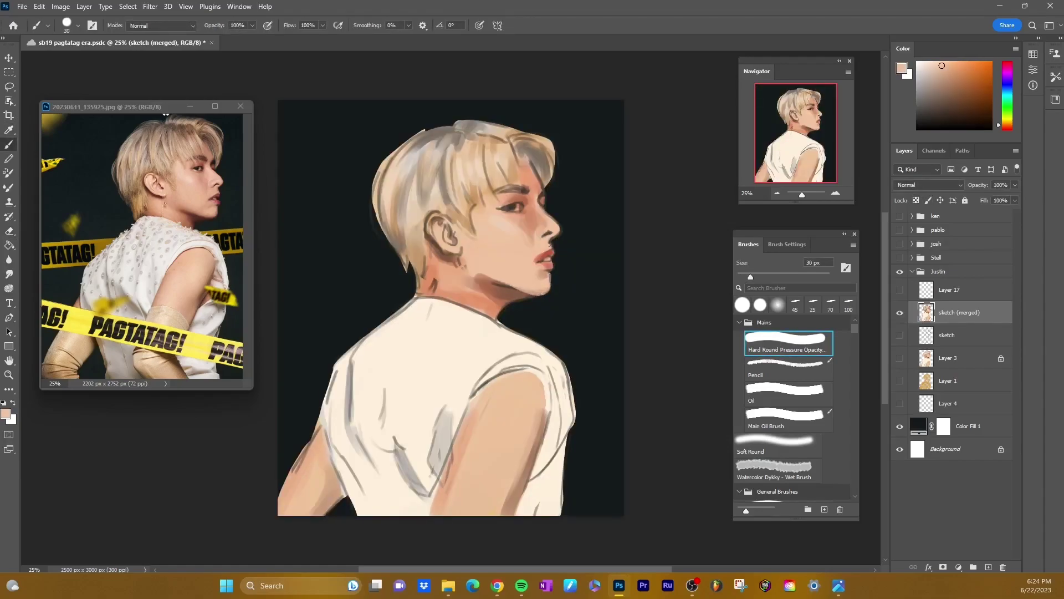
- Enlarge the brush and paint darker shadows under the jaw and at the nape of the neck
{"action": "key", "text": "bracketright"}
{"action": "key", "text": "bracketright"}
{"action": "key", "text": "bracketright"}
{"action": "left_click", "coordinate": [502, 284], "text": "alt"}
{"action": "left_click_drag", "start_coordinate": [477, 278], "coordinate": [516, 292]}
{"action": "left_click_drag", "start_coordinate": [424, 277], "coordinate": [438, 299]}
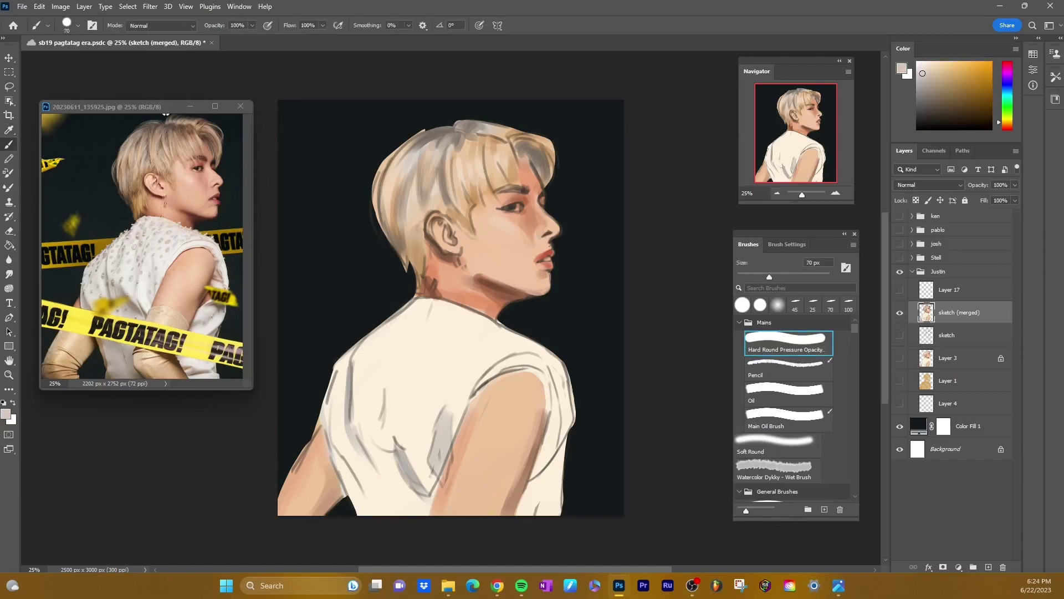
- Create a layer above the merged sketch and scatter beige spots over the shirt's back with a 60 px brush
{"action": "key", "text": "bracketright"}
{"action": "left_click", "coordinate": [418, 363], "text": "alt"}
{"action": "key", "text": "ctrl+shift+alt+n"}
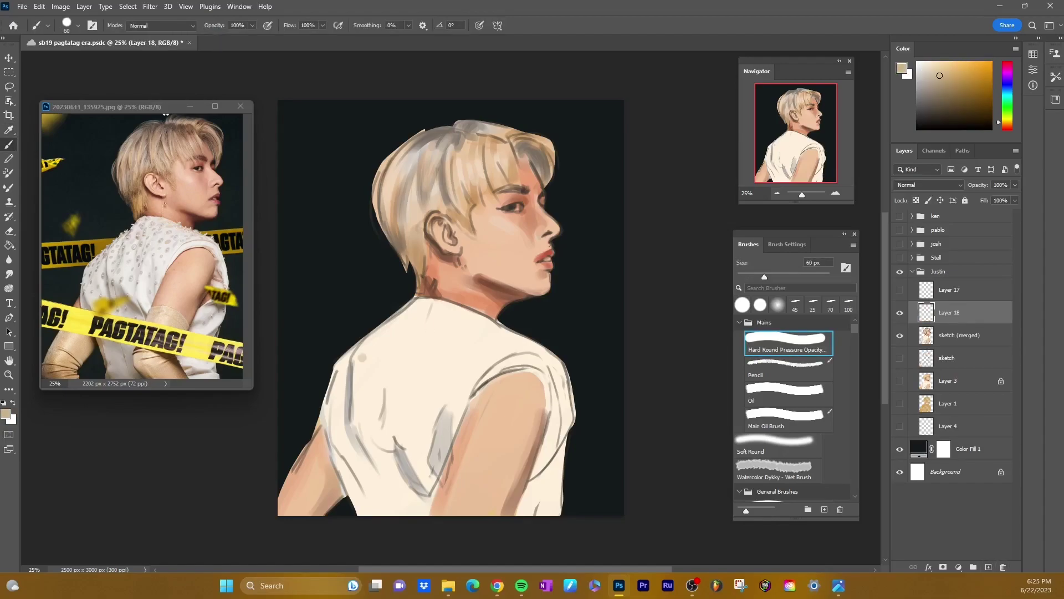
{"action": "left_click", "coordinate": [368, 393]}
{"action": "left_click", "coordinate": [369, 416]}
{"action": "left_click", "coordinate": [404, 392]}
{"action": "left_click", "coordinate": [341, 382]}
{"action": "left_click", "coordinate": [354, 388], "text": "alt"}
- Add golden shading and pale highlights to the shirt spots with a 30 px brush
{"action": "left_click", "coordinate": [527, 345], "text": "alt"}
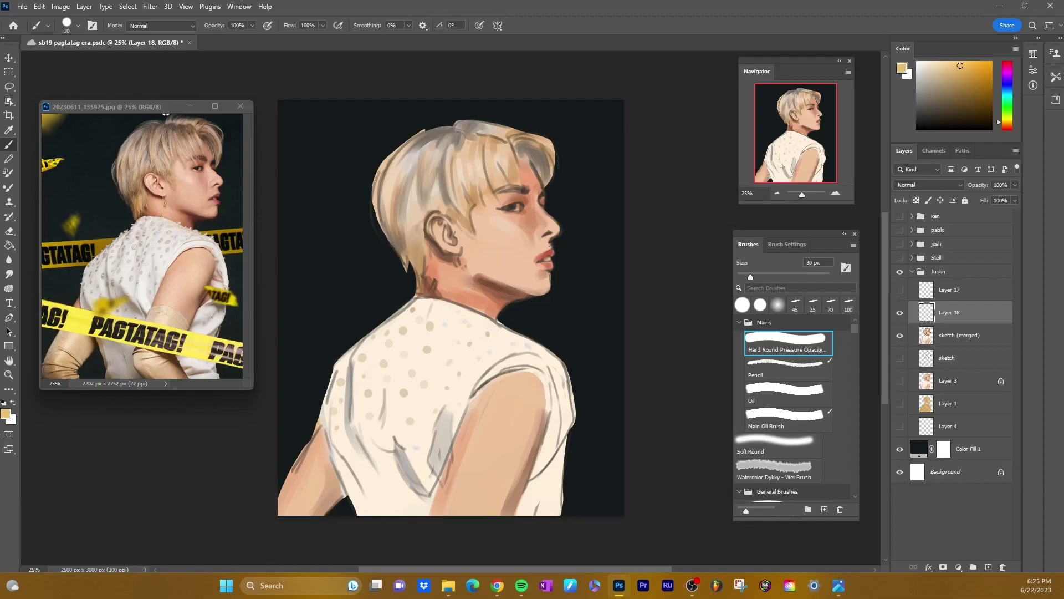
{"action": "left_click", "coordinate": [917, 63]}
{"action": "left_click", "coordinate": [939, 64]}
- Move the spots layer above Layer 17, show Layer 17, and rename the spots layer as "shirt det"
{"action": "key", "text": "ctrl+]"}
{"action": "left_click", "coordinate": [900, 312]}
{"action": "double_click", "coordinate": [949, 289]}
{"action": "type", "text": "shirt det"}
- On Layer 17, paint grey fold lines around the shirt's armhole and side, using a 30 to 50 px brush
{"action": "left_click", "coordinate": [965, 312]}
{"action": "left_click", "coordinate": [485, 373], "text": "alt"}
{"action": "key", "text": "]"}
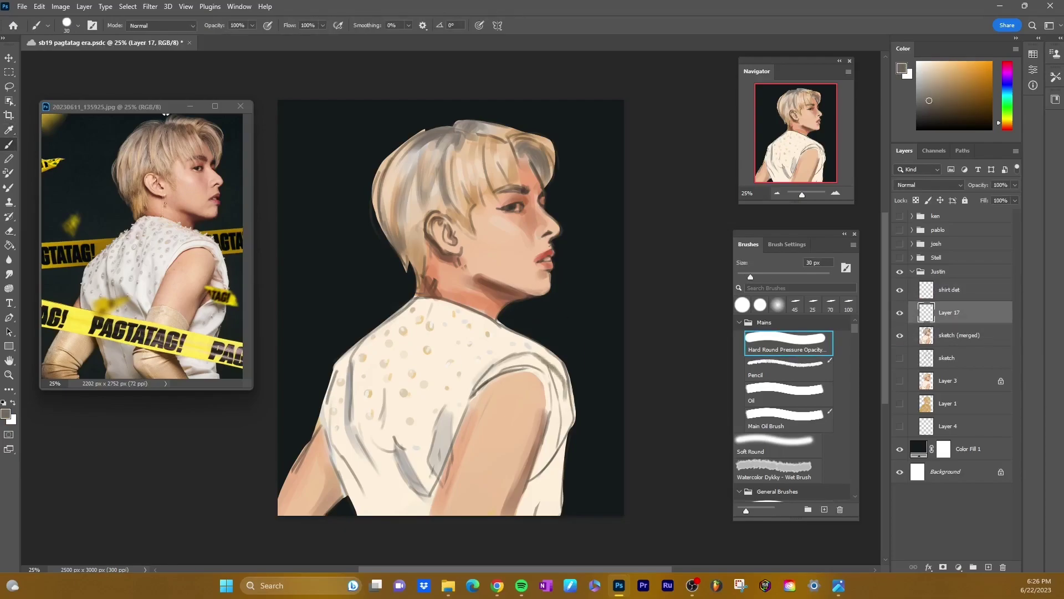
{"action": "left_click", "coordinate": [549, 445], "text": "alt"}
{"action": "key", "text": "]"}
{"action": "key", "text": "]"}
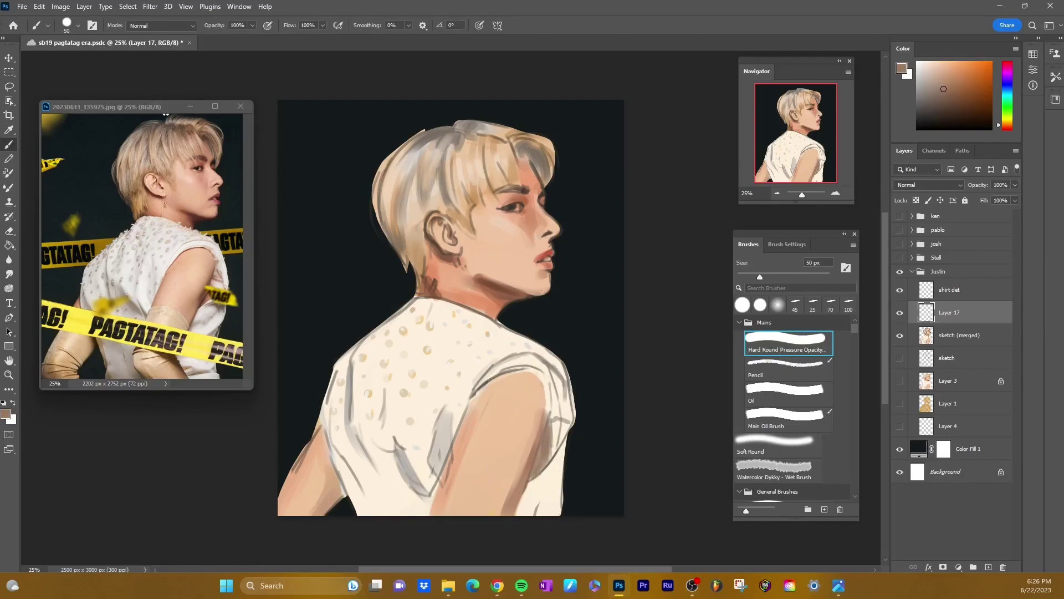
- Adjust the brush size and paint a long fold down the far side of the shirt's back
{"action": "left_click", "coordinate": [559, 455], "text": "alt"}
{"action": "key", "text": "["}
{"action": "key", "text": "["}
{"action": "key", "text": "["}
{"action": "key", "text": "]"}
{"action": "key", "text": "]"}
{"action": "mouse_move", "coordinate": [332, 366]}
{"action": "left_mouse_down"}
{"action": "mouse_move", "coordinate": [330, 437]}
{"action": "mouse_move", "coordinate": [371, 512]}
{"action": "left_mouse_up"}
- Refine the eye's lid line and iris in near-black with a 15 px or smaller brush
{"action": "scroll", "coordinate": [482, 180], "scroll_direction": "up", "scroll_amount": 2}
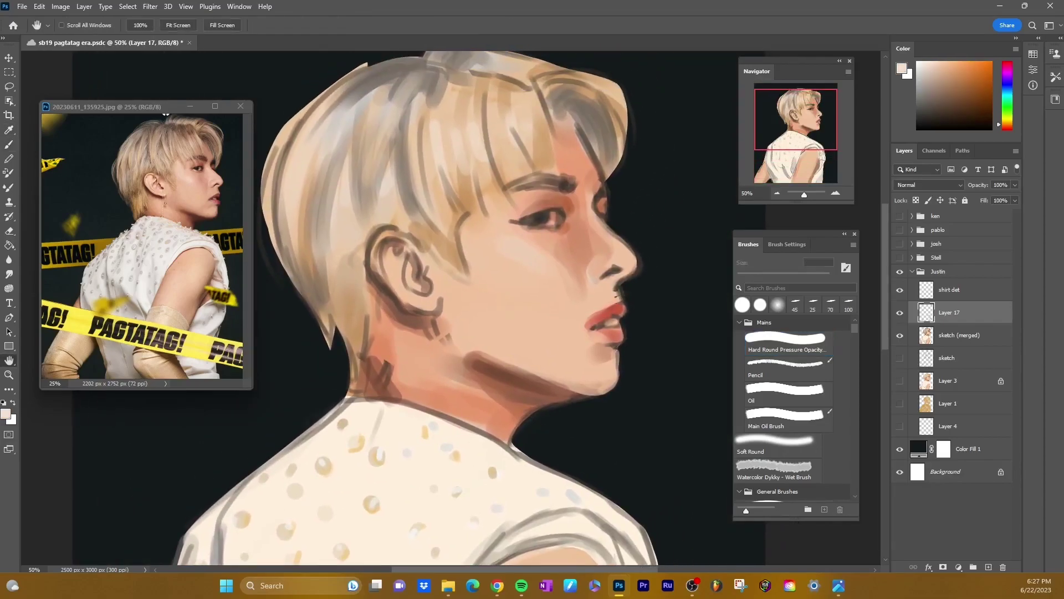
{"action": "key", "text": "["}
{"action": "key", "text": "["}
{"action": "key", "text": "["}
{"action": "key", "text": "["}
{"action": "key", "text": "["}
{"action": "left_click", "coordinate": [165, 114], "text": "alt"}
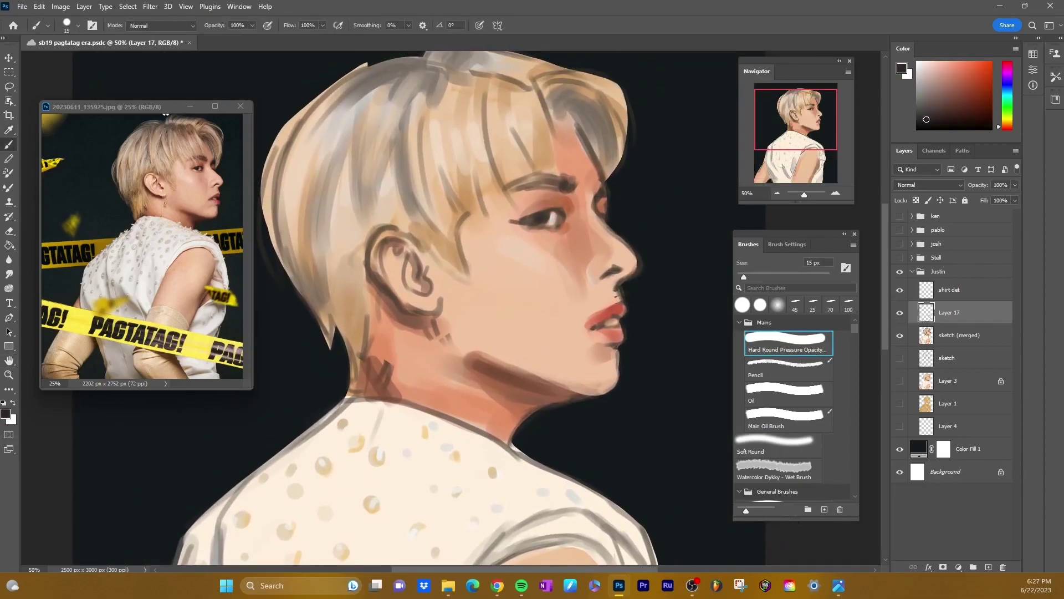
{"action": "key", "text": "["}
{"action": "key", "text": "["}
{"action": "key", "text": "["}
{"action": "left_click", "coordinate": [166, 114], "text": "alt"}
- Add ochre and brown strands to the back of the hair with a 25 px, then a 15 px brush
{"action": "key", "text": "]"}
{"action": "key", "text": "]"}
{"action": "key", "text": "]"}
{"action": "left_click", "coordinate": [166, 114], "text": "alt"}
{"action": "key", "text": "bracketleft"}
{"action": "key", "text": "bracketleft"}
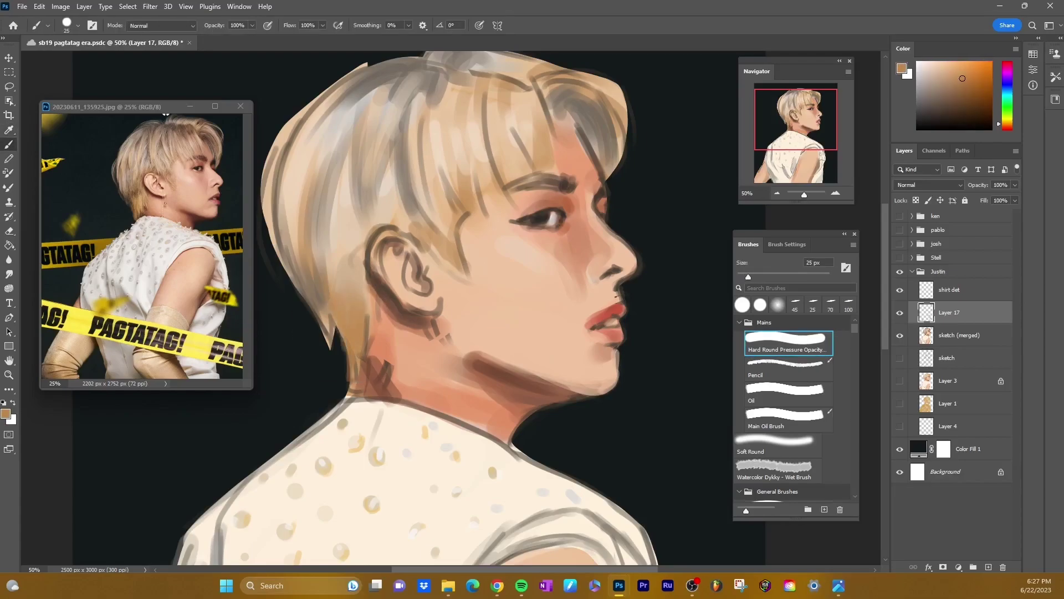
{"action": "left_click", "coordinate": [166, 114], "text": "alt"}
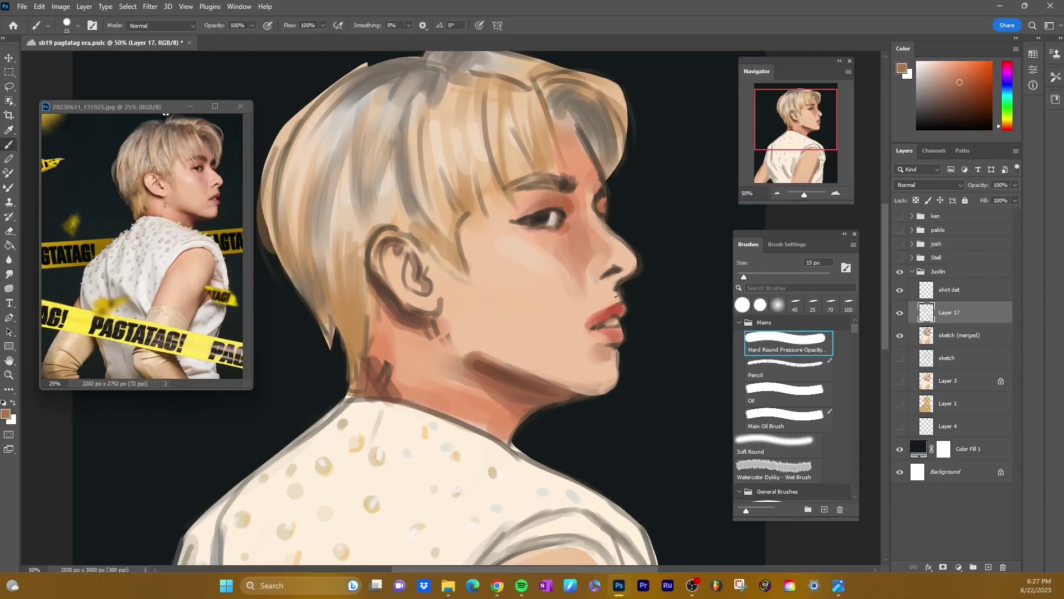
- Blend salmon and peach skin tones over the cheek and the side of the nose with a larger brush
{"action": "key", "text": "bracketright"}
{"action": "key", "text": "bracketright"}
{"action": "key", "text": "bracketright"}
{"action": "key", "text": "bracketright"}
{"action": "key", "text": "bracketright"}
{"action": "key", "text": "bracketright"}
{"action": "key", "text": "bracketright"}
{"action": "left_click", "coordinate": [166, 115], "text": "alt"}
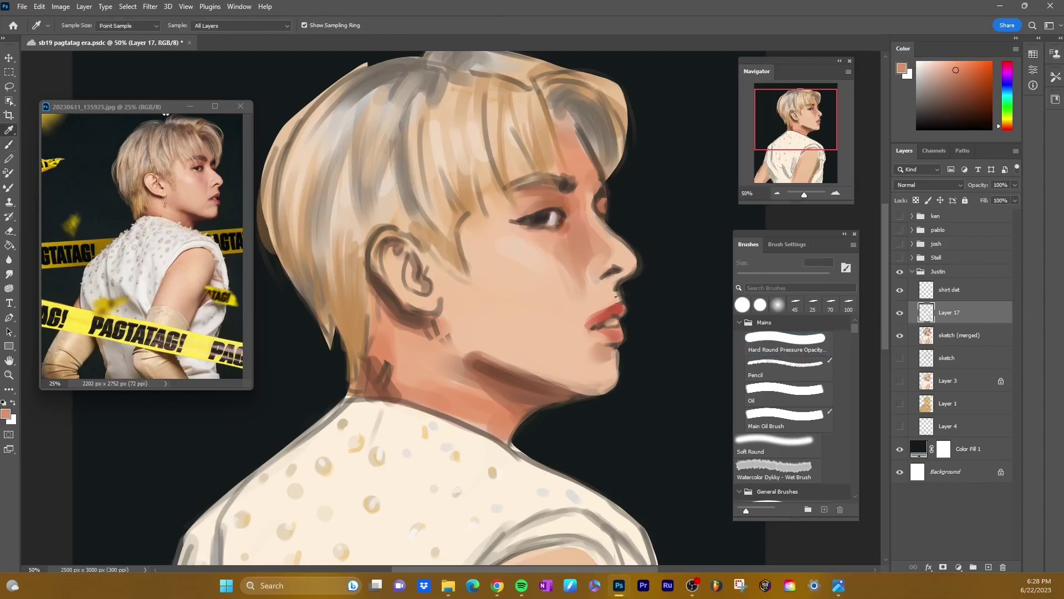
{"action": "key", "text": "bracketleft"}
{"action": "key", "text": "bracketleft"}
{"action": "left_click", "coordinate": [165, 114], "text": "alt"}
{"action": "left_click", "coordinate": [166, 114], "text": "alt"}
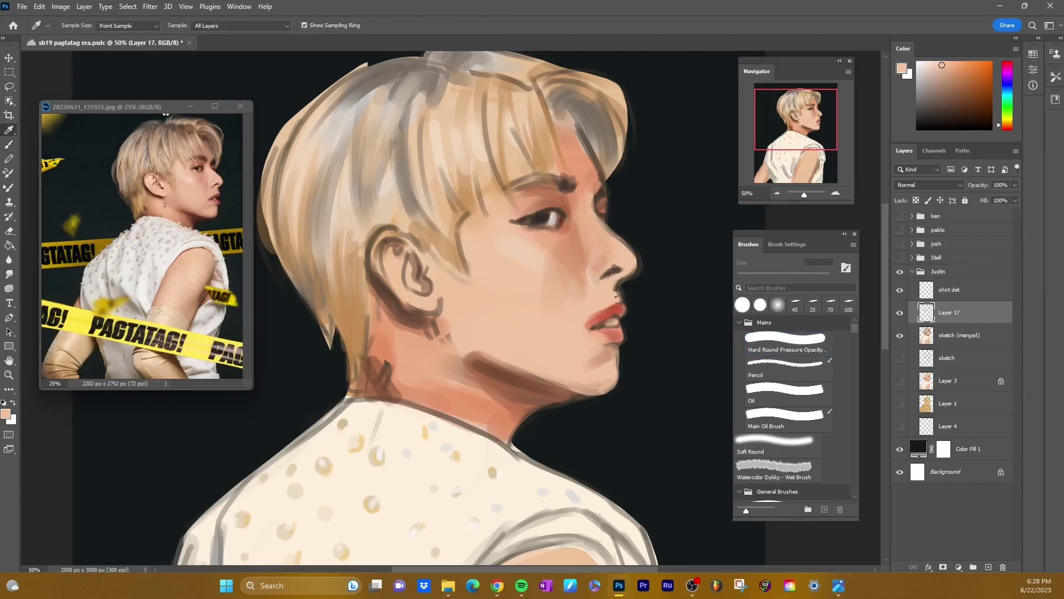
- Refine the lips and the surrounding skin with sampled pink and peach tones, reducing the brush to 35 px and smaller
{"action": "left_click", "coordinate": [610, 327], "text": "alt"}
{"action": "left_click", "coordinate": [165, 115], "text": "alt"}
{"action": "key", "text": "bracketleft"}
{"action": "key", "text": "bracketleft"}
{"action": "key", "text": "bracketleft"}
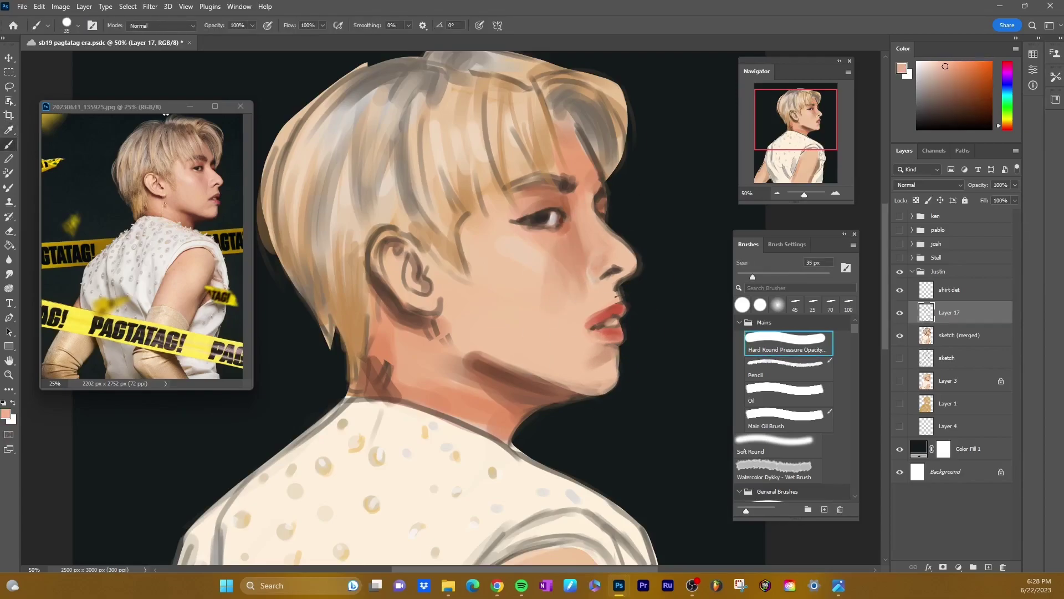
{"action": "key", "text": "bracketleft"}
{"action": "left_click", "coordinate": [166, 115], "text": "alt"}
{"action": "key", "text": "bracketleft"}
{"action": "key", "text": "bracketleft"}
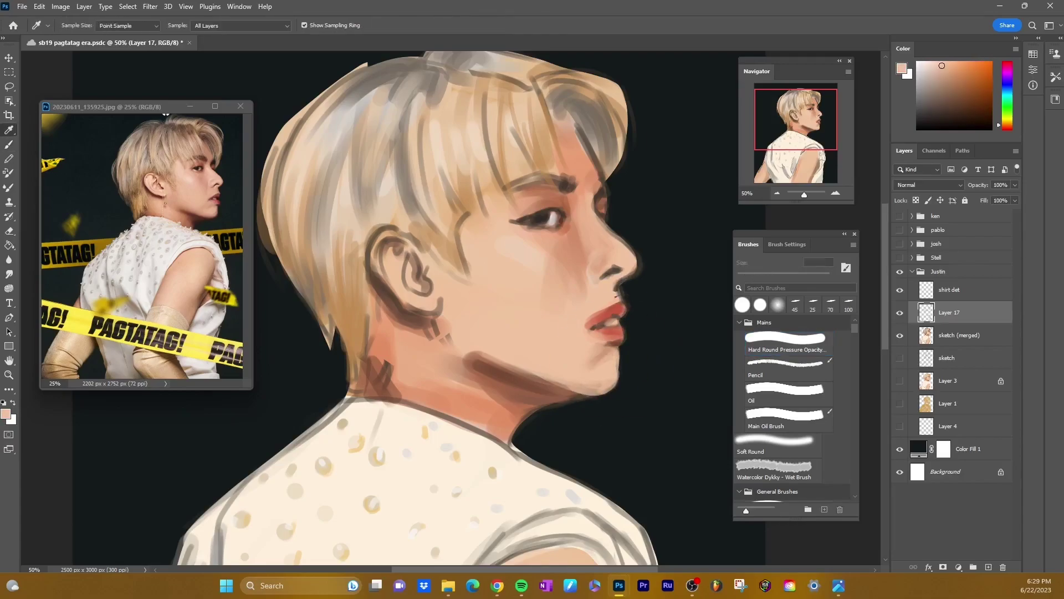
{"action": "left_click", "coordinate": [166, 114], "text": "alt"}
- Flip the portrait layers horizontally to check the drawing and restore their original orientation
{"action": "key", "text": "ctrl+minus"}
{"action": "key", "text": "bracketright"}
{"action": "key", "text": "bracketright"}
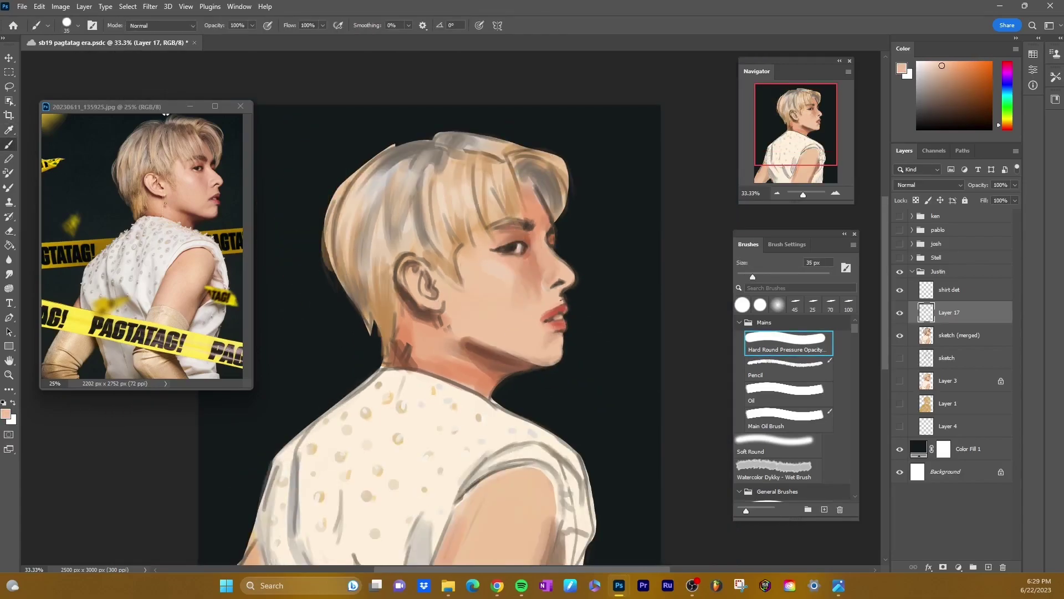
{"action": "key", "text": "shift+alt+bracketleft"}
{"action": "key", "text": "ctrl+shift+h"}
{"action": "key", "text": "h"}
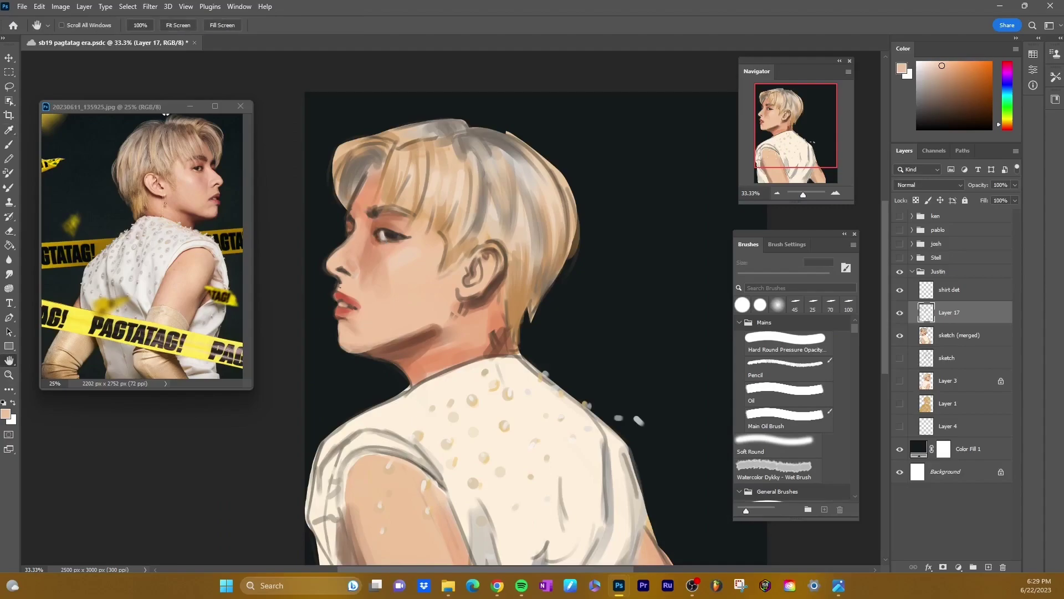
{"action": "key", "text": "ctrl+shift+h"}
- Create a layer above "shirt det" and paint thin strands along the back outline of the hair, reducing the brush to 9 px
{"action": "key", "text": "ctrl+shift+alt+n"}
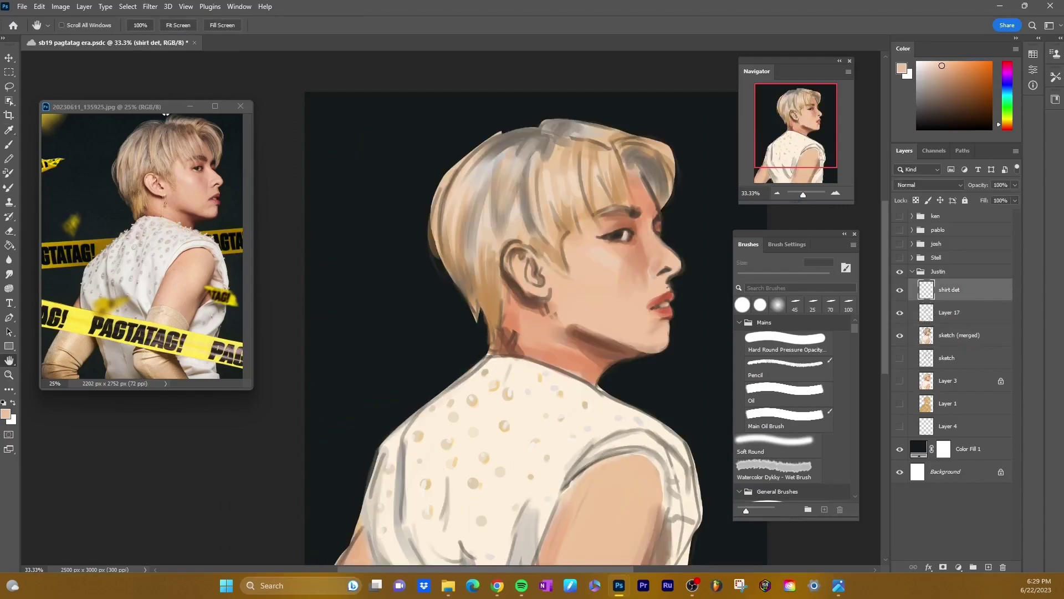
{"action": "key", "text": "i"}
{"action": "key", "text": "b"}
{"action": "left_click_drag", "start_coordinate": [499, 131], "coordinate": [433, 202]}
{"action": "left_click_drag", "start_coordinate": [443, 147], "coordinate": [428, 272]}
{"action": "left_click", "coordinate": [452, 269], "text": "alt"}
{"action": "left_click", "coordinate": [457, 289], "text": "alt"}
{"action": "key", "text": "bracketleft"}
{"action": "key", "text": "bracketleft"}
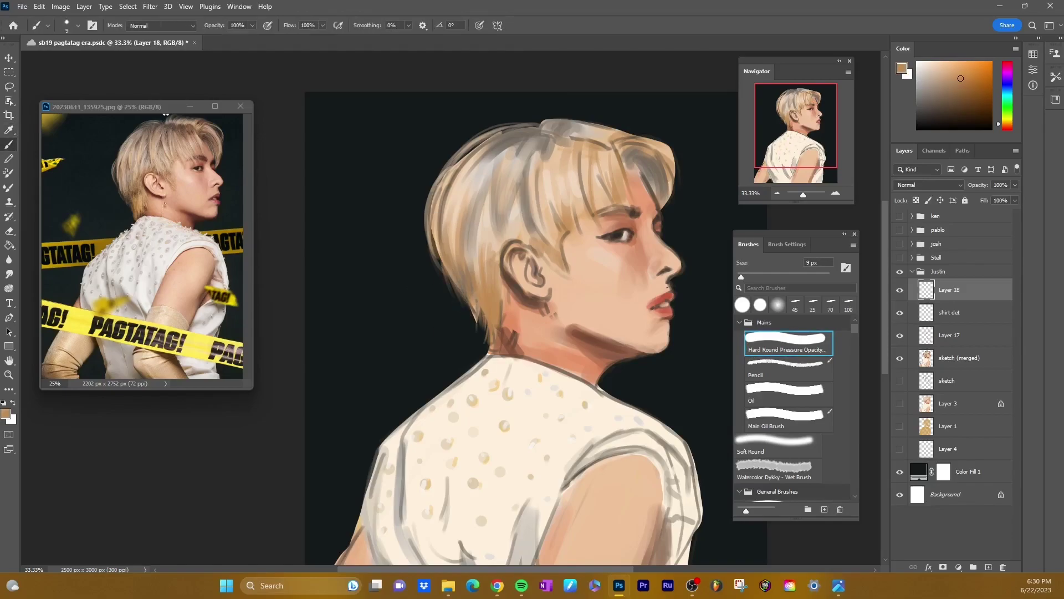
- Paint grey and light strands over the crown's top outline, starting with a 15 px brush and enlarging it
{"action": "left_click", "coordinate": [555, 202], "text": "alt"}
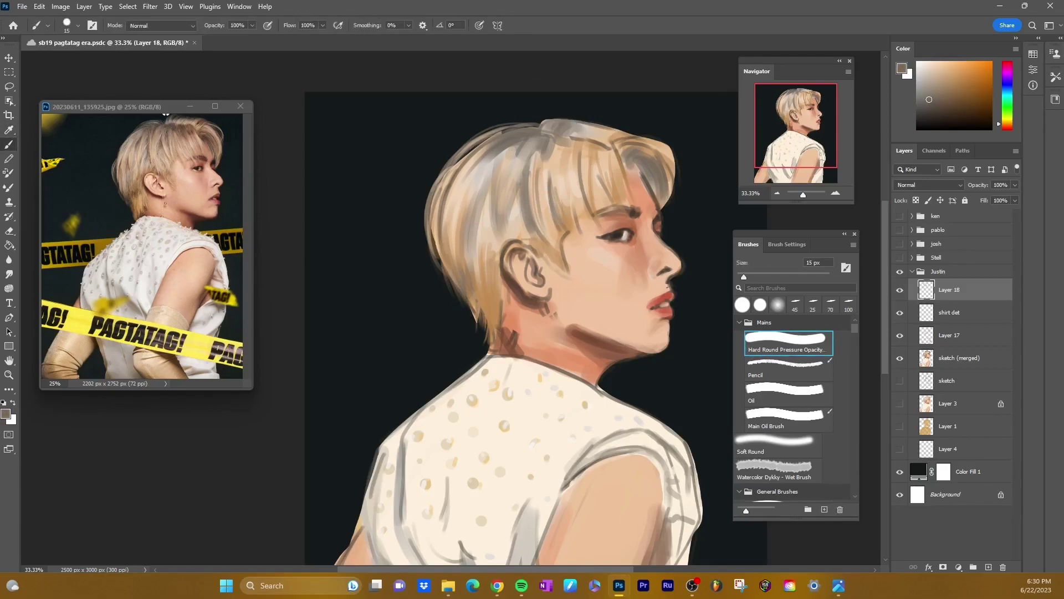
{"action": "left_click", "coordinate": [561, 108], "text": "alt"}
{"action": "mouse_move", "coordinate": [488, 127]}
{"action": "left_mouse_down"}
{"action": "mouse_move", "coordinate": [613, 119]}
{"action": "mouse_move", "coordinate": [550, 127]}
{"action": "left_mouse_up"}
{"action": "key", "text": "bracketright"}
{"action": "key", "text": "bracketright"}
{"action": "key", "text": "bracketright"}
{"action": "key", "text": "bracketright"}
{"action": "key", "text": "bracketright"}
{"action": "key", "text": "bracketright"}
{"action": "left_click", "coordinate": [627, 130], "text": "alt"}
{"action": "left_click", "coordinate": [559, 129], "text": "alt"}
- Extend the front of the fringe with curved strands and trim its outer edge with a 25 px eraser
{"action": "key", "text": "bracketleft"}
{"action": "key", "text": "bracketleft"}
{"action": "left_click_drag", "start_coordinate": [665, 158], "coordinate": [669, 225]}
{"action": "mouse_move", "coordinate": [676, 180]}
{"action": "left_mouse_down"}
{"action": "mouse_move", "coordinate": [673, 231]}
{"action": "mouse_move", "coordinate": [674, 222]}
{"action": "left_mouse_up"}
{"action": "left_click", "coordinate": [657, 156], "text": "alt"}
{"action": "key", "text": "e"}
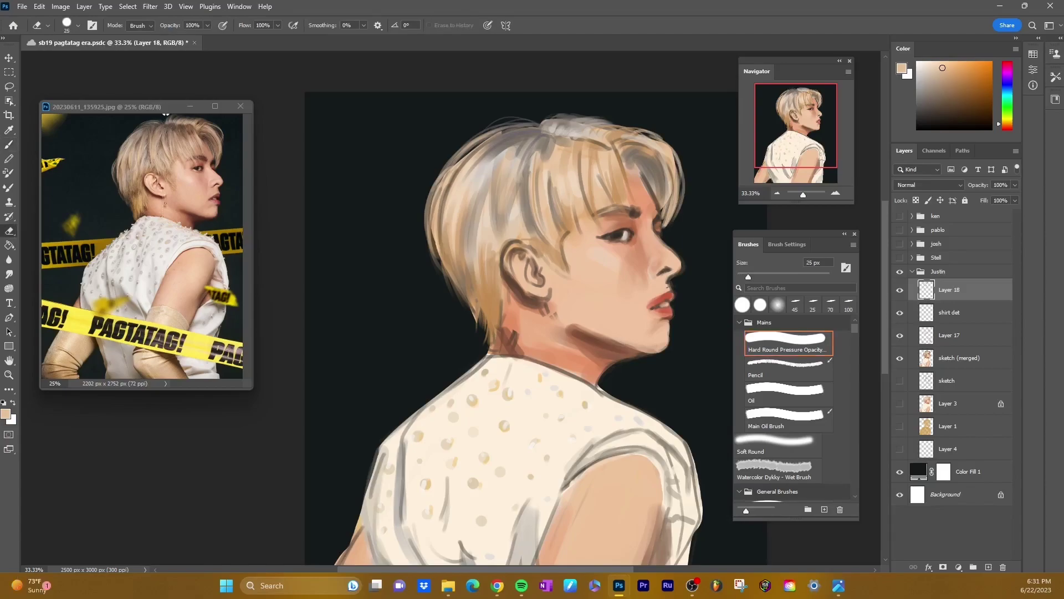
{"action": "left_click_drag", "start_coordinate": [668, 133], "coordinate": [670, 208]}
{"action": "key", "text": "b"}
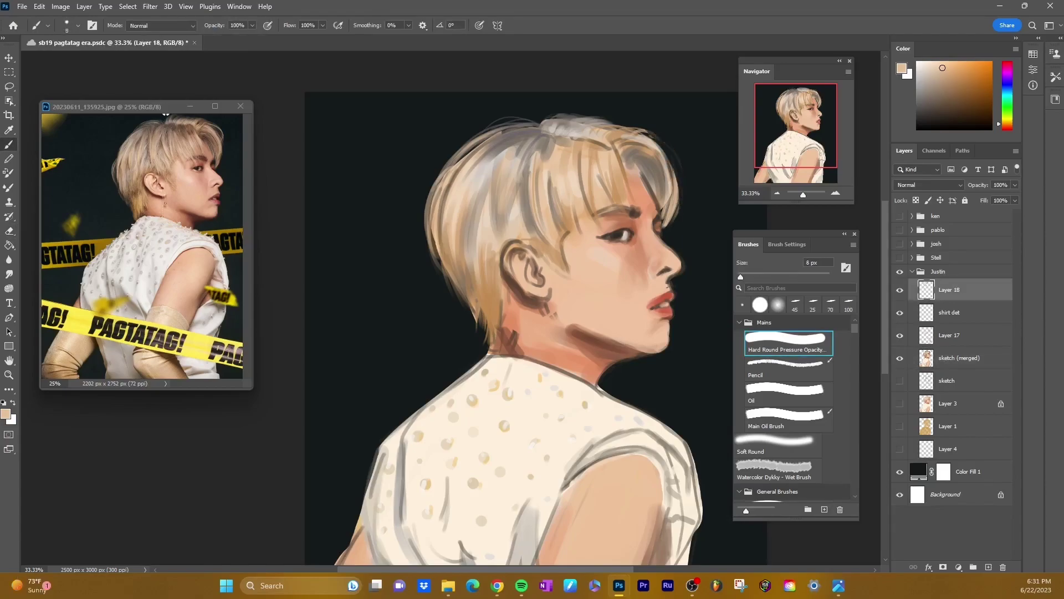
- Add fine loose strands around the fringe with a small brush and pick a dark hair tone at 30 px
{"action": "left_click", "coordinate": [638, 162], "text": "alt"}
{"action": "left_click", "coordinate": [652, 137], "text": "alt"}
{"action": "key", "text": "bracketleft"}
{"action": "key", "text": "bracketleft"}
{"action": "key", "text": "bracketleft"}
{"action": "key", "text": "bracketleft"}
{"action": "key", "text": "bracketright"}
{"action": "key", "text": "bracketright"}
{"action": "key", "text": "bracketright"}
{"action": "key", "text": "bracketright"}
{"action": "key", "text": "bracketright"}
{"action": "left_click", "coordinate": [521, 121], "text": "alt"}
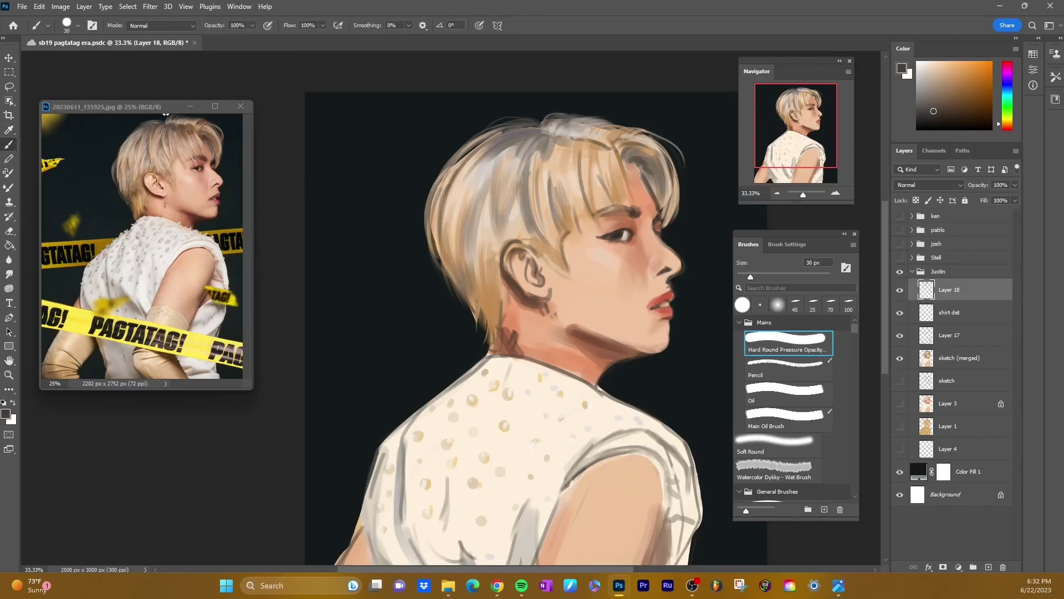
- Sample a brown hair tone and paint darker strands through the crown and fringe with a 10 px brush
{"action": "left_click", "coordinate": [568, 155], "text": "alt"}
{"action": "key", "text": "bracketleft"}
{"action": "key", "text": "bracketleft"}
{"action": "key", "text": "bracketleft"}
{"action": "key", "text": "bracketleft"}
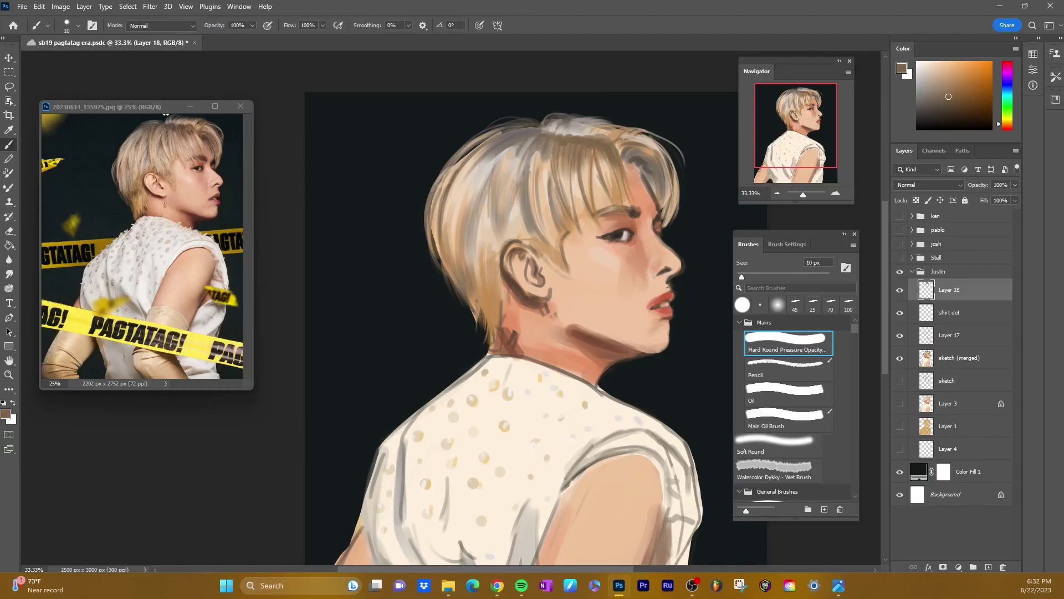
- Paint a broad brown stroke down the back of the hair with a 50 px brush and save the document
{"action": "key", "text": "bracketright"}
{"action": "key", "text": "bracketright"}
{"action": "key", "text": "bracketright"}
{"action": "key", "text": "bracketright"}
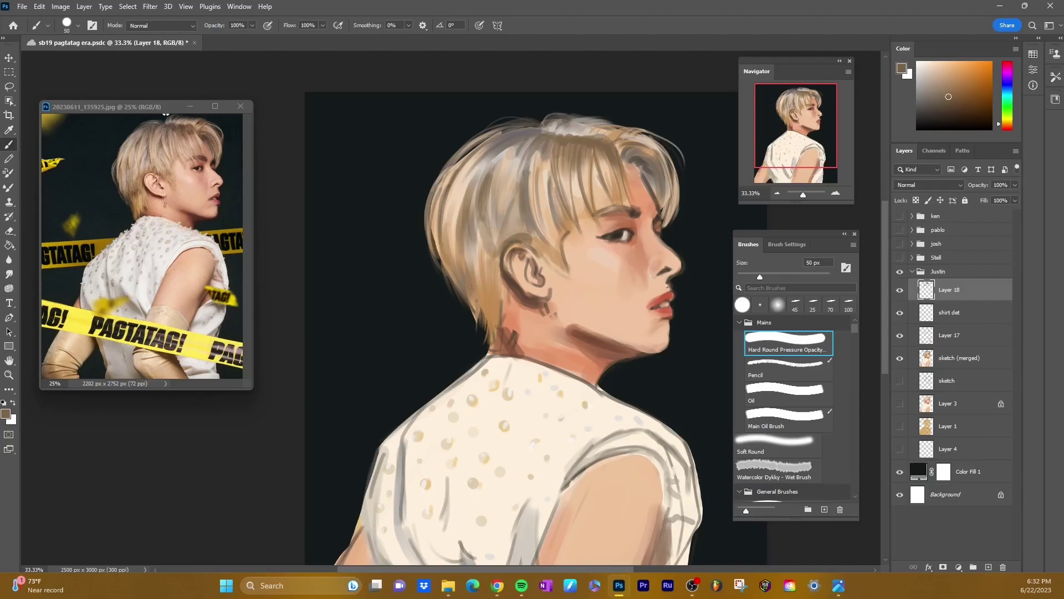
{"action": "left_click_drag", "start_coordinate": [488, 233], "coordinate": [482, 299]}
{"action": "key", "text": "ctrl+s"}
- Sample reddish-brown and dark tones and touch up the darker facial details with a 20 px brush
{"action": "left_click", "coordinate": [482, 299], "text": "alt"}
{"action": "left_click", "coordinate": [165, 114], "text": "alt"}
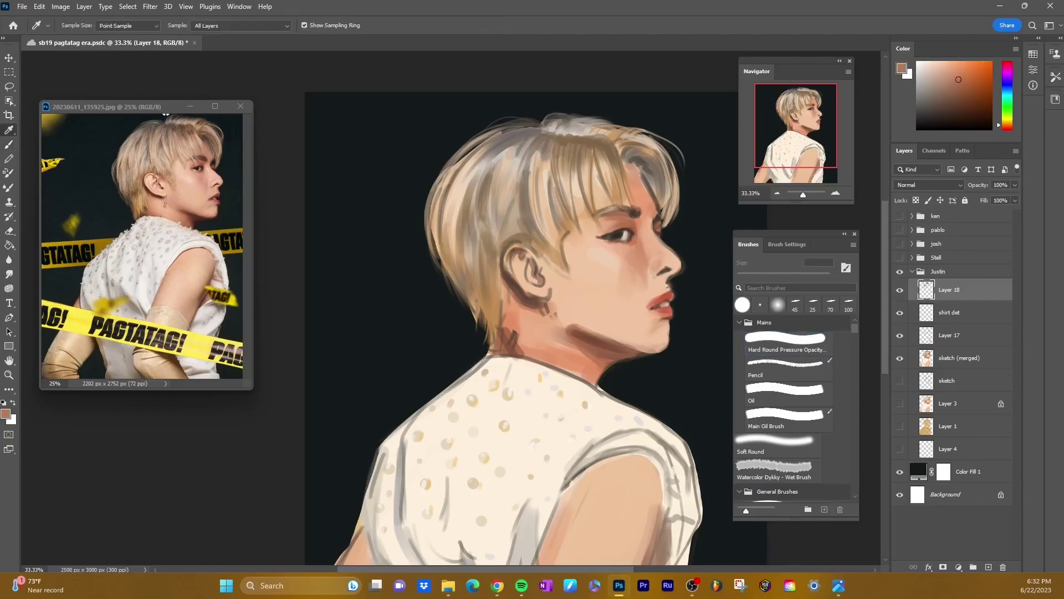
{"action": "key", "text": "bracketright"}
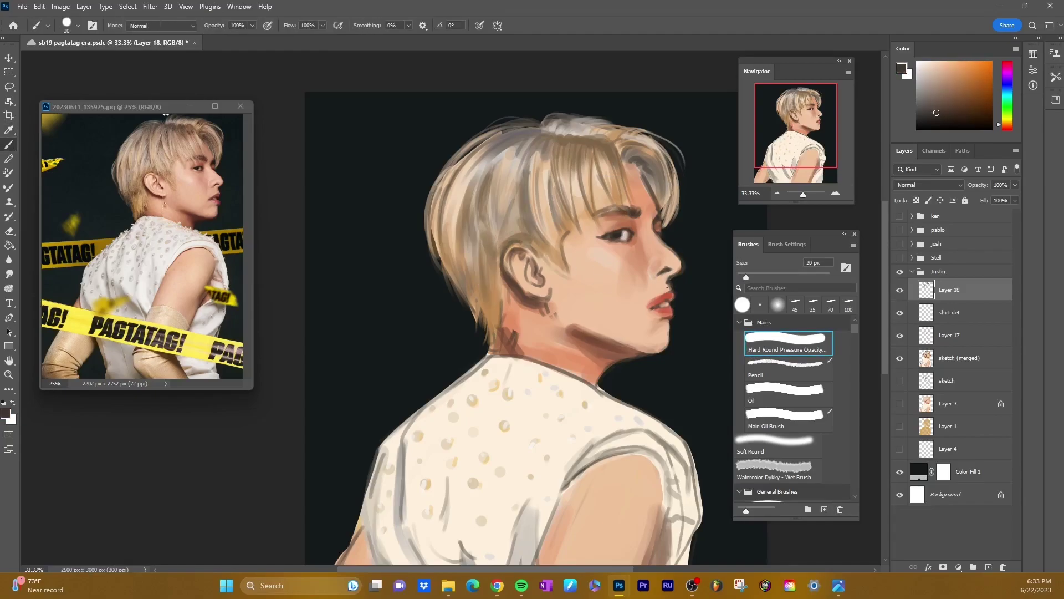
- Pick reddish and light peach tones, sample the cheek colour and blend the cheek's skin with a larger brush
{"action": "key", "text": "bracketright"}
{"action": "key", "text": "bracketright"}
{"action": "left_click", "coordinate": [962, 77]}
{"action": "key", "text": "bracketleft"}
{"action": "left_click", "coordinate": [944, 68]}
{"action": "left_click", "coordinate": [625, 250], "text": "alt"}
{"action": "left_click", "coordinate": [625, 250], "text": "alt"}
{"action": "key", "text": "bracketright"}
{"action": "key", "text": "bracketright"}
{"action": "key", "text": "bracketright"}
{"action": "key", "text": "bracketright"}
{"action": "key", "text": "bracketright"}
{"action": "left_click", "coordinate": [626, 251], "text": "alt"}
- Reduce the brush to 8 px and refine the small facial details in reddish brown
{"action": "key", "text": "bracketleft"}
{"action": "key", "text": "bracketleft"}
{"action": "key", "text": "bracketleft"}
{"action": "key", "text": "bracketleft"}
{"action": "key", "text": "bracketleft"}
{"action": "key", "text": "bracketleft"}
{"action": "key", "text": "bracketleft"}
{"action": "key", "text": "bracketleft"}
{"action": "key", "text": "bracketleft"}
{"action": "key", "text": "bracketleft"}
{"action": "key", "text": "bracketleft"}
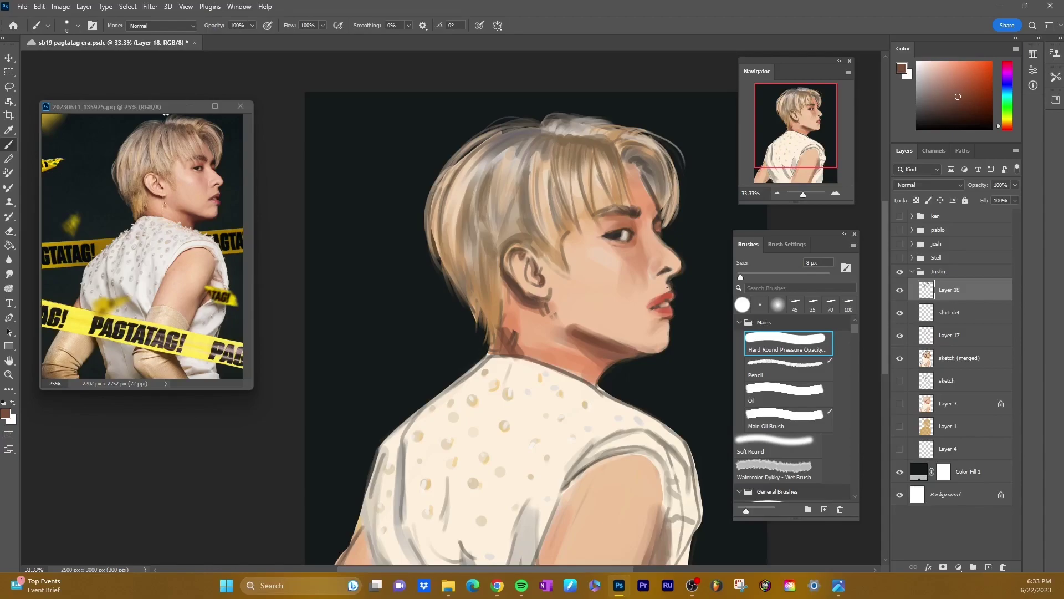
- Smooth the neck below the ear with sampled skin tones, using a 100 px brush and then 40 px
{"action": "key", "text": "bracketright"}
{"action": "key", "text": "bracketright"}
{"action": "key", "text": "bracketright"}
{"action": "key", "text": "bracketright"}
{"action": "key", "text": "bracketright"}
{"action": "key", "text": "bracketright"}
{"action": "key", "text": "bracketright"}
{"action": "key", "text": "bracketright"}
{"action": "key", "text": "bracketright"}
{"action": "key", "text": "bracketright"}
{"action": "key", "text": "bracketright"}
{"action": "key", "text": "bracketright"}
{"action": "left_click", "coordinate": [546, 327], "text": "alt"}
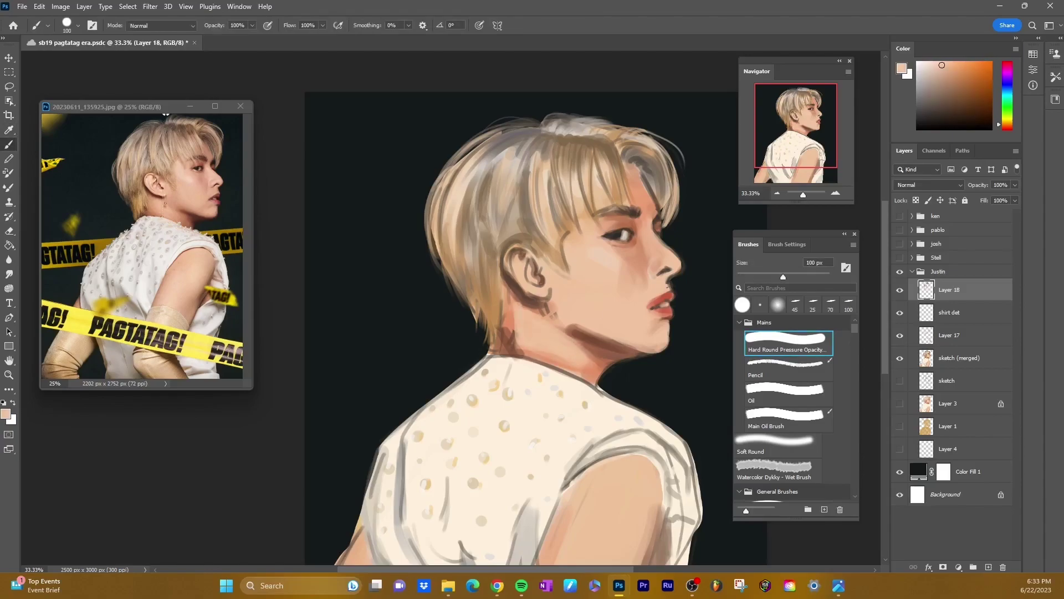
{"action": "left_click", "coordinate": [579, 314], "text": "alt"}
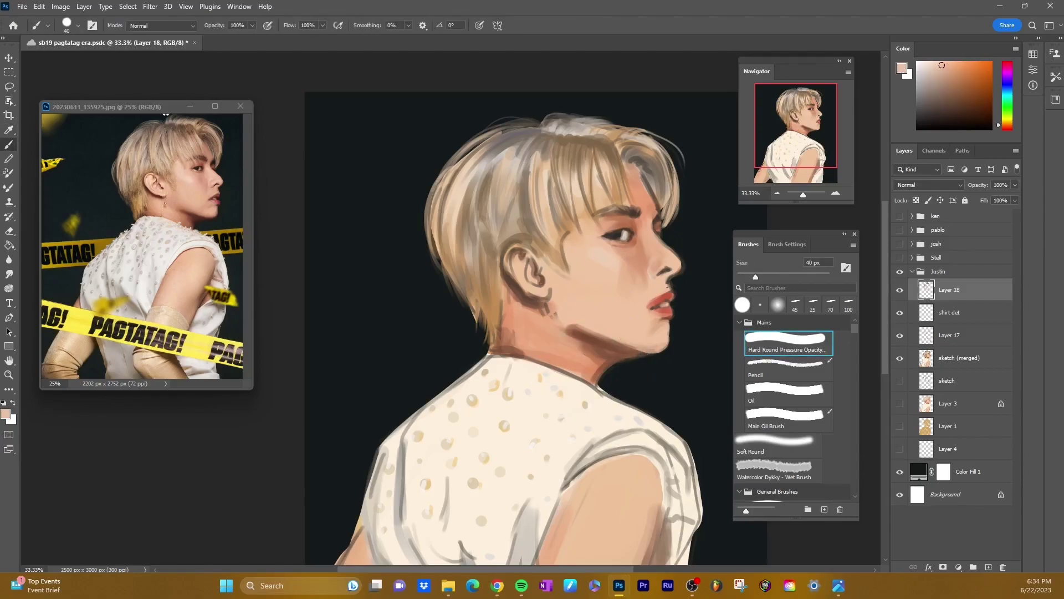
- Create a layer above "Layer 17" and paint broad grey vertical folds down the shirt's upper back with a large brush
{"action": "scroll", "coordinate": [521, 310], "scroll_direction": "down", "scroll_amount": 5}
{"action": "left_click", "coordinate": [949, 335]}
{"action": "key", "text": "ctrl+shift+alt+n"}
{"action": "key", "text": "bracketright"}
{"action": "left_click_drag", "start_coordinate": [562, 319], "coordinate": [501, 432]}
{"action": "key", "text": "ctrl+z"}
{"action": "key", "text": "bracketright"}
{"action": "key", "text": "bracketright"}
{"action": "key", "text": "bracketright"}
{"action": "key", "text": "bracketright"}
{"action": "left_click_drag", "start_coordinate": [492, 306], "coordinate": [477, 418]}
{"action": "mouse_move", "coordinate": [457, 283]}
{"action": "left_mouse_down"}
{"action": "mouse_move", "coordinate": [424, 408]}
{"action": "mouse_move", "coordinate": [477, 477]}
{"action": "mouse_move", "coordinate": [488, 529]}
{"action": "left_mouse_up"}
- Shade the shirt's lower back, the hem behind the near arm and the front shoulder with a grey tone
{"action": "left_click", "coordinate": [919, 80]}
{"action": "left_click", "coordinate": [926, 90]}
{"action": "key", "text": "bracketleft"}
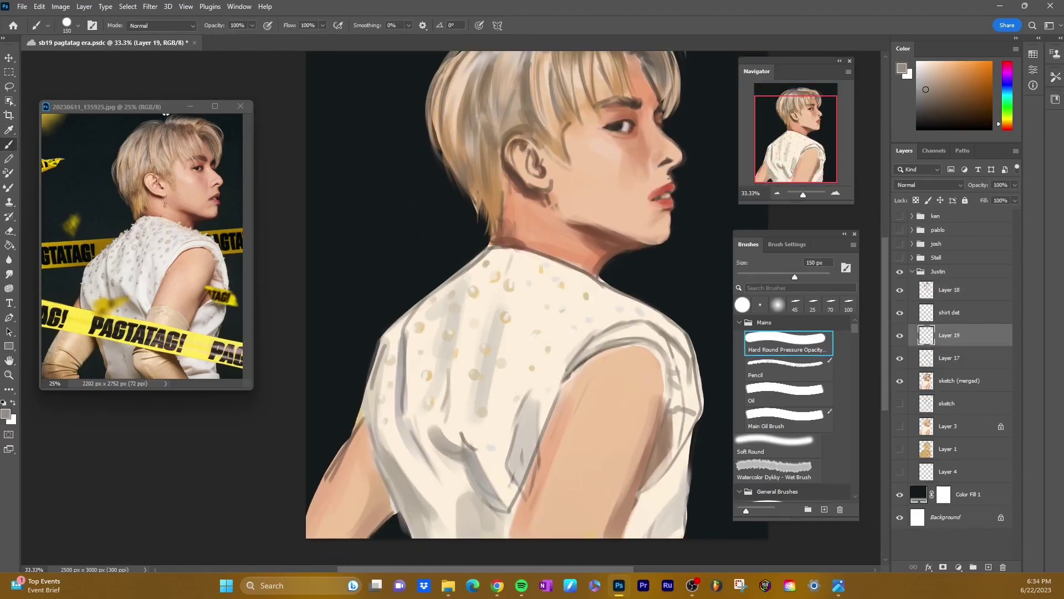
{"action": "left_click_drag", "start_coordinate": [421, 455], "coordinate": [488, 532]}
{"action": "left_click_drag", "start_coordinate": [682, 477], "coordinate": [673, 535]}
{"action": "key", "text": "bracketright"}
{"action": "key", "text": "bracketright"}
{"action": "key", "text": "bracketright"}
{"action": "left_click_drag", "start_coordinate": [593, 291], "coordinate": [660, 321]}
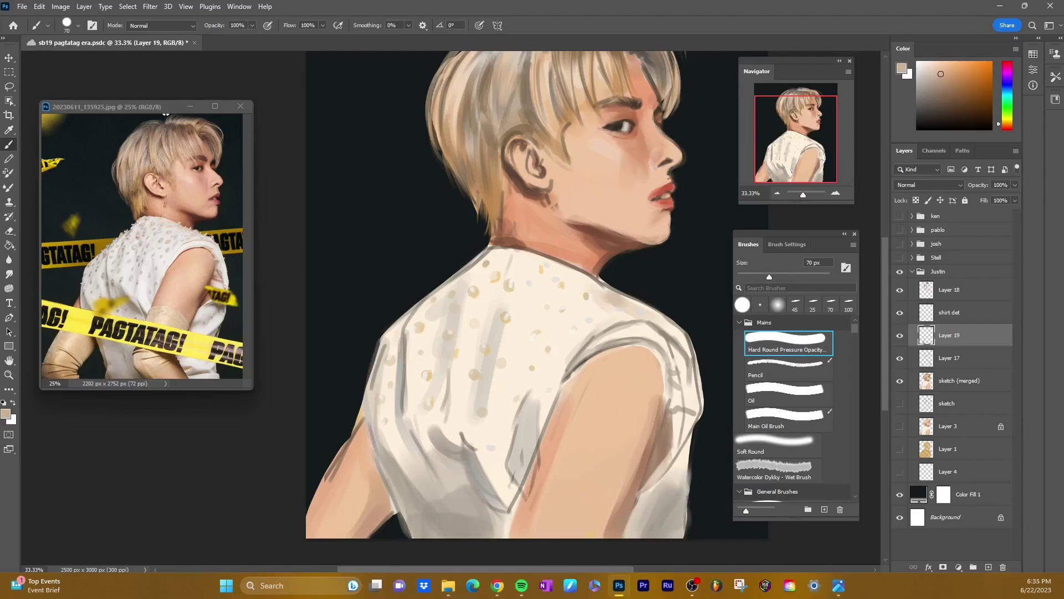
- Sample cream from the shirt and paint lighter strokes over the sleeve edge, centre back and collar, cleaning up with a 45 px eraser
{"action": "left_click", "coordinate": [532, 388], "text": "alt"}
{"action": "key", "text": "bracketleft"}
{"action": "key", "text": "bracketleft"}
{"action": "key", "text": "bracketleft"}
{"action": "key", "text": "bracketleft"}
{"action": "key", "text": "bracketleft"}
{"action": "left_click_drag", "start_coordinate": [570, 366], "coordinate": [637, 327]}
{"action": "mouse_move", "coordinate": [494, 327]}
{"action": "left_mouse_down"}
{"action": "mouse_move", "coordinate": [496, 402]}
{"action": "mouse_move", "coordinate": [552, 441]}
{"action": "left_mouse_up"}
{"action": "left_click_drag", "start_coordinate": [488, 253], "coordinate": [544, 243]}
{"action": "left_click", "coordinate": [488, 247], "text": "alt"}
{"action": "key", "text": "bracketleft"}
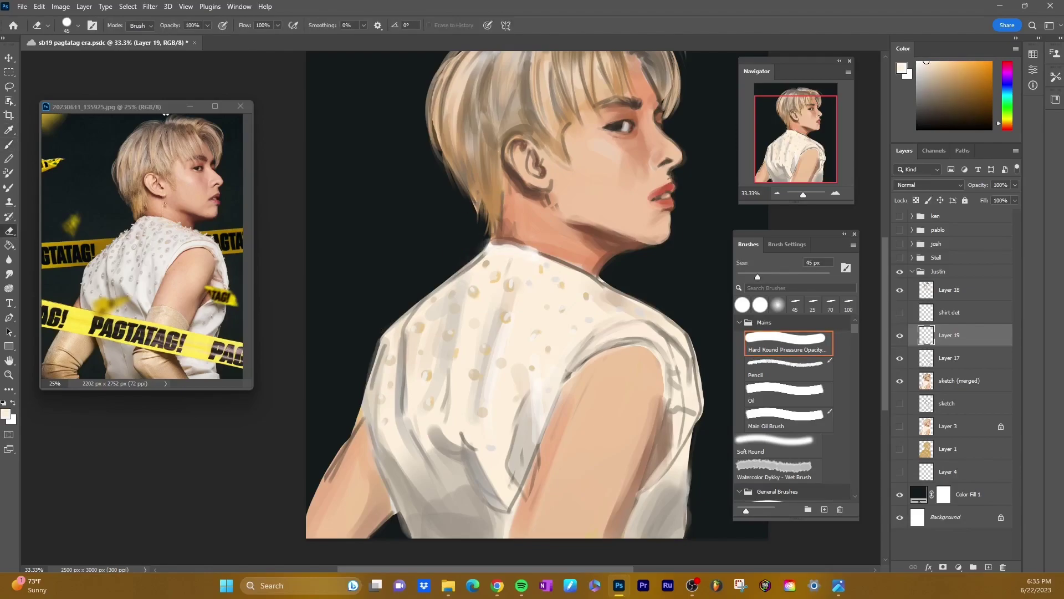
- Select the "shirt det" layer and dot small light beads along the back shoulder's outline with a 9 px brush
{"action": "key", "text": "alt+bracketright"}
{"action": "key", "text": "bracketleft"}
{"action": "key", "text": "bracketleft"}
{"action": "key", "text": "bracketleft"}
{"action": "key", "text": "bracketleft"}
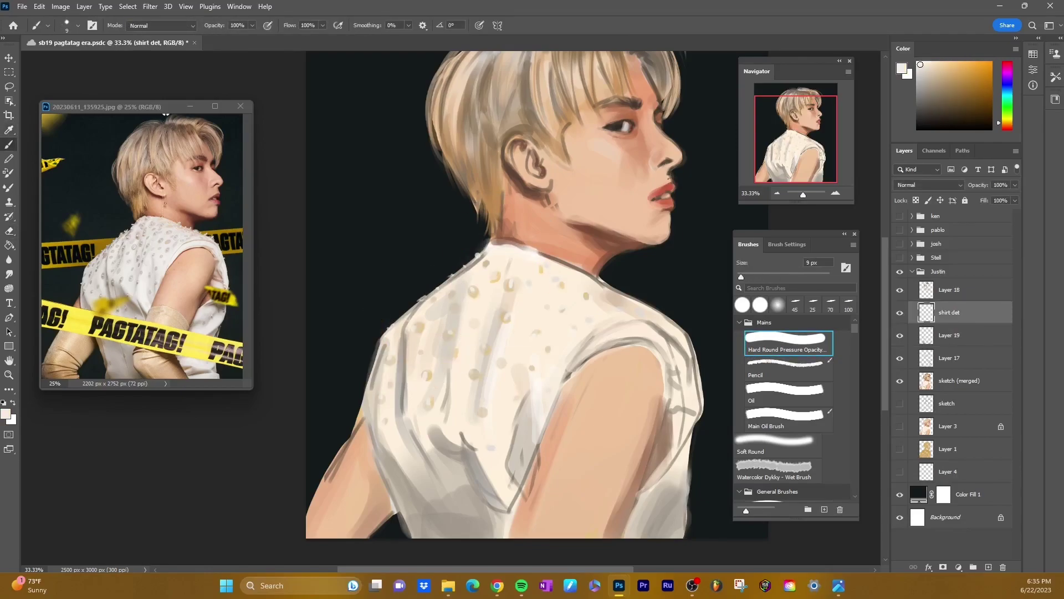
- On "Layer 19", extend the far sleeve's edge outward and shade both arms with sampled skin tones
{"action": "key", "text": "alt+bracketleft"}
{"action": "left_click_drag", "start_coordinate": [355, 332], "coordinate": [377, 446]}
{"action": "mouse_move", "coordinate": [349, 382]}
{"action": "left_mouse_down"}
{"action": "mouse_move", "coordinate": [383, 455]}
{"action": "mouse_move", "coordinate": [320, 501]}
{"action": "left_mouse_up"}
{"action": "left_click", "coordinate": [366, 422], "text": "alt"}
{"action": "left_click_drag", "start_coordinate": [350, 425], "coordinate": [311, 527]}
{"action": "left_click", "coordinate": [344, 444], "text": "alt"}
{"action": "left_click", "coordinate": [556, 467], "text": "alt"}
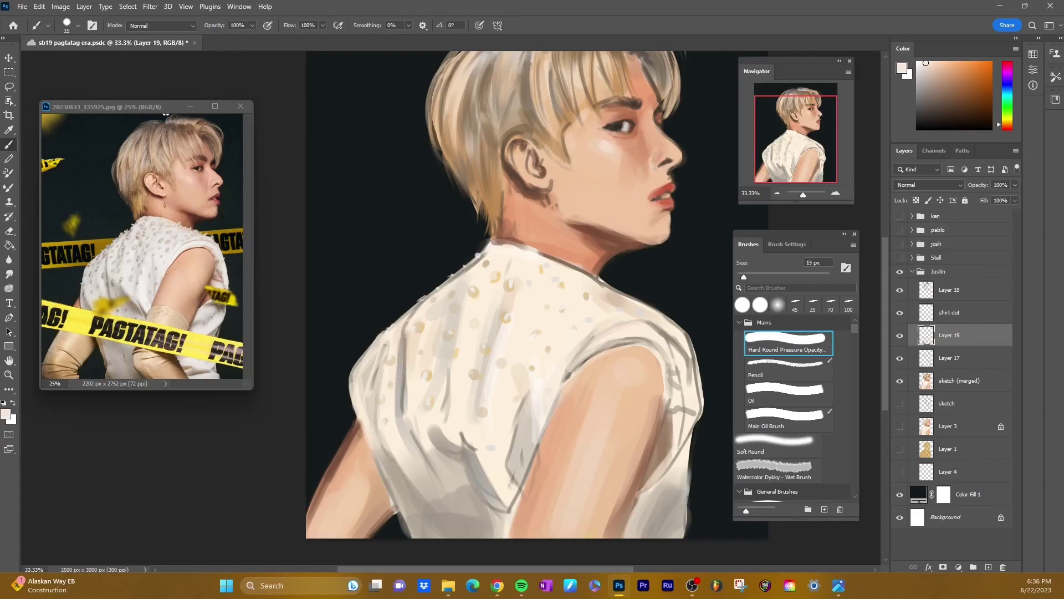
- Sample the lip colours and refine the mouth with small strokes, including dark red at 10 px
{"action": "left_click", "coordinate": [653, 194], "text": "alt"}
{"action": "key", "text": "bracketright"}
{"action": "key", "text": "bracketright"}
{"action": "key", "text": "bracketleft"}
{"action": "key", "text": "bracketleft"}
{"action": "left_click", "coordinate": [662, 192], "text": "alt"}
{"action": "key", "text": "bracketright"}
{"action": "key", "text": "bracketright"}
{"action": "key", "text": "bracketleft"}
{"action": "key", "text": "bracketleft"}
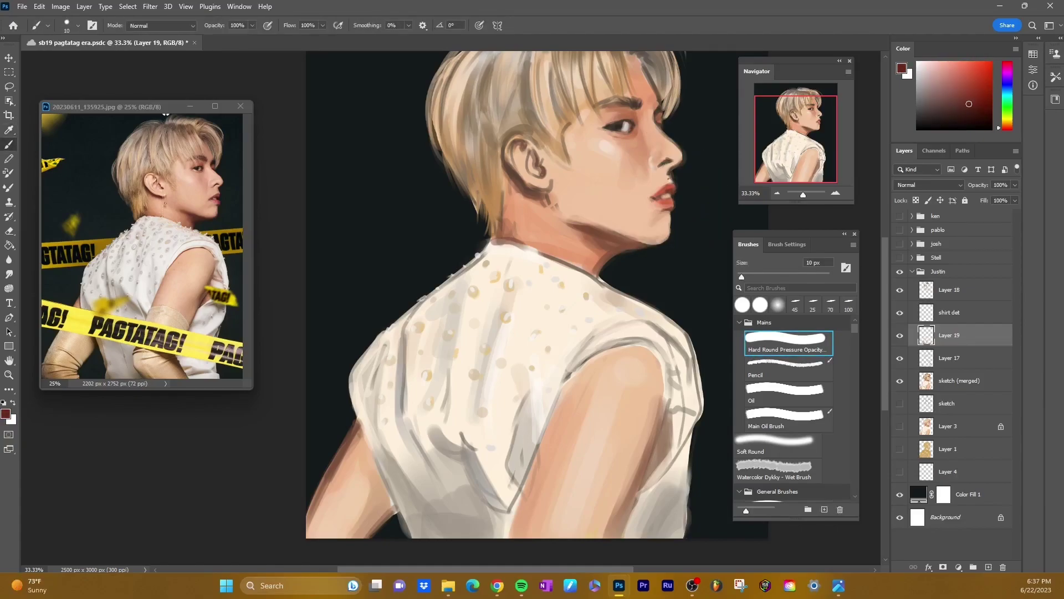
{"action": "key", "text": "bracketleft"}
{"action": "key", "text": "bracketleft"}
{"action": "key", "text": "bracketleft"}
- Create a layer on top and paint a light dangling earring chain at 10 px, adding bead drops at 25 px
{"action": "key", "text": "ctrl+shift+alt+n"}
{"action": "key", "text": "bracketright"}
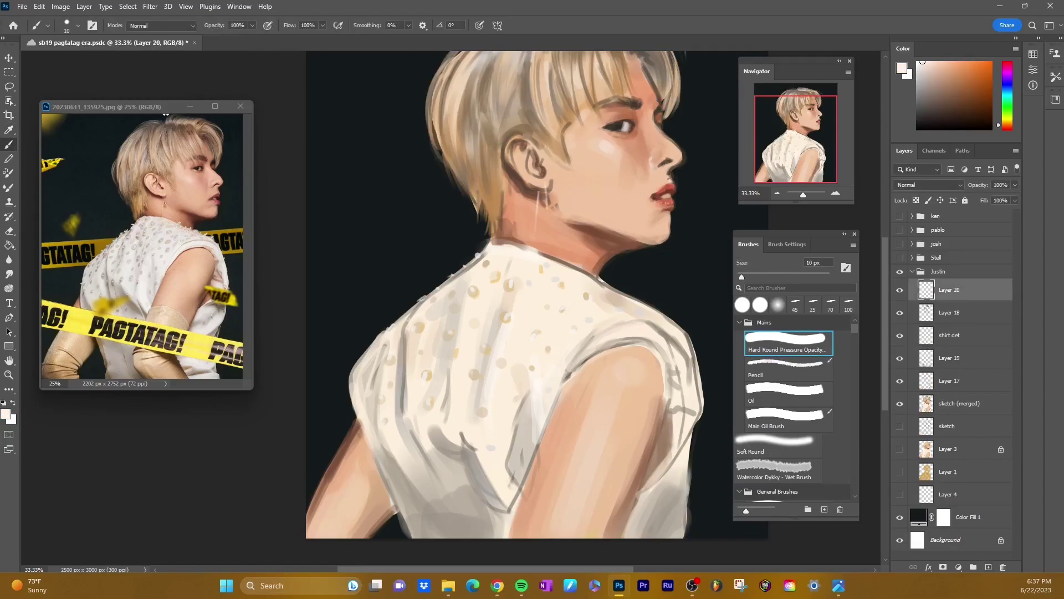
{"action": "key", "text": "bracketright"}
{"action": "key", "text": "bracketright"}
{"action": "key", "text": "bracketright"}
{"action": "left_click", "coordinate": [534, 237], "text": "alt"}
{"action": "left_click", "coordinate": [534, 238]}
{"action": "left_click", "coordinate": [535, 236], "text": "alt"}
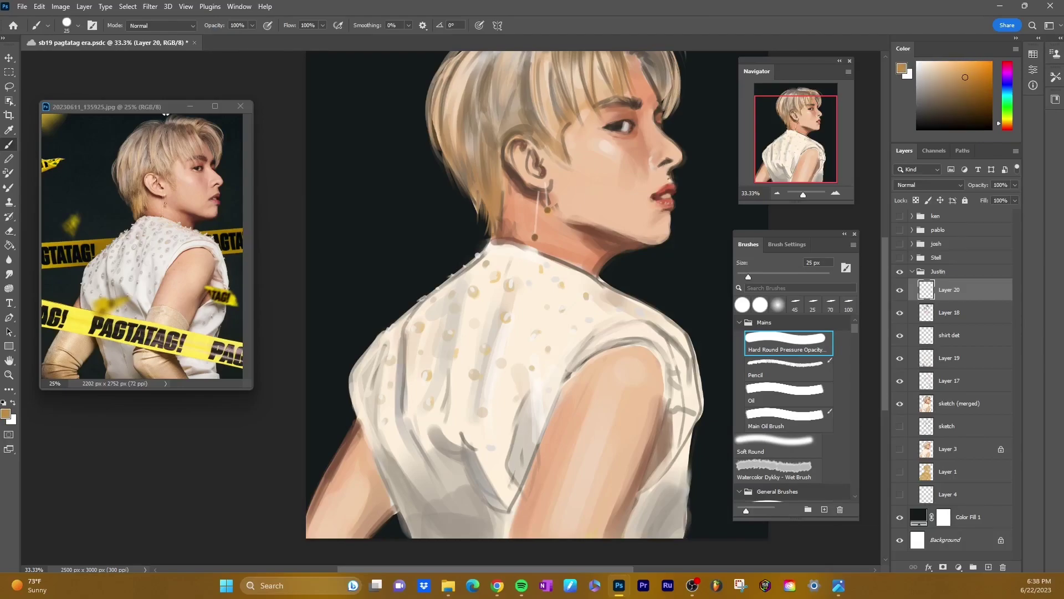
- Sample the gold bead tones and add light highlights to the earring's beads
{"action": "left_click", "coordinate": [547, 210], "text": "alt"}
{"action": "left_click", "coordinate": [535, 237], "text": "alt"}
{"action": "left_click", "coordinate": [917, 62]}
{"action": "left_click", "coordinate": [943, 65]}
- Create a layer and paint orange strokes behind the ear, along the jaw and on the far arm's outer edge
{"action": "key", "text": "bracketright"}
{"action": "key", "text": "bracketright"}
{"action": "left_click", "coordinate": [965, 65]}
{"action": "key", "text": "ctrl+shift+alt+n"}
{"action": "left_click", "coordinate": [779, 443]}
{"action": "key", "text": "bracketright"}
{"action": "key", "text": "bracketright"}
{"action": "key", "text": "bracketright"}
{"action": "key", "text": "bracketright"}
{"action": "mouse_move", "coordinate": [503, 168]}
{"action": "left_mouse_down"}
{"action": "mouse_move", "coordinate": [547, 204]}
{"action": "mouse_move", "coordinate": [655, 240]}
{"action": "left_mouse_up"}
{"action": "left_click_drag", "start_coordinate": [348, 443], "coordinate": [310, 526]}
- Erase back the orange strokes along the jaw, behind the ear and on the far arm to a subtle tint
{"action": "key", "text": "e"}
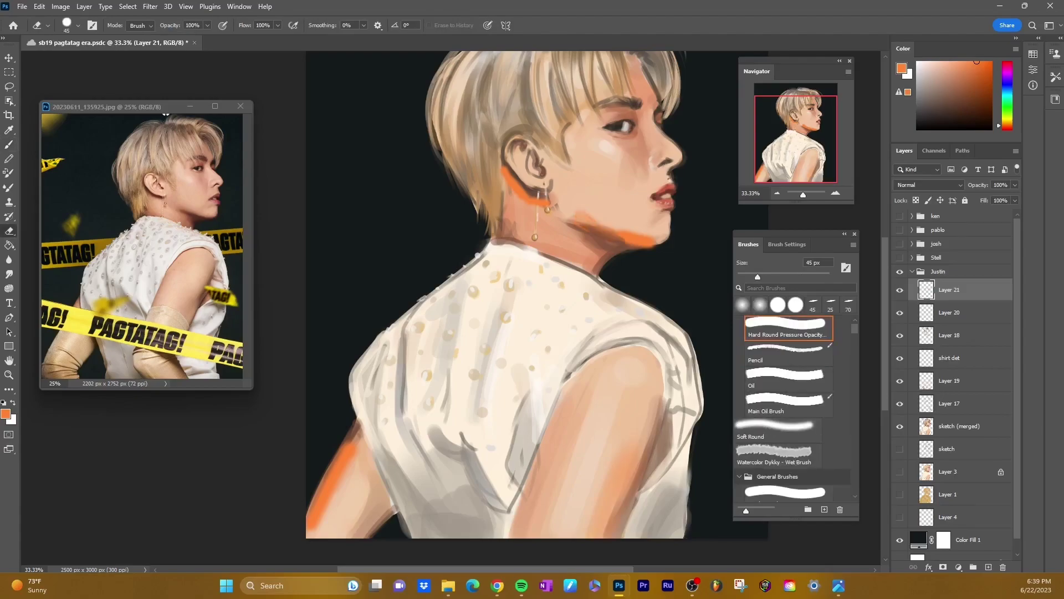
{"action": "left_click_drag", "start_coordinate": [577, 216], "coordinate": [654, 241]}
{"action": "left_click_drag", "start_coordinate": [505, 169], "coordinate": [546, 202]}
{"action": "left_click_drag", "start_coordinate": [347, 443], "coordinate": [313, 524]}
- Choose the Soft Round Pressure Opacity brush at 90 px and glaze warm orange over the arms
{"action": "key", "text": "b"}
{"action": "scroll", "coordinate": [792, 416], "scroll_direction": "down", "scroll_amount": 3}
{"action": "left_click", "coordinate": [789, 488]}
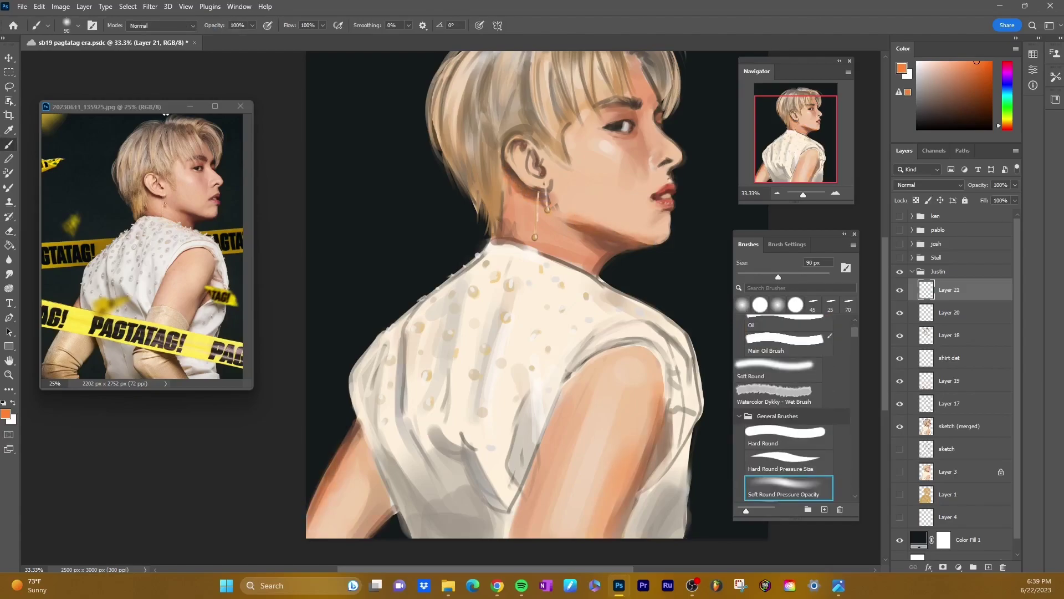
- Pick a red tone and refine the lips with the Hard Round Pressure Opacity brush, sampling lip colours and varying its size
{"action": "left_click", "coordinate": [964, 74]}
{"action": "scroll", "coordinate": [792, 388], "scroll_direction": "up", "scroll_amount": 3}
{"action": "left_click", "coordinate": [788, 341]}
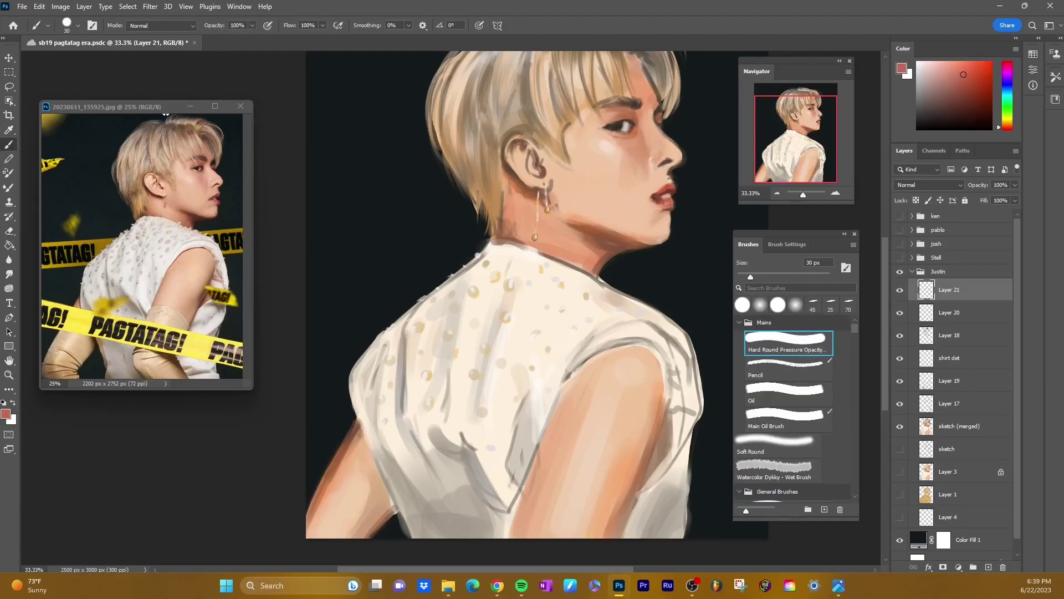
{"action": "left_click", "coordinate": [665, 199], "text": "alt"}
{"action": "key", "text": "bracketleft"}
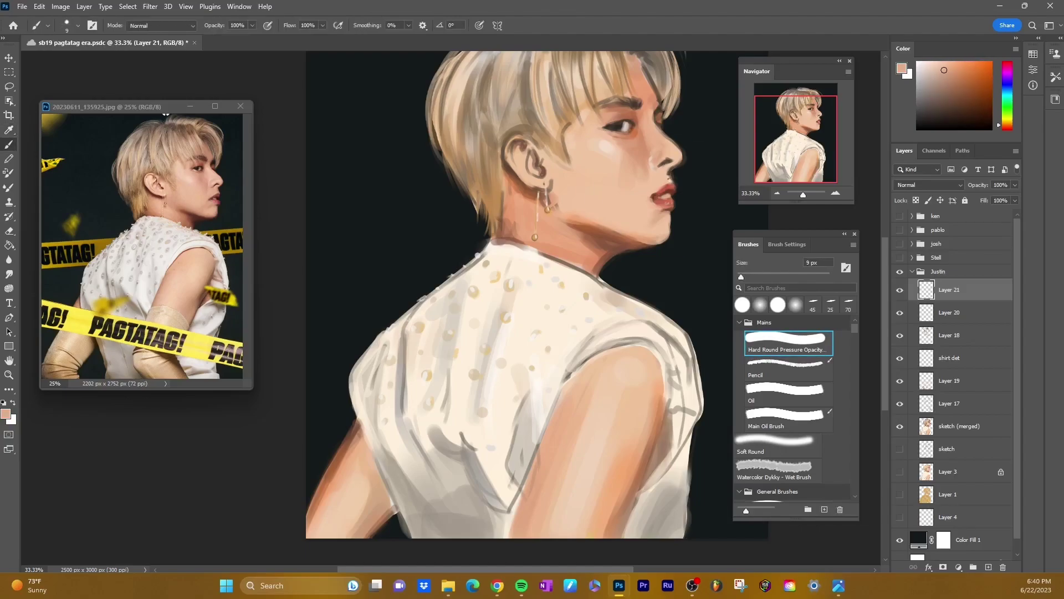
{"action": "key", "text": "bracketright"}
{"action": "key", "text": "bracketright"}
{"action": "key", "text": "bracketright"}
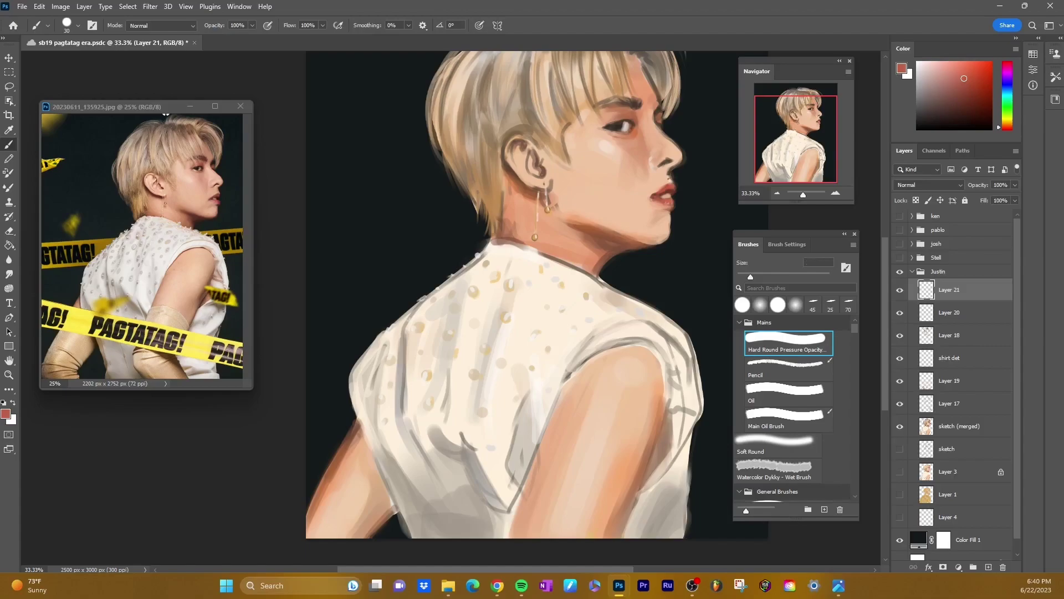
- Paint thin grey fold lines on the shirt and sleeve with a 9 px brush
{"action": "scroll", "coordinate": [537, 294], "scroll_direction": "down", "scroll_amount": 2}
{"action": "key", "text": "bracketleft"}
{"action": "key", "text": "bracketleft"}
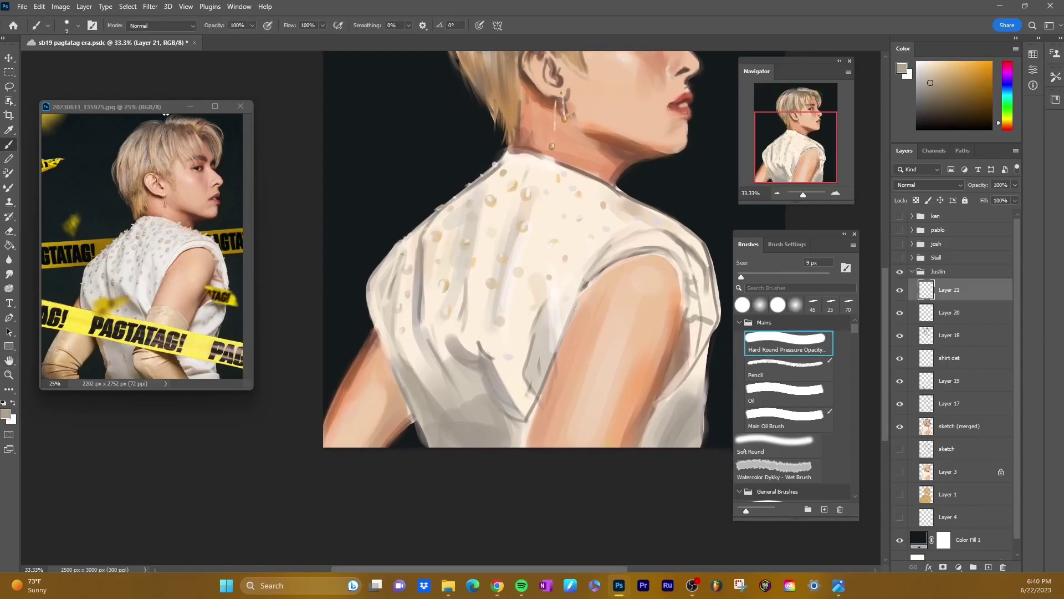
- Select the "shirt det" layer and touch up the beads on the shirt's back with a 15 px brush
{"action": "key", "text": "bracketright"}
{"action": "key", "text": "bracketright"}
{"action": "key", "text": "alt+bracketleft"}
{"action": "key", "text": "alt+bracketleft"}
{"action": "key", "text": "alt+bracketleft"}
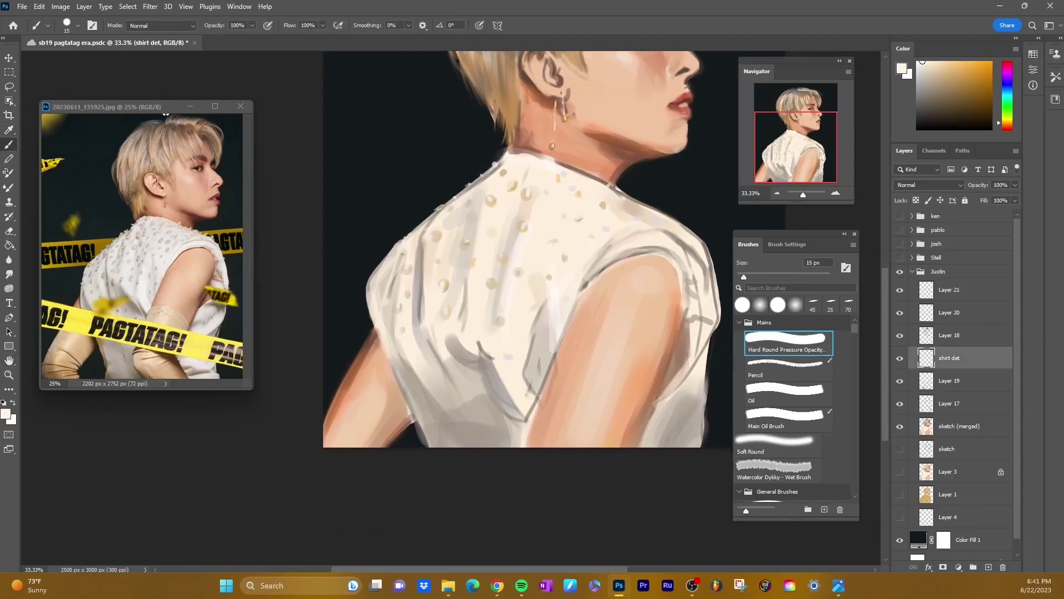
- Sample a shade from the sleeve and touch up the shirt's shading with a larger brush
{"action": "left_click", "coordinate": [691, 305], "text": "alt"}
{"action": "key", "text": "bracketright"}
{"action": "key", "text": "bracketright"}
{"action": "key", "text": "bracketright"}
{"action": "key", "text": "bracketright"}
{"action": "key", "text": "bracketright"}
{"action": "key", "text": "bracketright"}
{"action": "key", "text": "bracketright"}
{"action": "key", "text": "bracketright"}
{"action": "key", "text": "bracketright"}
- Select Layer 21, reduce the brush size and pick a dark brown for detail strokes
{"action": "key", "text": "alt+bracketleft"}
{"action": "key", "text": "ctrl+minus"}
{"action": "key", "text": "x"}
{"action": "key", "text": "alt+bracketright"}
{"action": "key", "text": "alt+bracketright"}
{"action": "key", "text": "alt+bracketright"}
{"action": "key", "text": "alt+bracketright"}
{"action": "key", "text": "bracketleft"}
{"action": "key", "text": "bracketleft"}
{"action": "key", "text": "bracketleft"}
{"action": "key", "text": "bracketleft"}
{"action": "key", "text": "bracketleft"}
{"action": "key", "text": "bracketleft"}
{"action": "key", "text": "bracketleft"}
{"action": "left_click", "coordinate": [977, 101]}
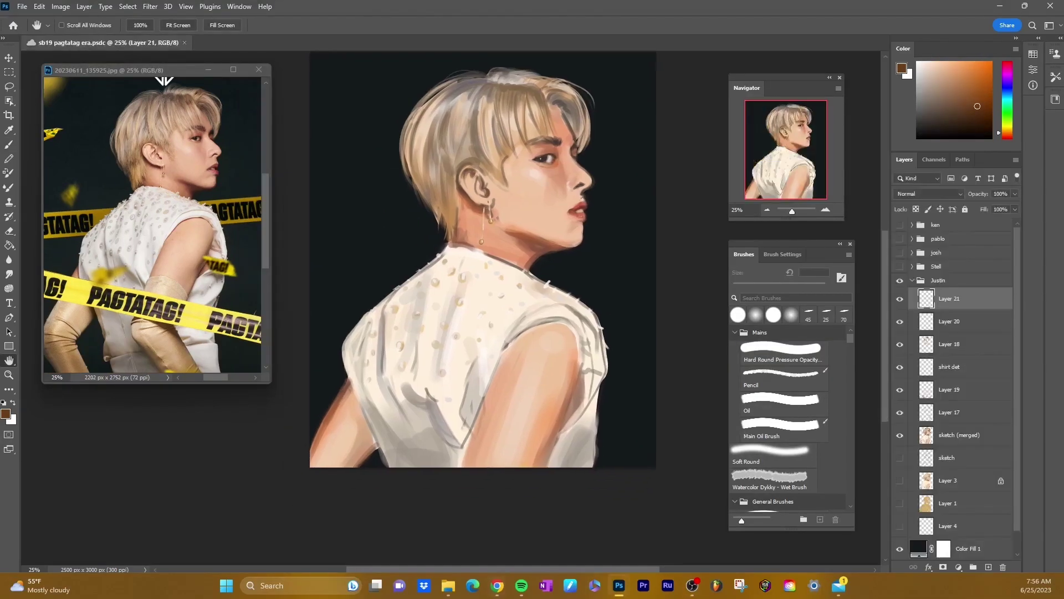
- Compare the last edit with undo and redo, and stamp Layer 21 down to the sketch (merged) layer into one merged copy
{"action": "key", "text": "alt+bracketright"}
{"action": "key", "text": "alt+bracketright"}
{"action": "key", "text": "alt+bracketright"}
{"action": "key", "text": "alt+bracketright"}
{"action": "key", "text": "alt+bracketright"}
{"action": "key", "text": "alt+bracketright"}
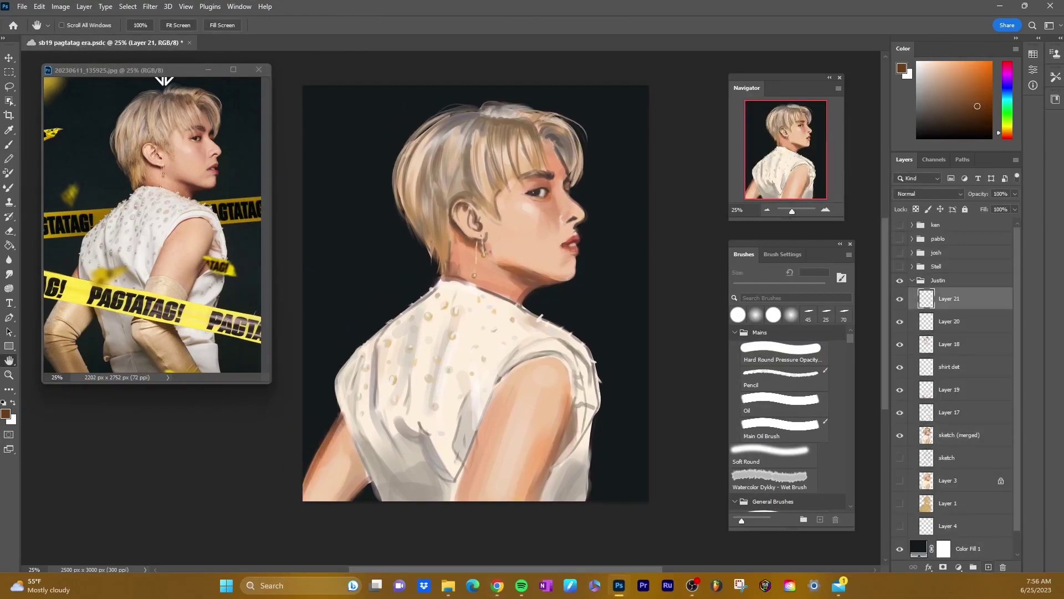
{"action": "key", "text": "ctrl+z"}
{"action": "key", "text": "ctrl+shift+z"}
{"action": "key", "text": "ctrl+z"}
{"action": "key", "text": "ctrl+shift+z"}
{"action": "key", "text": "ctrl+alt+e"}
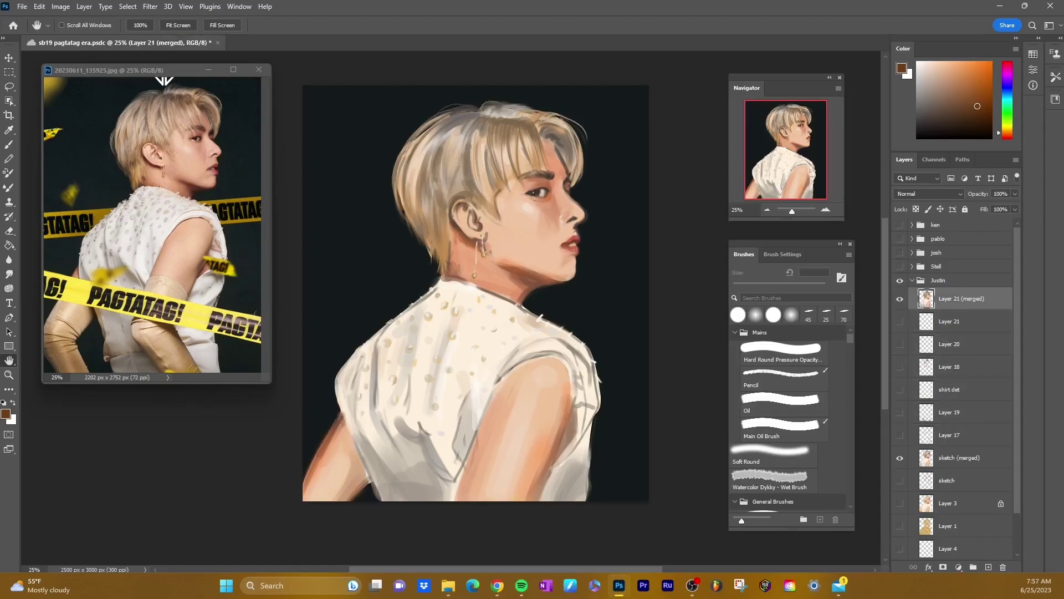
- Add a new layer above the merged portrait and refine the lips with the 15 px Hard Round Pressure Opacity brush, sampling lip tones
{"action": "key", "text": "ctrl+plus"}
{"action": "key", "text": "ctrl+plus"}
{"action": "scroll", "coordinate": [152, 222], "scroll_direction": "up", "scroll_amount": 2}
{"action": "left_click_drag", "start_coordinate": [152, 166], "coordinate": [153, 288]}
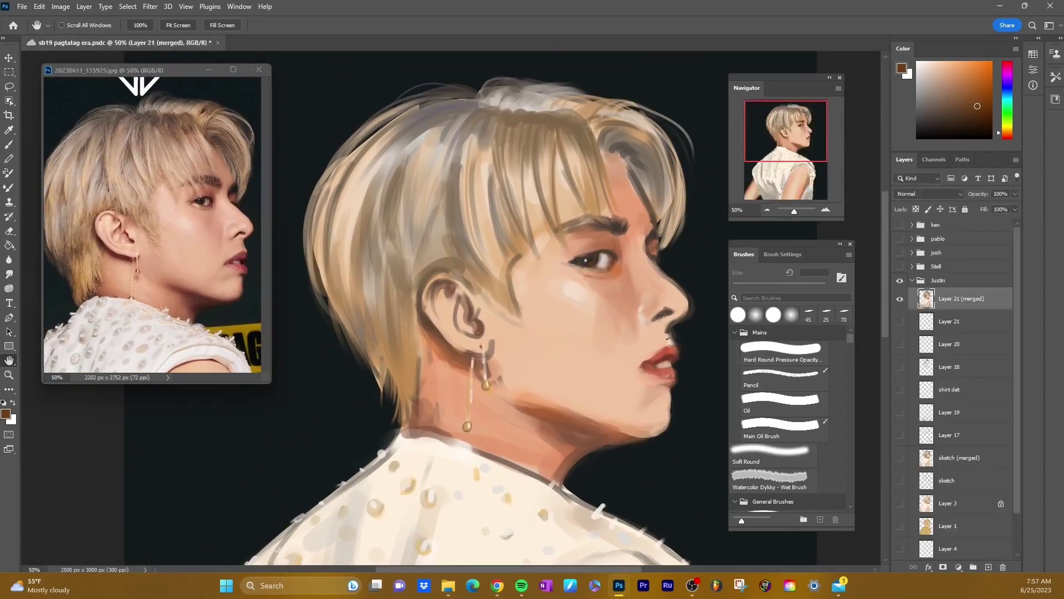
{"action": "key", "text": "i"}
{"action": "left_click", "coordinate": [654, 363]}
{"action": "key", "text": "b"}
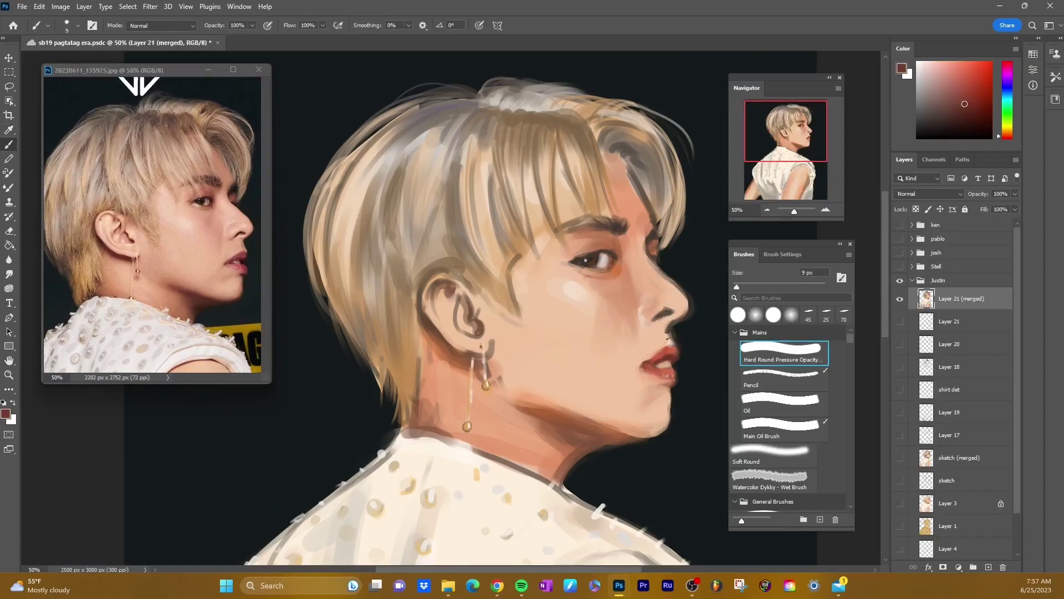
{"action": "key", "text": "ctrl+shift+alt+n"}
{"action": "left_click", "coordinate": [644, 364], "text": "alt"}
{"action": "key", "text": "bracketright"}
{"action": "key", "text": "bracketright"}
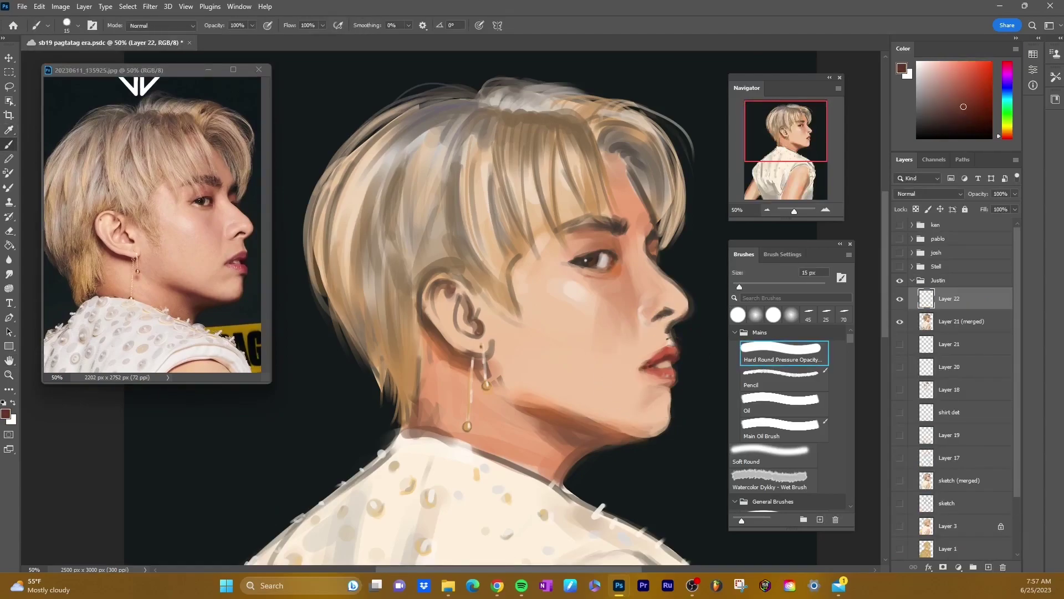
{"action": "left_click", "coordinate": [645, 363], "text": "alt"}
{"action": "left_click", "coordinate": [676, 350], "text": "alt"}
{"action": "left_click", "coordinate": [660, 357], "text": "alt"}
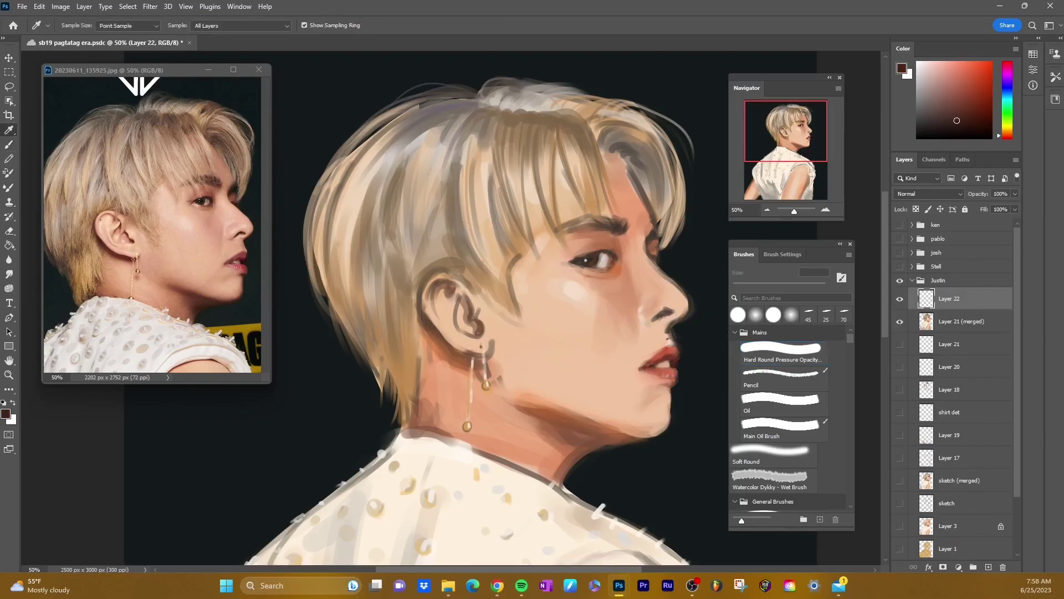
- Repaint the shadows and skin along the ear's outer rim with sampled ear tones and varying brush sizes
{"action": "left_click", "coordinate": [432, 288], "text": "alt"}
{"action": "left_click", "coordinate": [450, 294], "text": "alt"}
{"action": "left_click", "coordinate": [450, 293], "text": "alt"}
{"action": "key", "text": "bracketright"}
{"action": "left_click", "coordinate": [452, 294], "text": "alt"}
{"action": "left_click_drag", "start_coordinate": [435, 286], "coordinate": [436, 316]}
{"action": "left_click", "coordinate": [455, 292], "text": "alt"}
{"action": "key", "text": "bracketleft"}
{"action": "key", "text": "bracketleft"}
{"action": "key", "text": "bracketright"}
{"action": "key", "text": "bracketright"}
- Paint the ear's inner folds and upper rim with sampled skin tones, using a small brush
{"action": "left_click", "coordinate": [470, 326], "text": "alt"}
{"action": "left_click", "coordinate": [471, 325], "text": "alt"}
{"action": "left_click", "coordinate": [473, 319], "text": "alt"}
{"action": "left_click", "coordinate": [466, 310], "text": "alt"}
{"action": "left_click_drag", "start_coordinate": [468, 280], "coordinate": [459, 309]}
{"action": "mouse_move", "coordinate": [465, 277]}
{"action": "left_mouse_down"}
{"action": "mouse_move", "coordinate": [442, 283]}
{"action": "mouse_move", "coordinate": [470, 317]}
{"action": "left_mouse_up"}
{"action": "left_click_drag", "start_coordinate": [453, 271], "coordinate": [438, 275]}
{"action": "key", "text": "bracketleft"}
{"action": "key", "text": "bracketleft"}
{"action": "key", "text": "bracketleft"}
{"action": "key", "text": "bracketleft"}
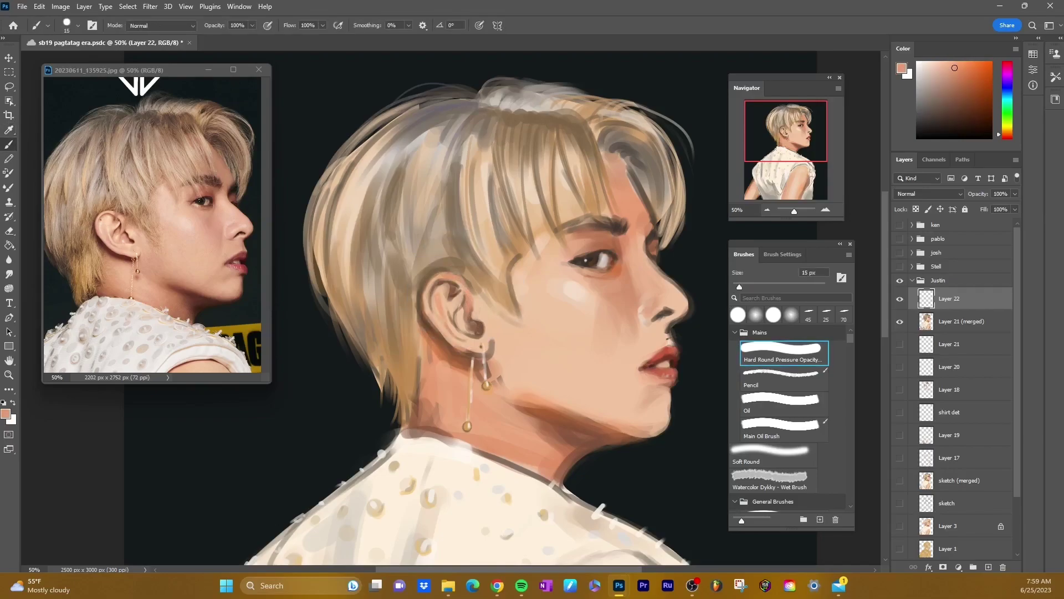
{"action": "left_click", "coordinate": [469, 314], "text": "alt"}
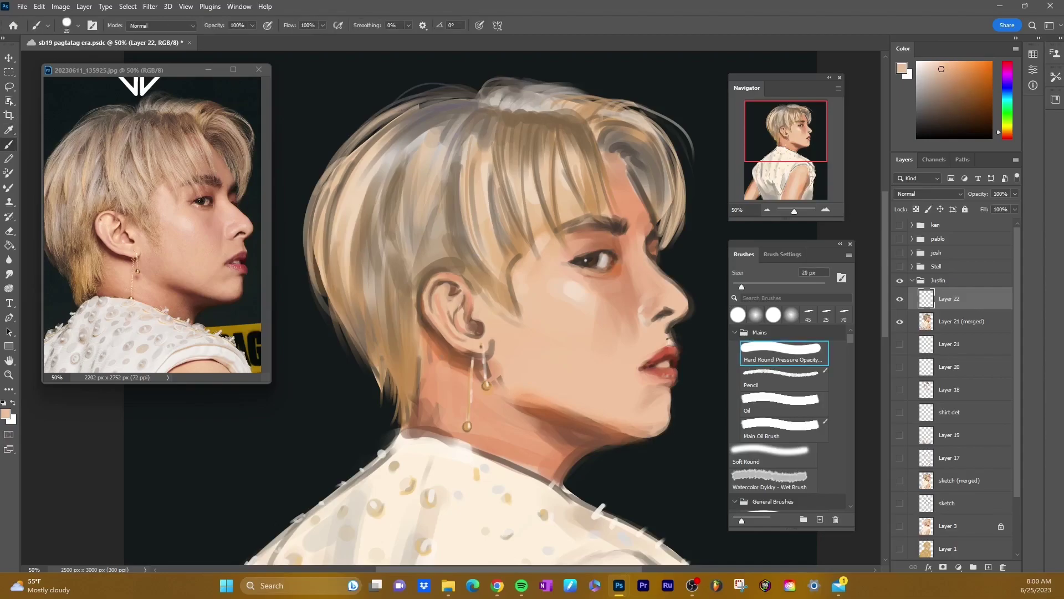
- Sample a hair tone above the ear and brush strands over the sides and back of the hair
{"action": "left_click", "coordinate": [455, 261], "text": "alt"}
{"action": "key", "text": "bracketright"}
{"action": "left_click_drag", "start_coordinate": [463, 238], "coordinate": [441, 272]}
{"action": "left_click_drag", "start_coordinate": [432, 180], "coordinate": [432, 202]}
{"action": "left_click_drag", "start_coordinate": [444, 278], "coordinate": [409, 238]}
{"action": "key", "text": "ctrl+minus"}
{"action": "key", "text": "ctrl+minus"}
{"action": "key", "text": "h"}
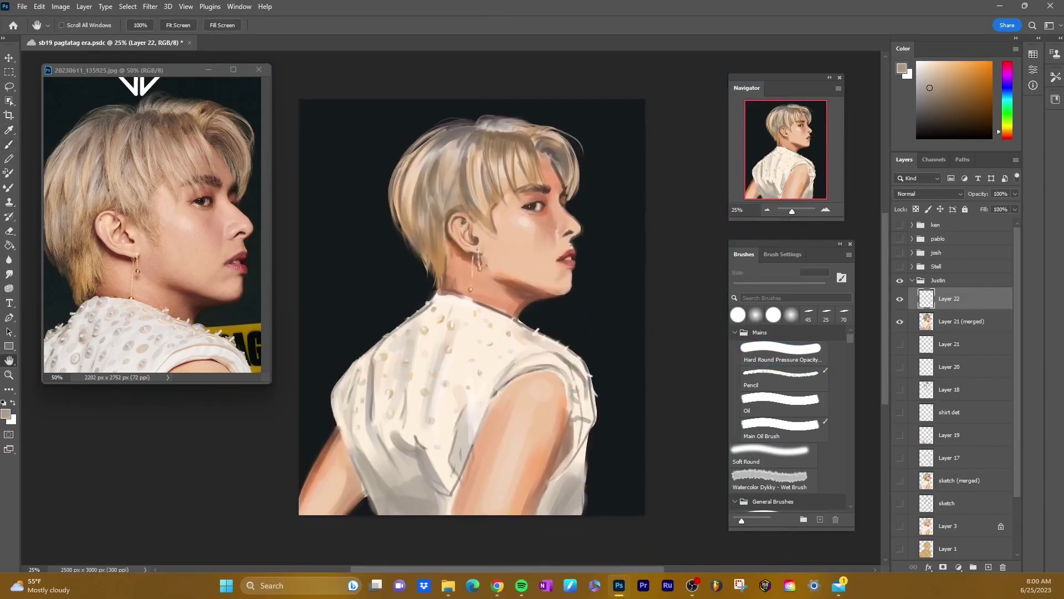
- Create a layer named "tape" above the Color Fill 1 layer and take a yellow-orange based on the reference photo's tape
{"action": "key", "text": "ctrl+shift+n"}
{"action": "type", "text": "tape"}
{"action": "key", "text": "Return"}
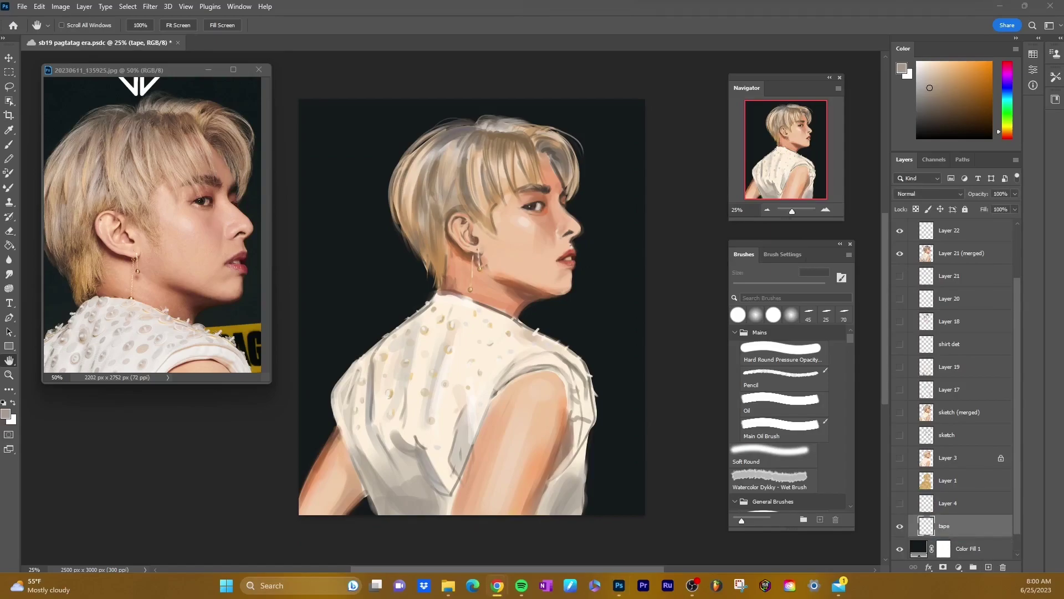
{"action": "key", "text": "ctrl+Tab"}
{"action": "key", "text": "ctrl+minus"}
{"action": "key", "text": "ctrl+Tab"}
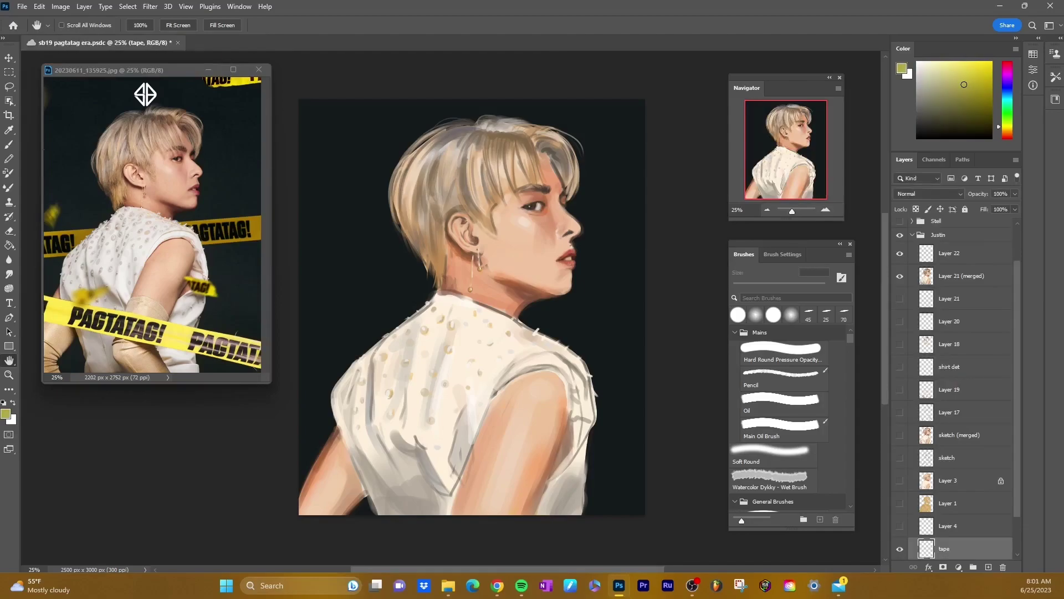
{"action": "scroll", "coordinate": [953, 388], "scroll_direction": "down", "scroll_amount": 2}
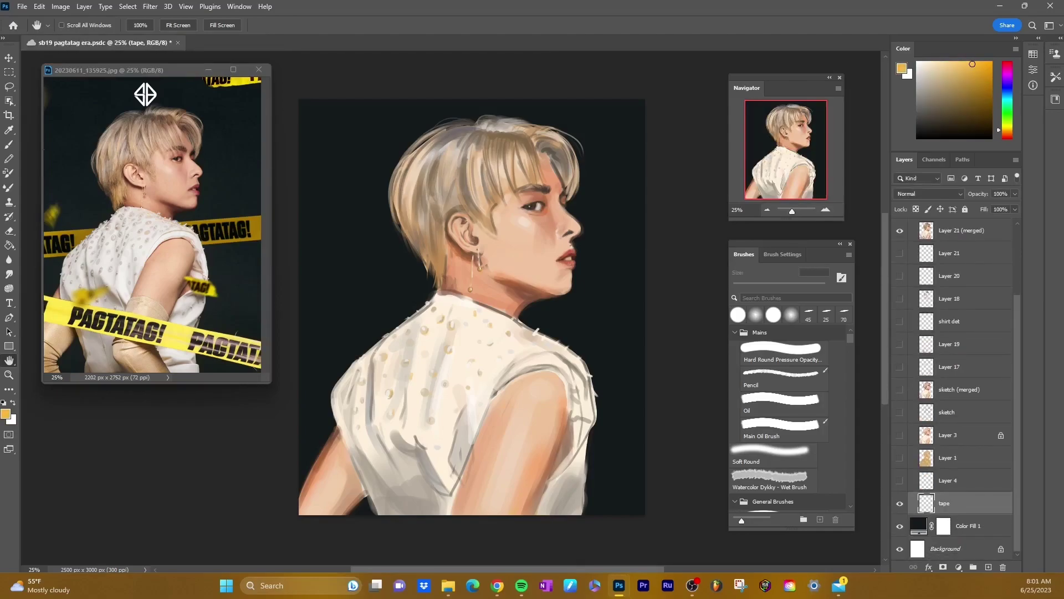
- Paint yellow tape bands behind the figure with the 60 px Hard Round Pressure Opacity brush and trim their edges
{"action": "left_click", "coordinate": [784, 352]}
{"action": "mouse_move", "coordinate": [303, 346]}
{"action": "left_mouse_down"}
{"action": "mouse_move", "coordinate": [646, 299]}
{"action": "mouse_move", "coordinate": [645, 324]}
{"action": "left_mouse_up"}
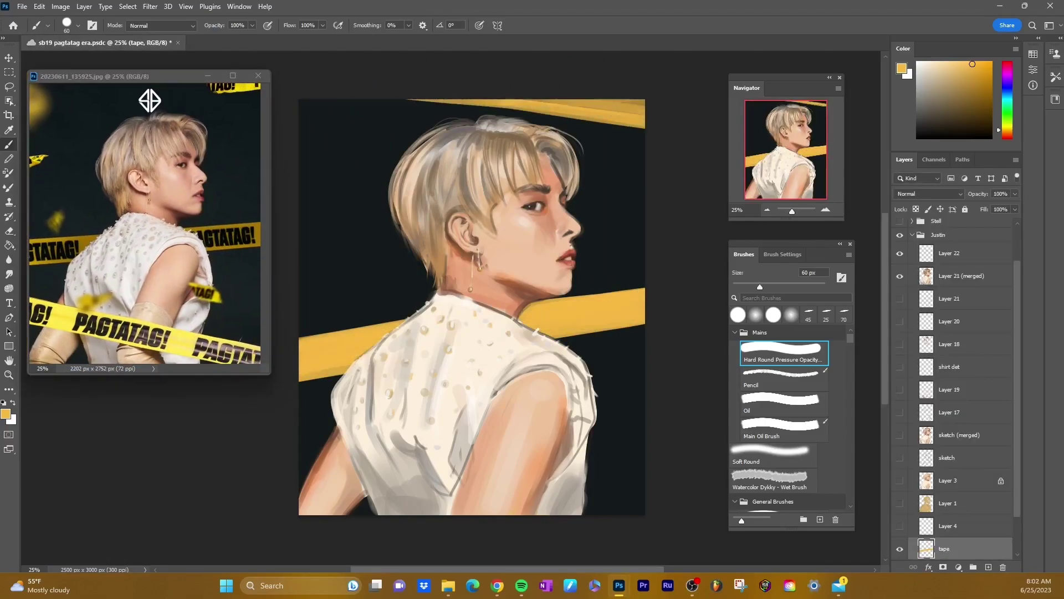
{"action": "key", "text": "e"}
{"action": "key", "text": "bracketleft"}
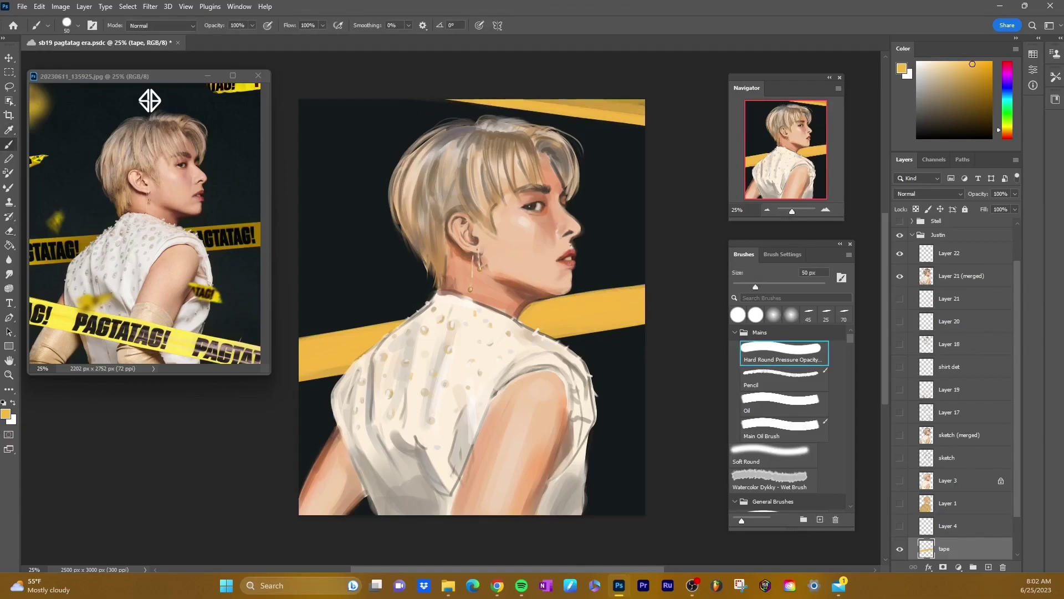
- Transform the selected middle tape band with Skew into a narrower strip behind the shoulders
{"action": "key", "text": "v"}
{"action": "key", "text": "t"}
{"action": "left_click", "coordinate": [40, 6]}
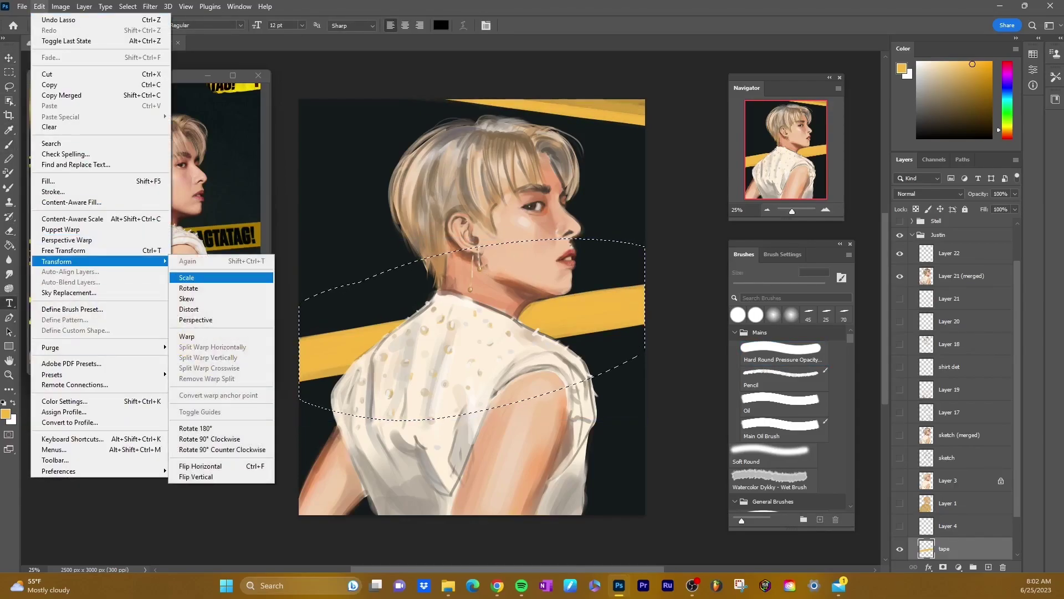
{"action": "left_click", "coordinate": [221, 298]}
{"action": "left_click", "coordinate": [39, 6]}
{"action": "left_click", "coordinate": [222, 299]}
{"action": "left_click_drag", "start_coordinate": [472, 244], "coordinate": [466, 268]}
{"action": "left_click_drag", "start_coordinate": [469, 420], "coordinate": [468, 420]}
{"action": "left_click_drag", "start_coordinate": [298, 344], "coordinate": [281, 344]}
{"action": "key", "text": "Return"}
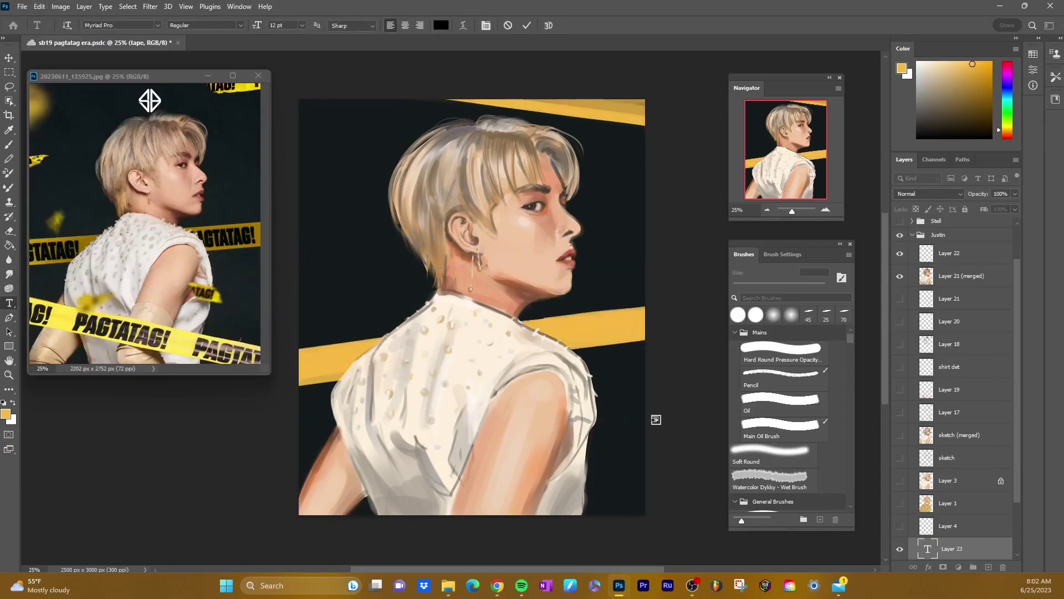
- Discard the empty text box and paint a light yellow tape band across the figure's lower back
{"action": "left_click_drag", "start_coordinate": [654, 422], "coordinate": [690, 470]}
{"action": "key", "text": "Escape"}
{"action": "key", "text": "b"}
{"action": "key", "text": "bracketleft"}
{"action": "key", "text": "bracketleft"}
{"action": "key", "text": "bracketleft"}
{"action": "key", "text": "bracketleft"}
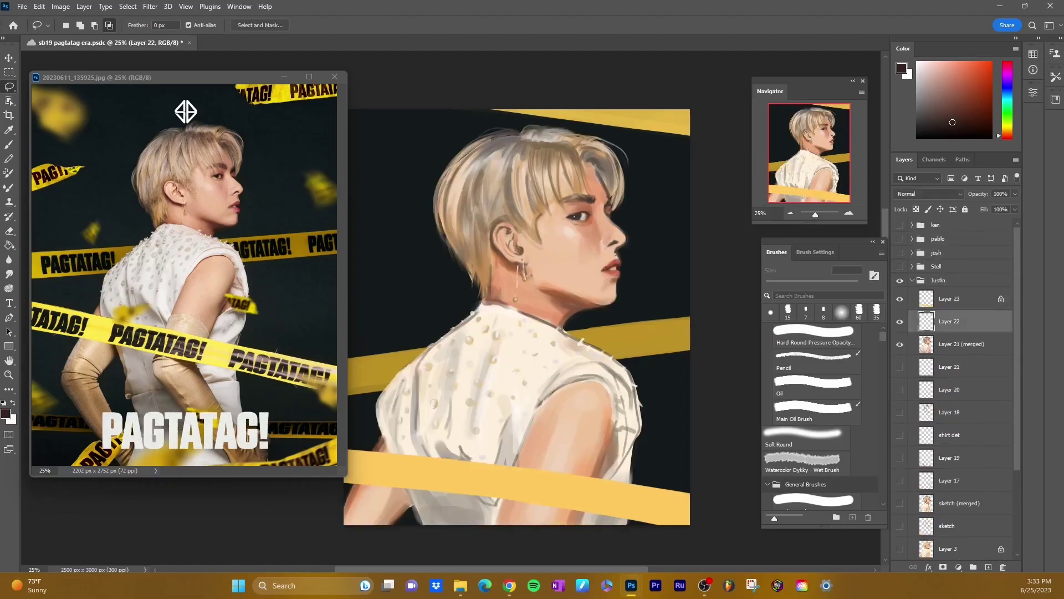
- Stamp the portrait layers into a merged copy and deepen its contrast with Levels
{"action": "key", "text": "ctrl+alt+e"}
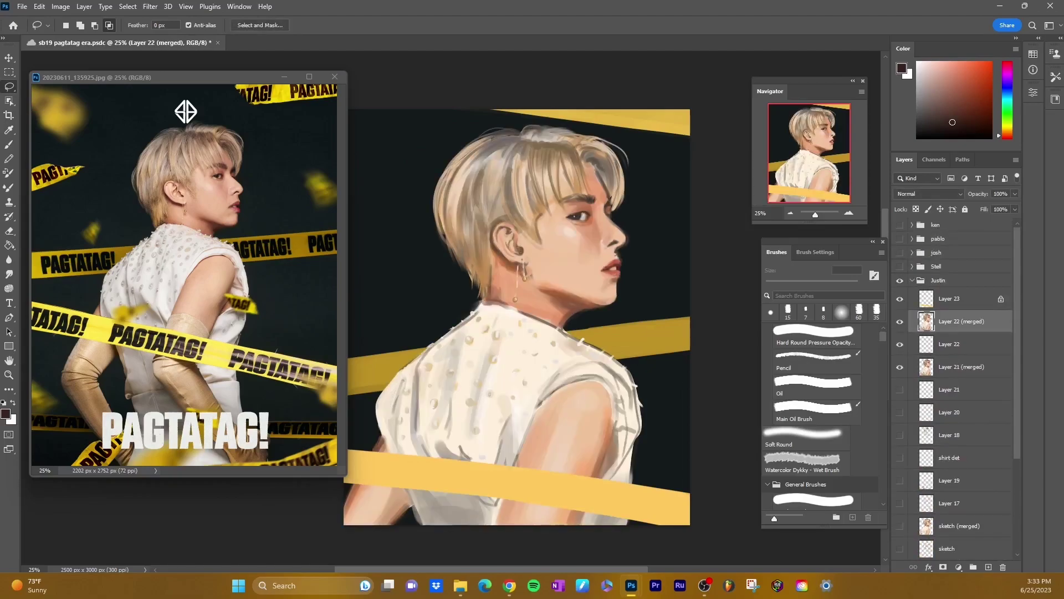
{"action": "key", "text": "ctrl+l"}
{"action": "key", "text": "Return"}
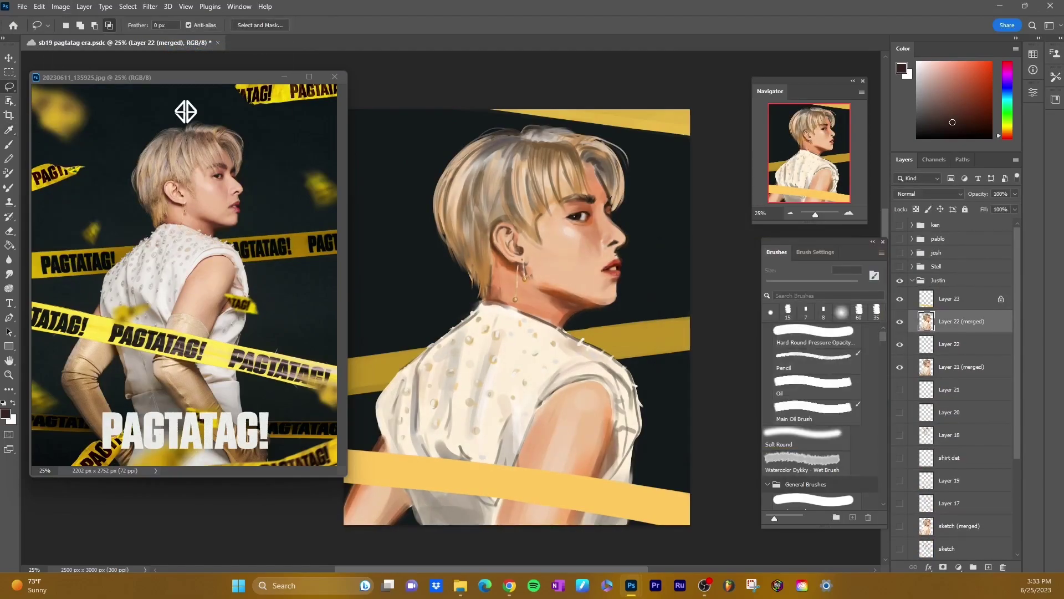
- Add a new layer above the tape layer and draw a black diamond emblem on the back band's left end with the 35 px brush
{"action": "key", "text": "l"}
{"action": "key", "text": "d"}
{"action": "key", "text": "ctrl+shift+alt+n"}
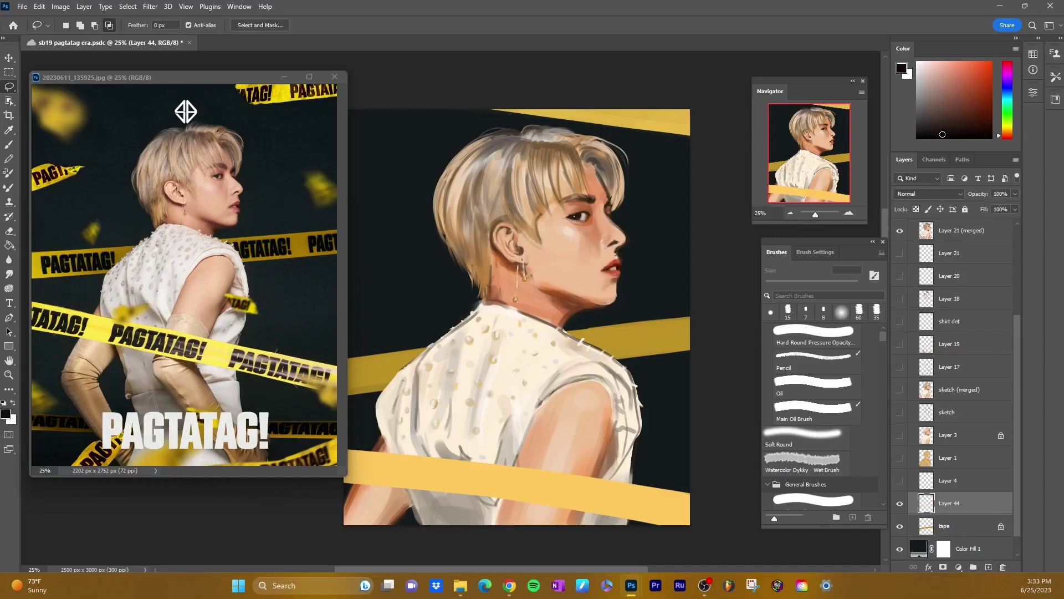
{"action": "key", "text": "b"}
{"action": "left_click_drag", "start_coordinate": [167, 77], "coordinate": [136, 84]}
{"action": "mouse_move", "coordinate": [351, 378]}
{"action": "left_mouse_down"}
{"action": "mouse_move", "coordinate": [381, 368]}
{"action": "mouse_move", "coordinate": [352, 381]}
{"action": "mouse_move", "coordinate": [382, 380]}
{"action": "left_mouse_up"}
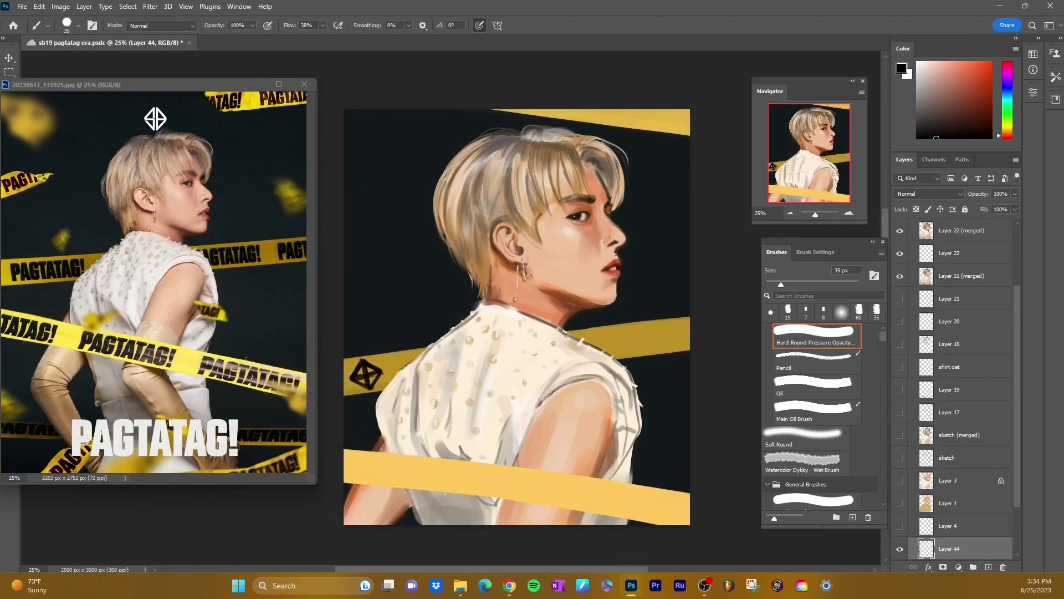
- Hide the front tape on Layer 23 and draw two more black diamond emblems on the back band's right part
{"action": "left_click_drag", "start_coordinate": [586, 333], "coordinate": [610, 347]}
{"action": "mouse_move", "coordinate": [637, 335]}
{"action": "left_mouse_down"}
{"action": "mouse_move", "coordinate": [651, 325]}
{"action": "mouse_move", "coordinate": [669, 339]}
{"action": "left_mouse_up"}
{"action": "left_click_drag", "start_coordinate": [669, 340], "coordinate": [651, 352]}
{"action": "scroll", "coordinate": [953, 388], "scroll_direction": "up", "scroll_amount": 3}
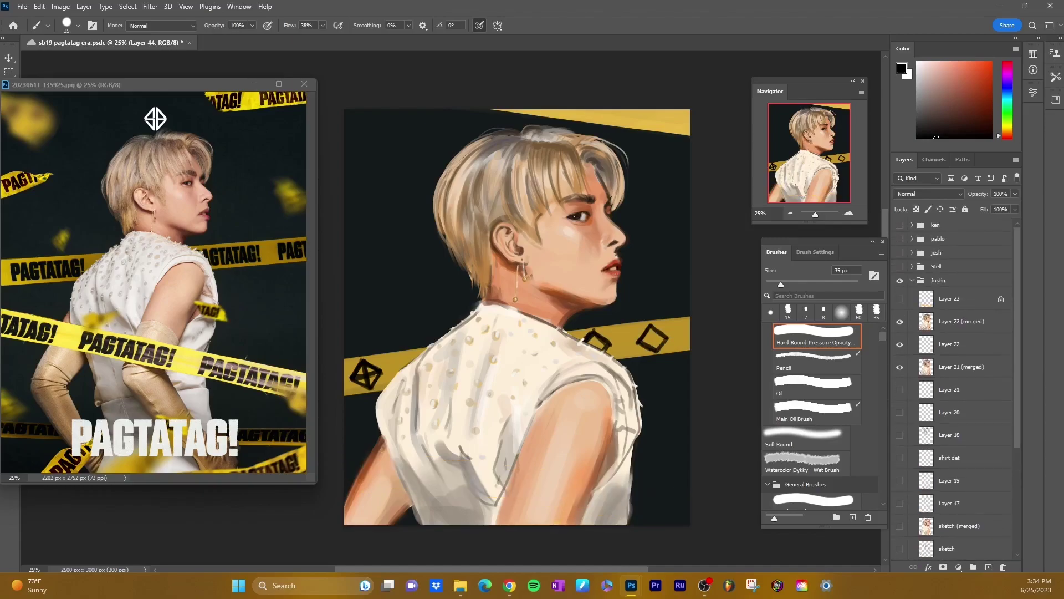
{"action": "scroll", "coordinate": [954, 388], "scroll_direction": "down", "scroll_amount": 5}
{"action": "left_click_drag", "start_coordinate": [652, 328], "coordinate": [667, 342]}
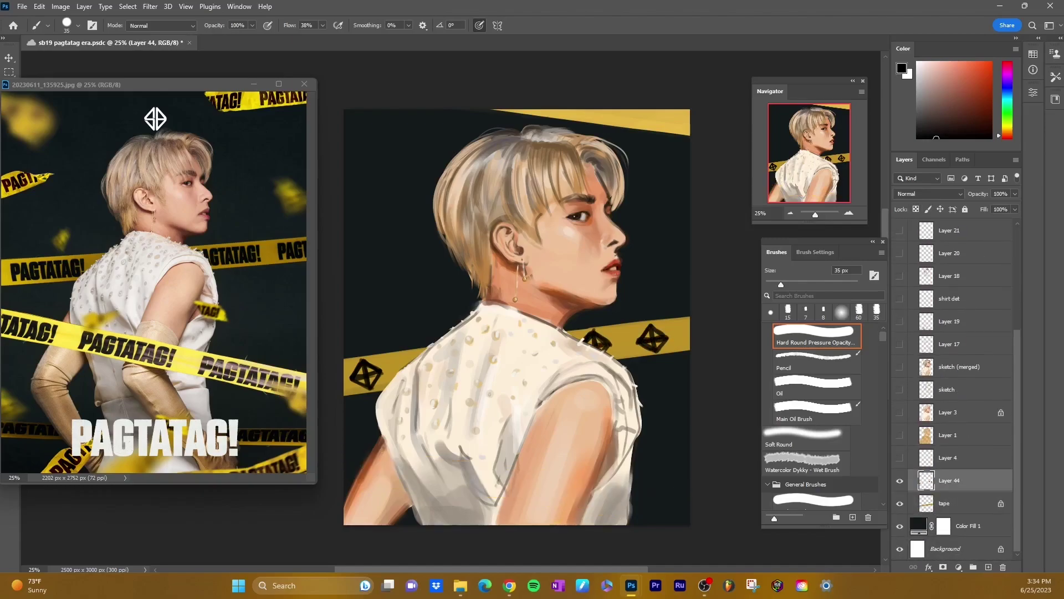
- Clean up the left diamond emblem by alternating the eraser and a 20 px brush with sampled colours
{"action": "left_click", "coordinate": [673, 350], "text": "alt"}
{"action": "key", "text": "e"}
{"action": "left_click_drag", "start_coordinate": [352, 380], "coordinate": [361, 383]}
{"action": "key", "text": "b"}
{"action": "left_click", "coordinate": [380, 373], "text": "alt"}
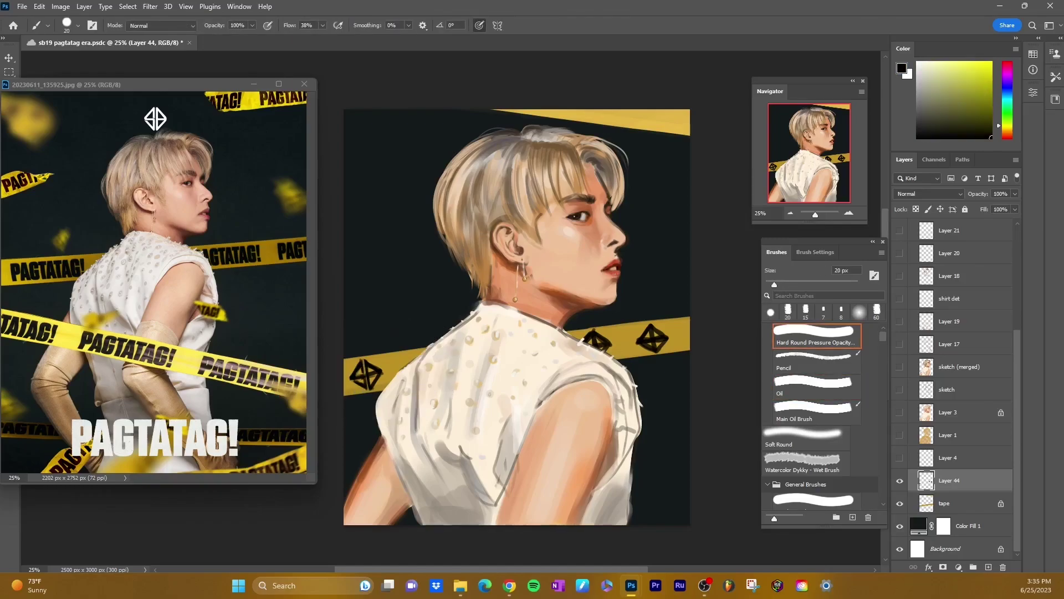
{"action": "key", "text": "e"}
{"action": "key", "text": "b"}
{"action": "left_click", "coordinate": [379, 371], "text": "alt"}
{"action": "key", "text": "e"}
{"action": "key", "text": "b"}
- Refine the diamond emblem beside the right shoulder with the eraser and sampled brush colours
{"action": "left_click", "coordinate": [600, 338], "text": "alt"}
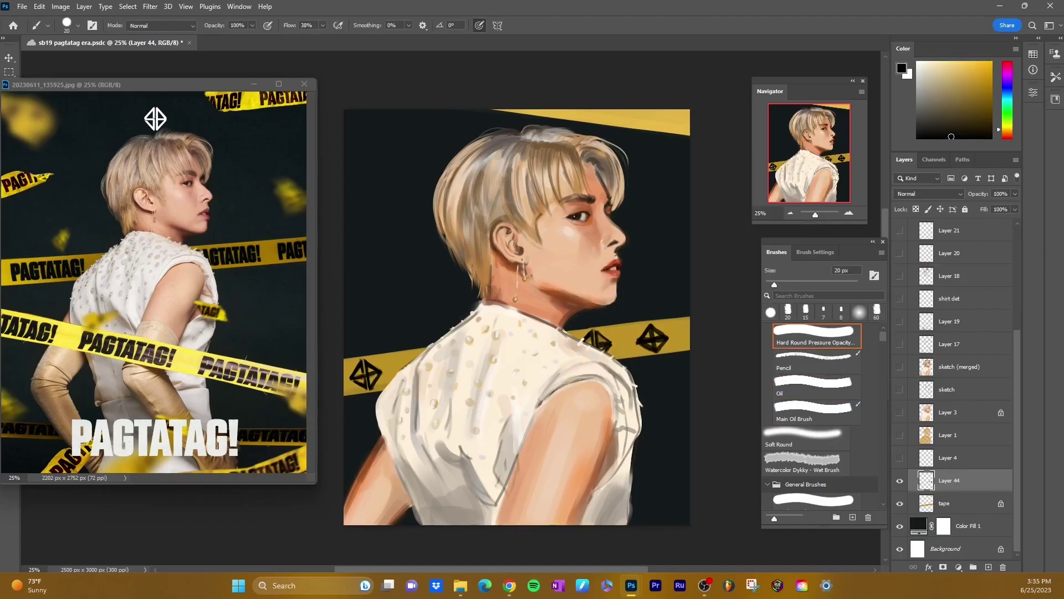
{"action": "key", "text": "e"}
{"action": "key", "text": "b"}
{"action": "left_click", "coordinate": [604, 347], "text": "alt"}
{"action": "key", "text": "e"}
{"action": "key", "text": "b"}
- Sharpen the rightmost diamond emblem on the back tape with the 10 px eraser and the 20 px brush
{"action": "left_click", "coordinate": [653, 338], "text": "alt"}
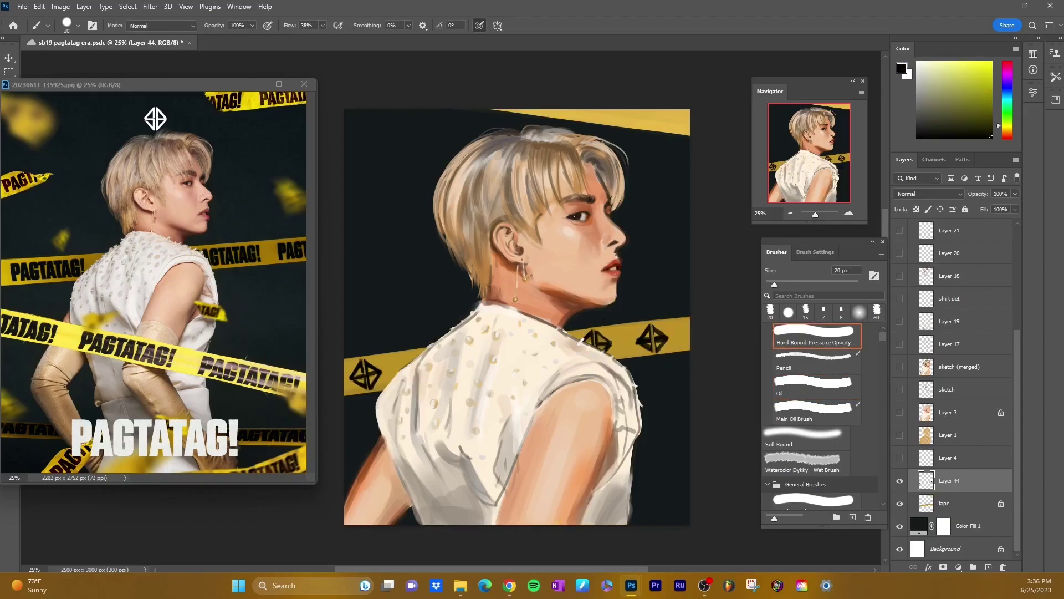
{"action": "key", "text": "e"}
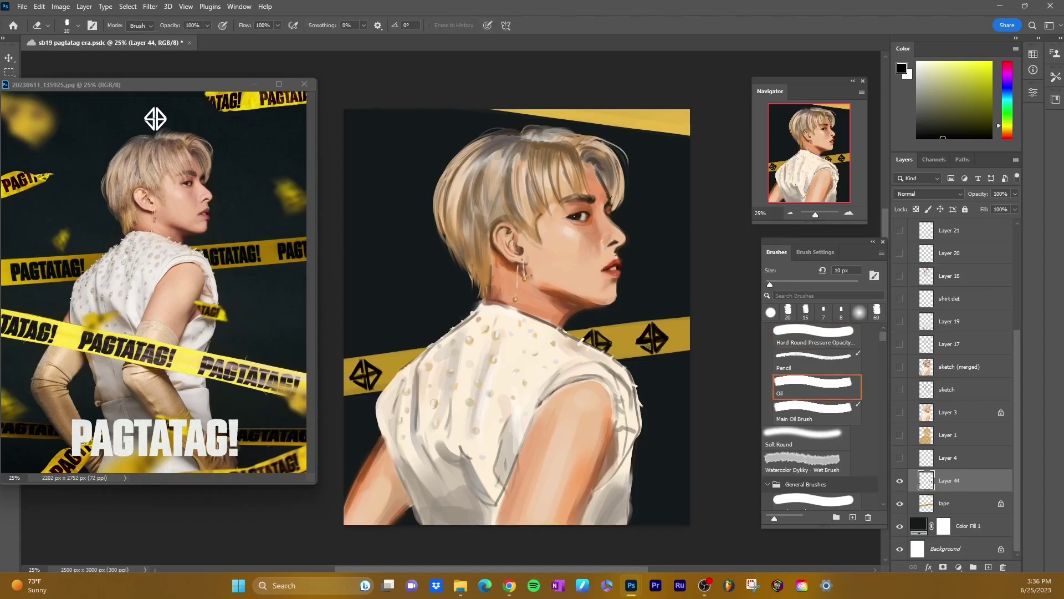
{"action": "key", "text": "b"}
{"action": "left_click", "coordinate": [659, 341], "text": "alt"}
{"action": "key", "text": "e"}
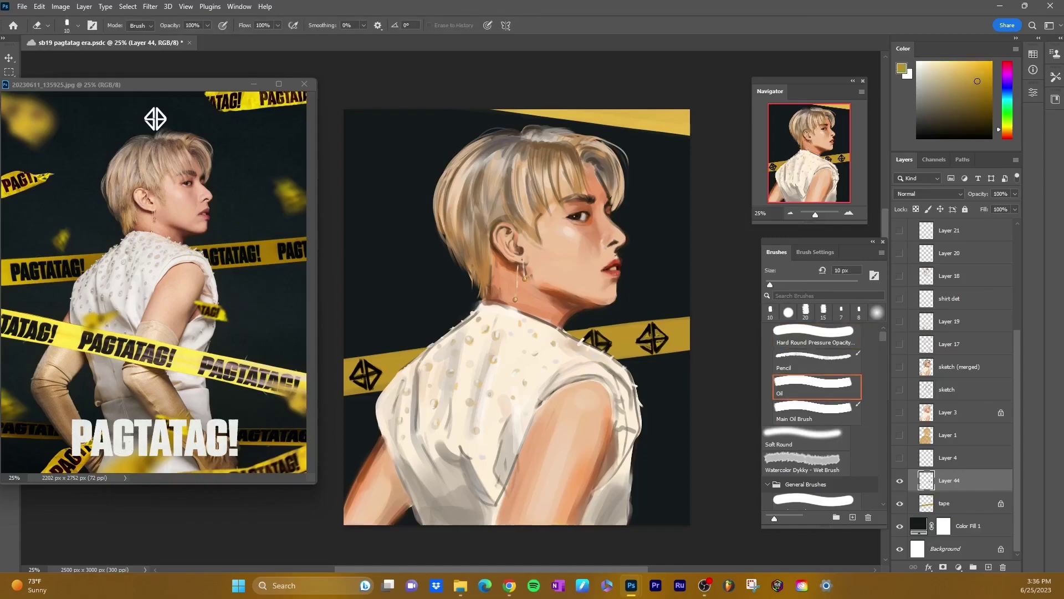
{"action": "key", "text": "b"}
{"action": "left_click", "coordinate": [660, 342], "text": "alt"}
{"action": "key", "text": "e"}
{"action": "key", "text": "b"}
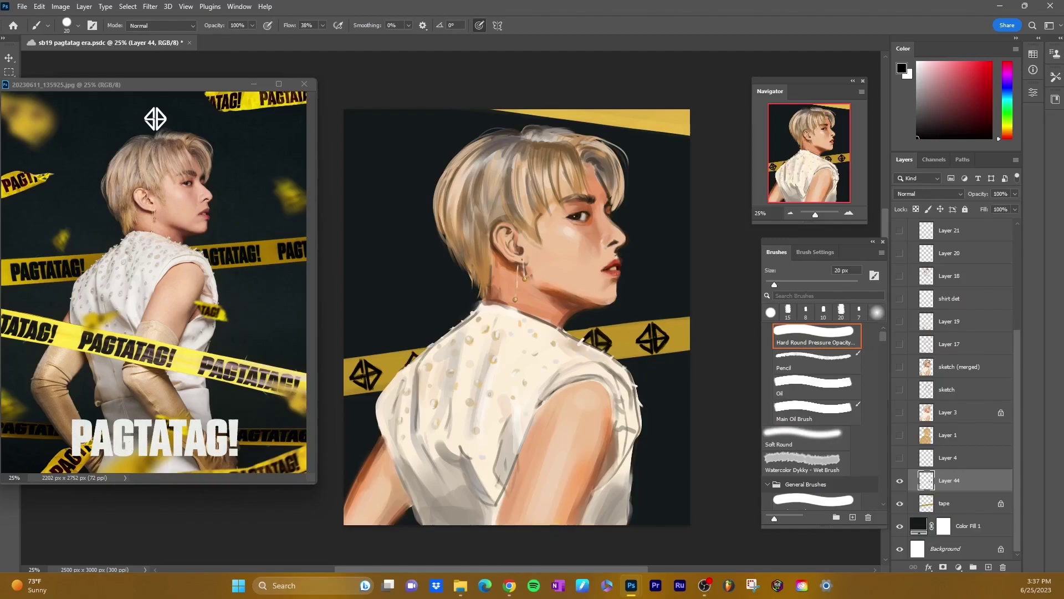
- Sample the emblem's dark colour and draw matching diamond emblems along the uppermost tape band with the 20 px brush, undoing a stray stroke
{"action": "left_click", "coordinate": [660, 342], "text": "alt"}
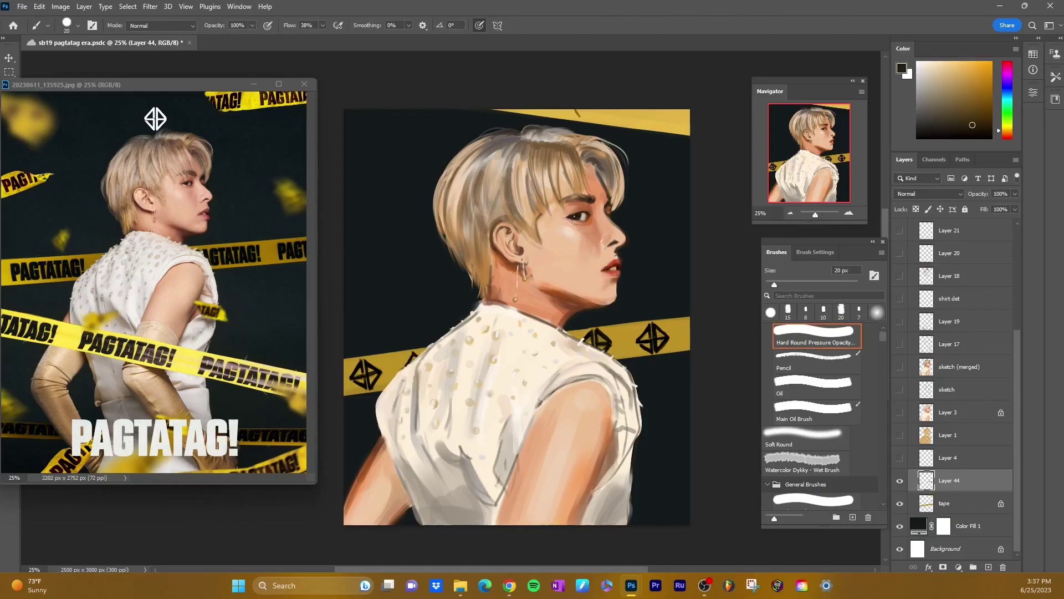
{"action": "left_click_drag", "start_coordinate": [574, 115], "coordinate": [593, 114]}
{"action": "key", "text": "ctrl+z"}
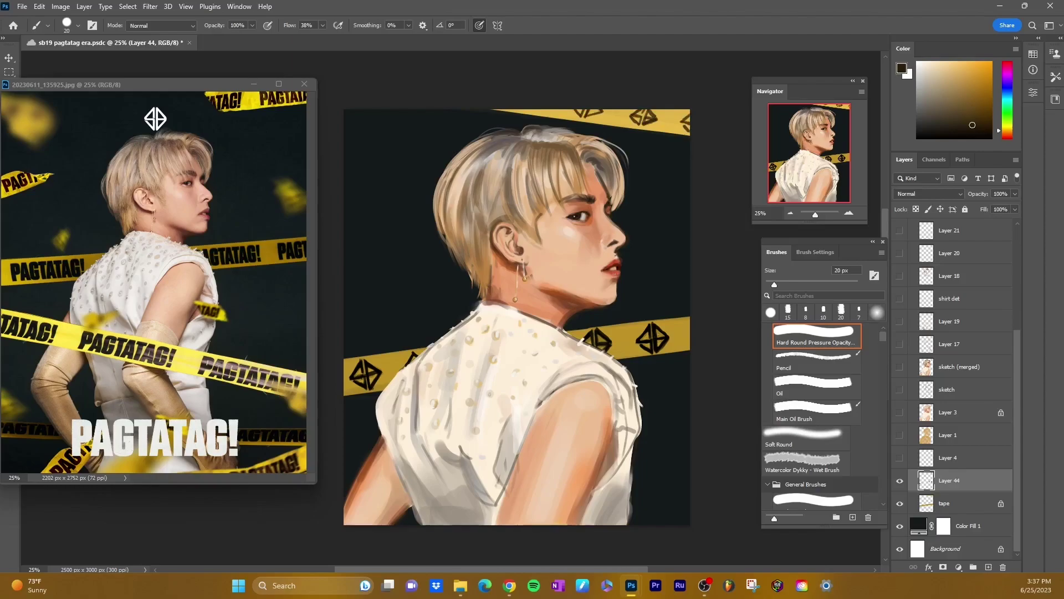